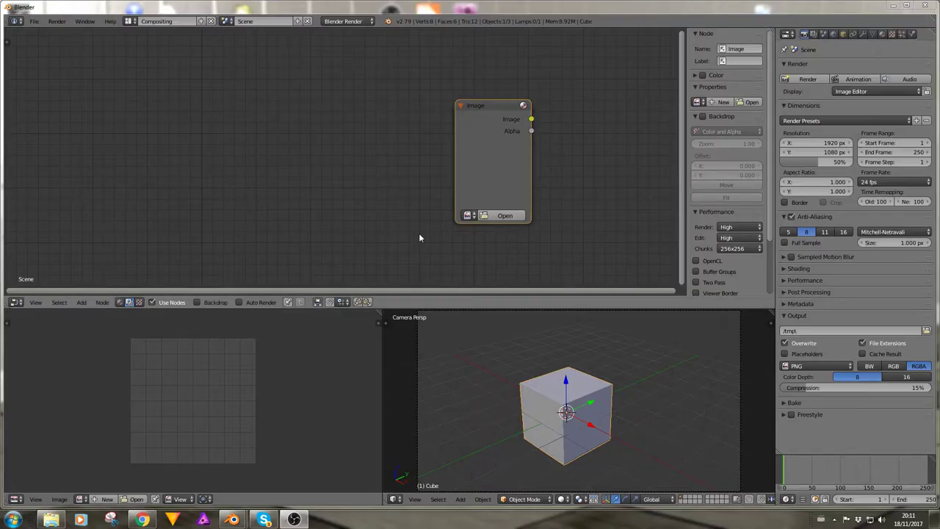
Bring up the Input node list in the compositor to add an Image node
left_click(82, 302)
mouse_move(95, 281)
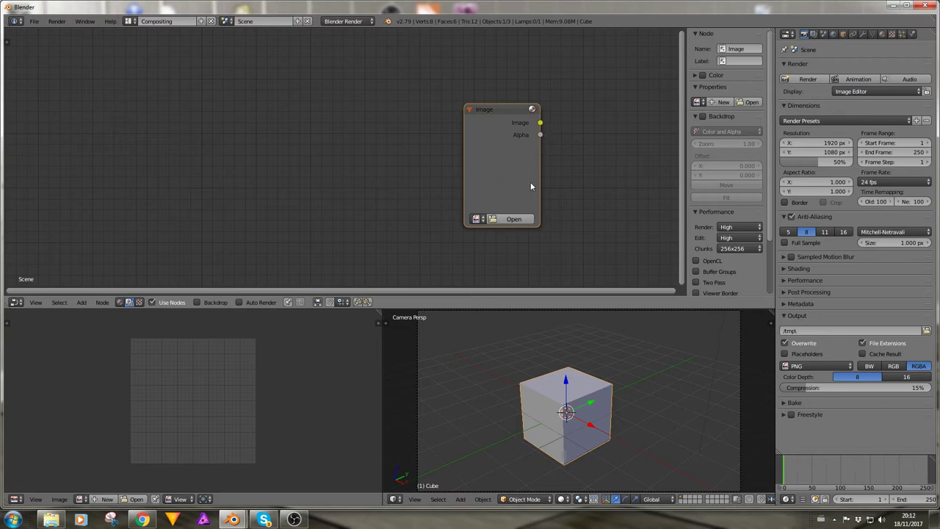
left_click(475, 219)
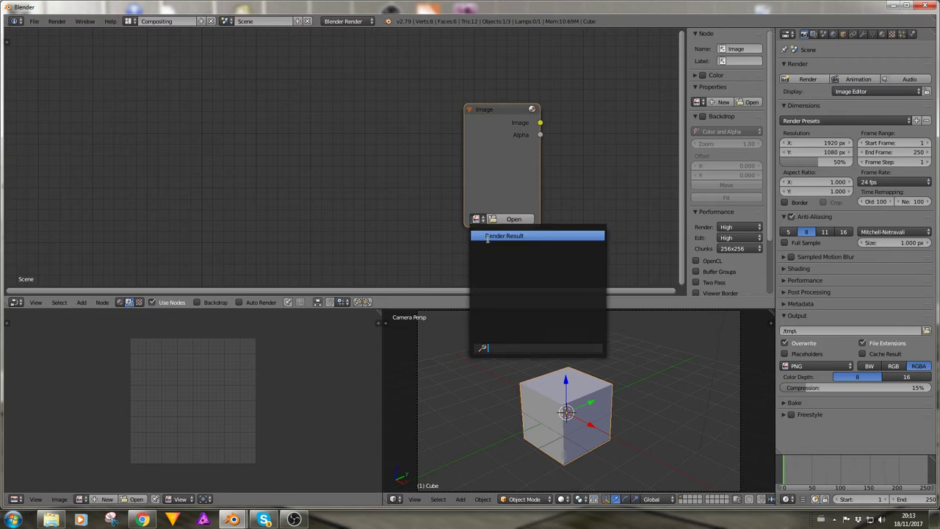
key("Escape")
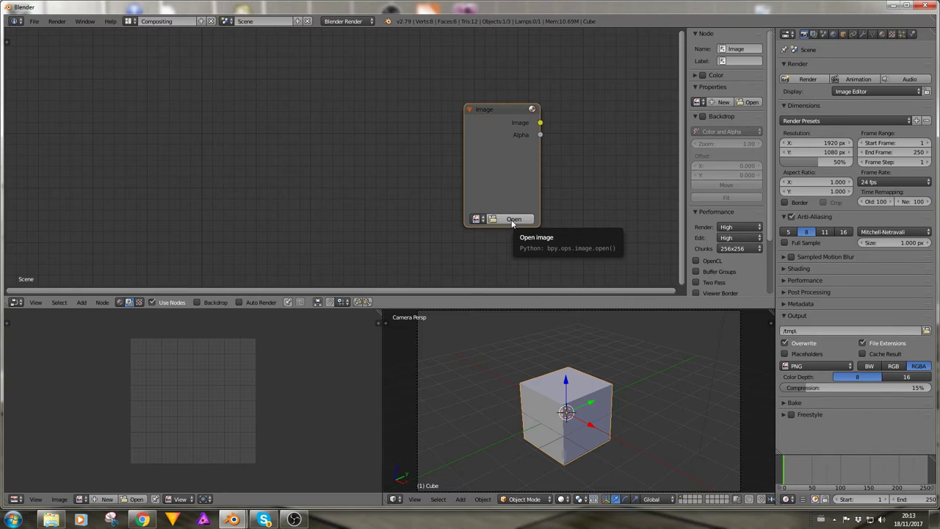
left_click(817, 369)
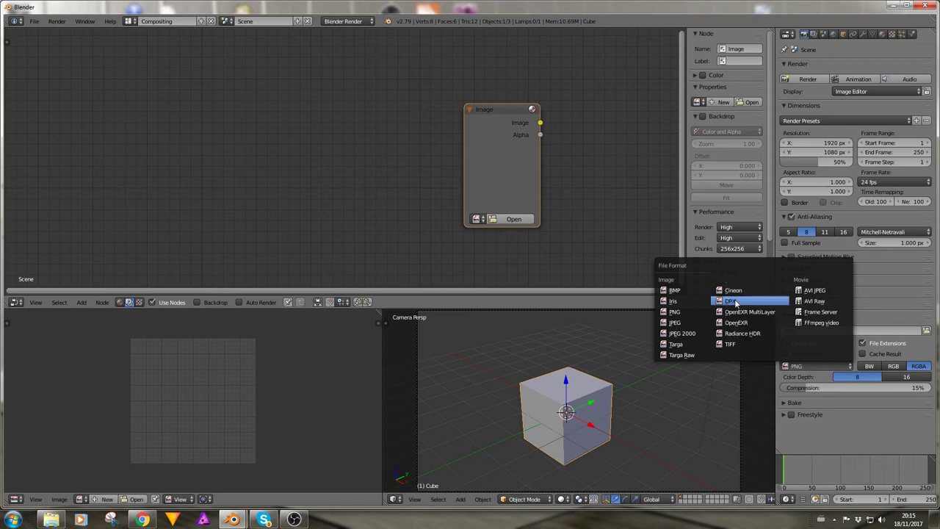
Load blender.png from Downloads into the Image node, browsing files as thumbnails
left_click(493, 220)
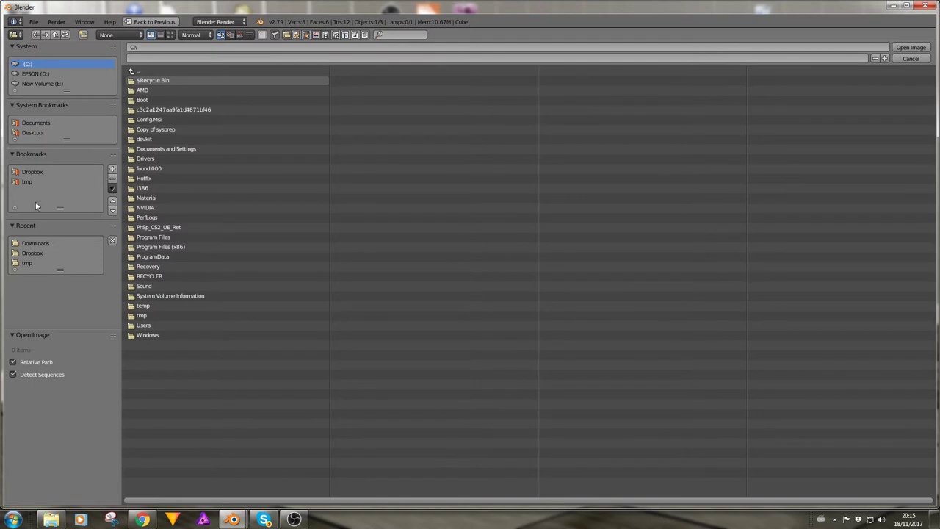
left_click(38, 243)
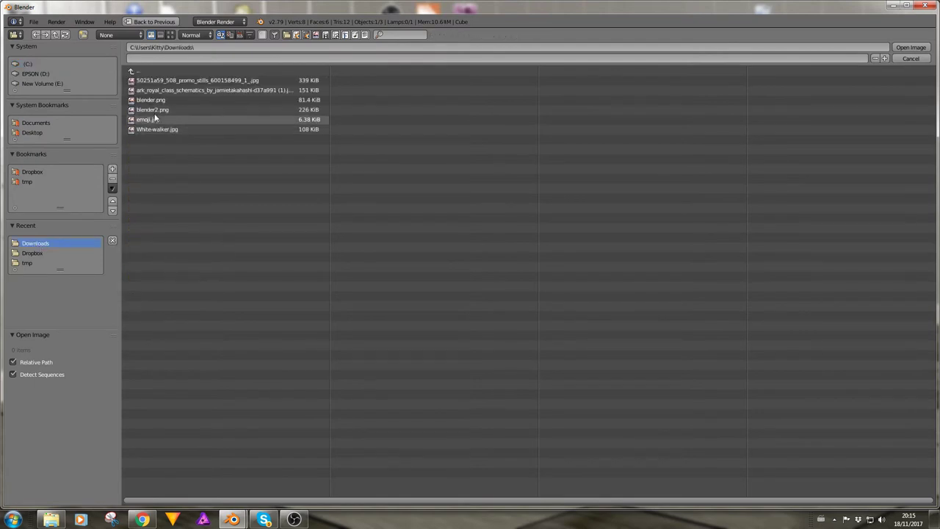
left_click(170, 35)
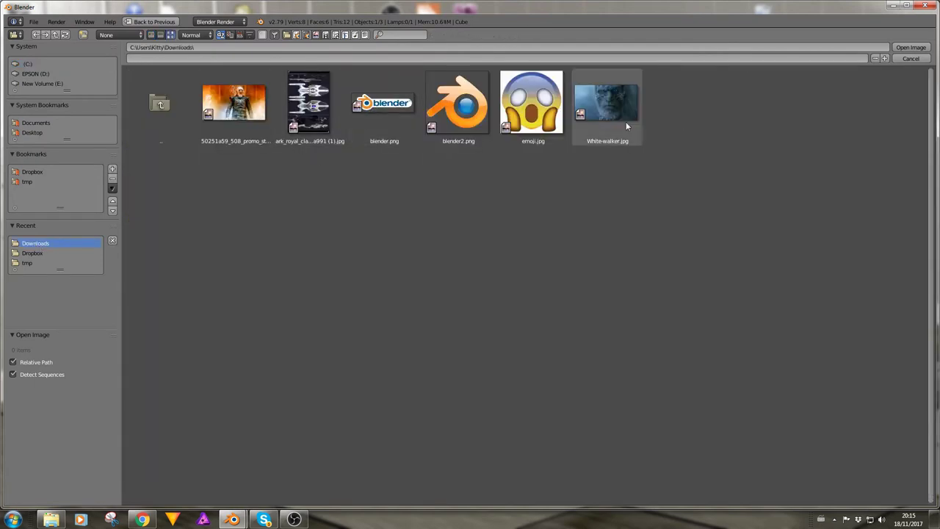
left_click(396, 109)
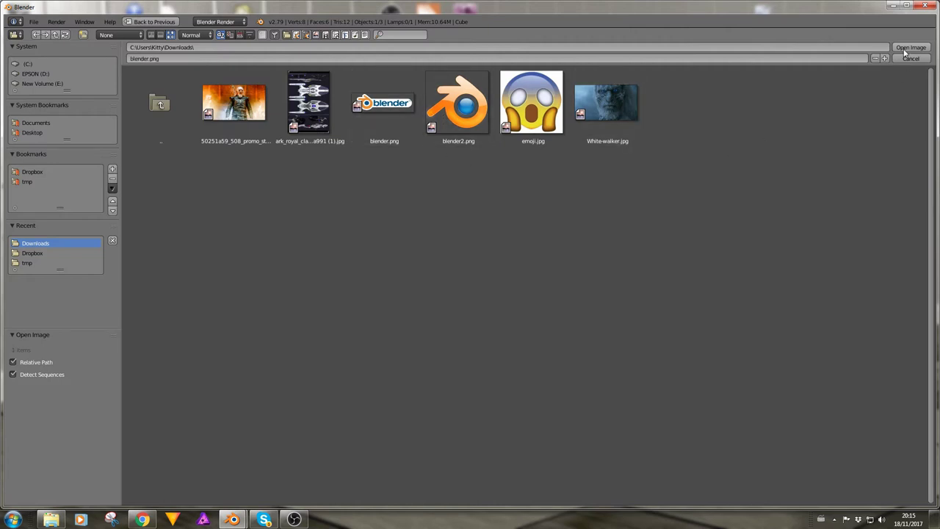
left_click(377, 108)
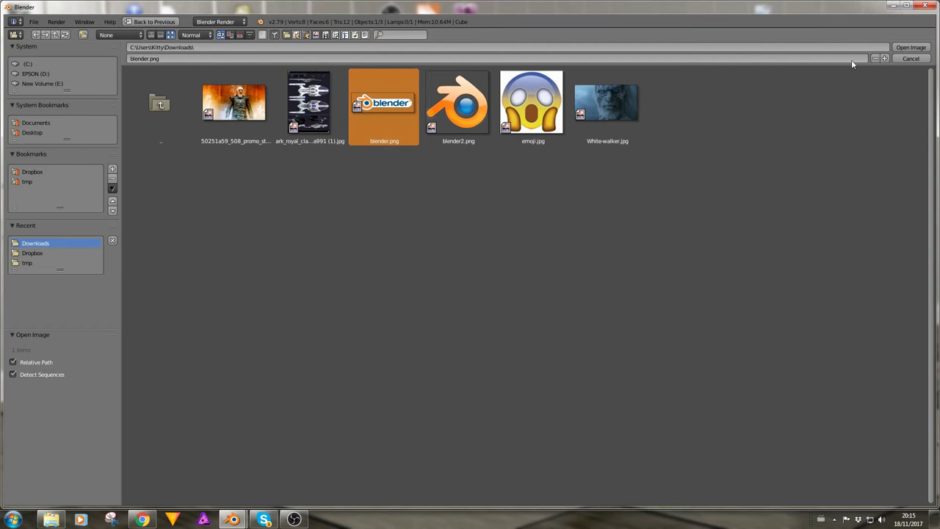
left_click(901, 48)
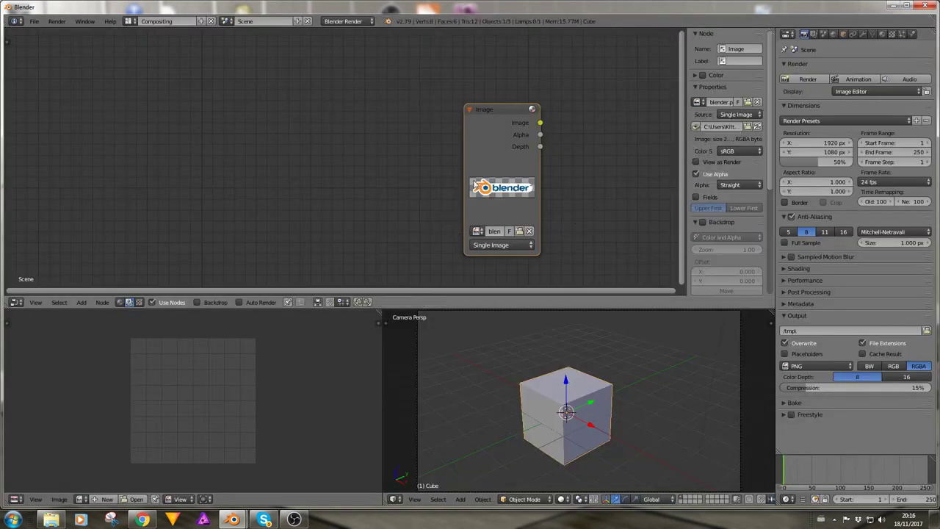
Move the Image node up-left, attach a Viewer node, and enable the backdrop preview
left_click_drag(500, 133, 251, 97)
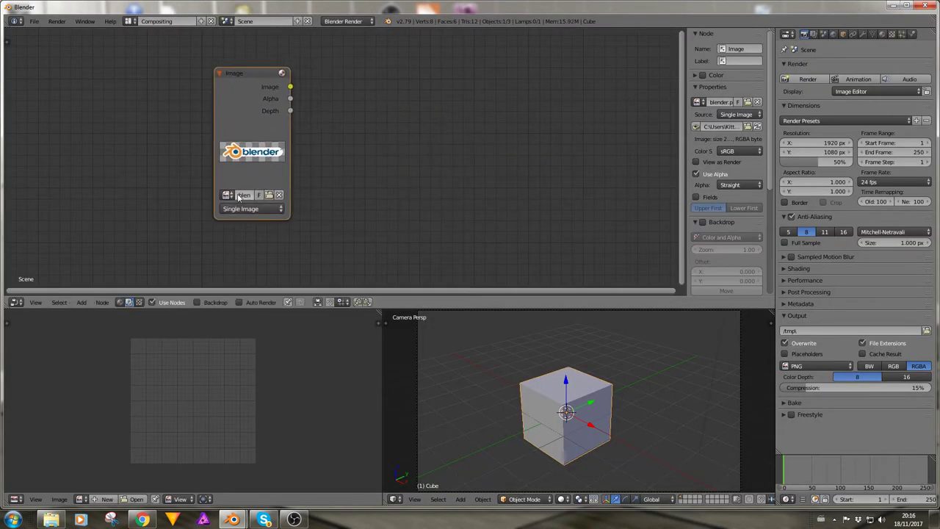
left_click(256, 117, "ctrl+shift")
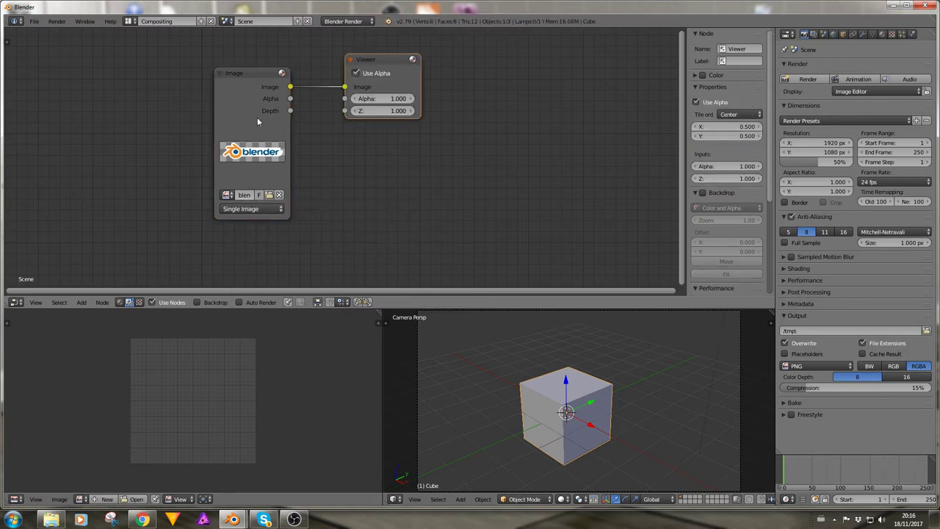
left_click(199, 301)
Fit the backdrop preview and maximize the node editor to fill the window
scroll(404, 207, "down", 1)
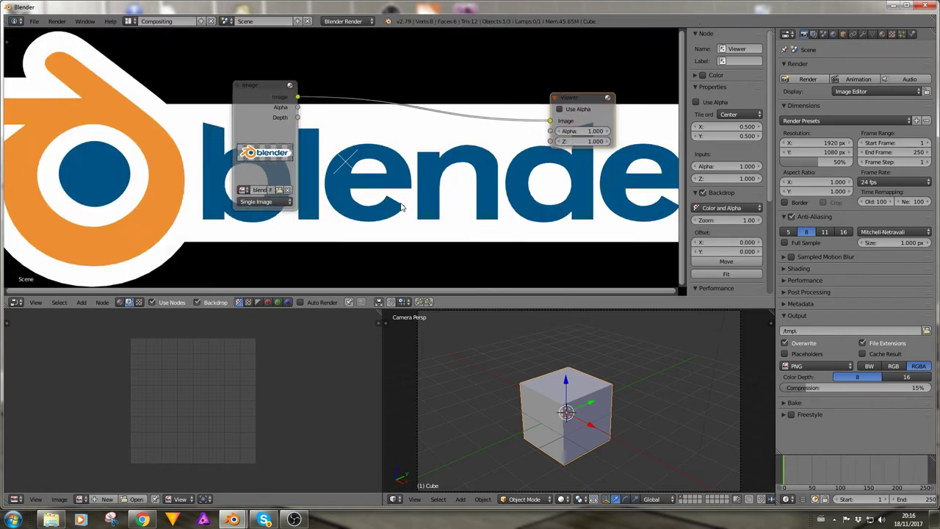
key("v")
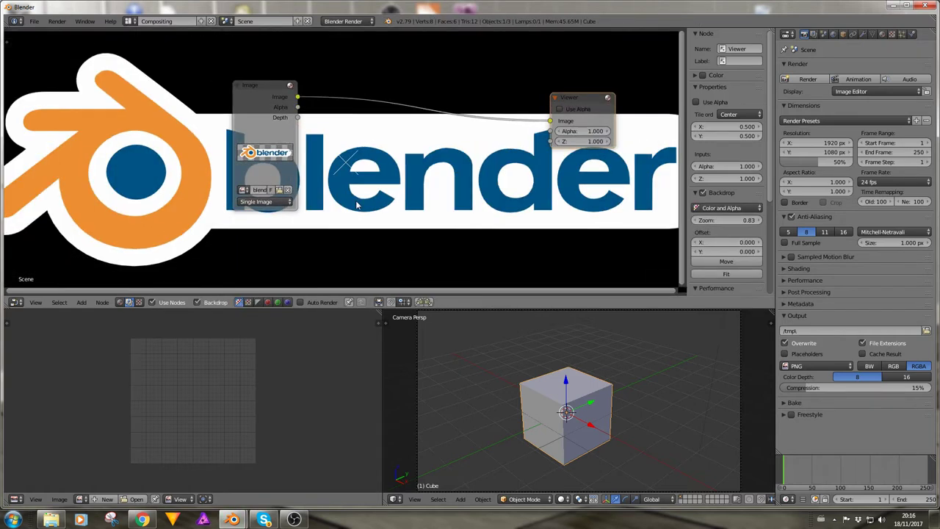
key("ctrl+Up")
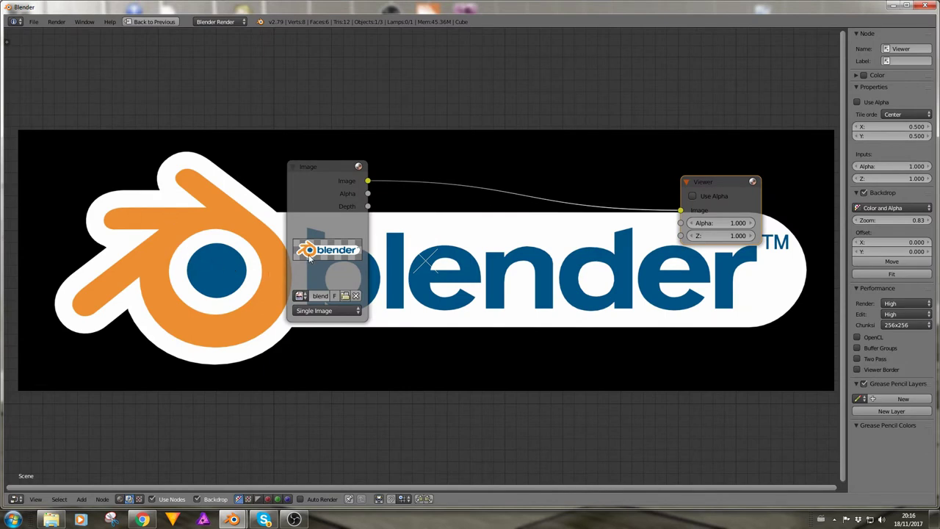
scroll(303, 259, "up", 2)
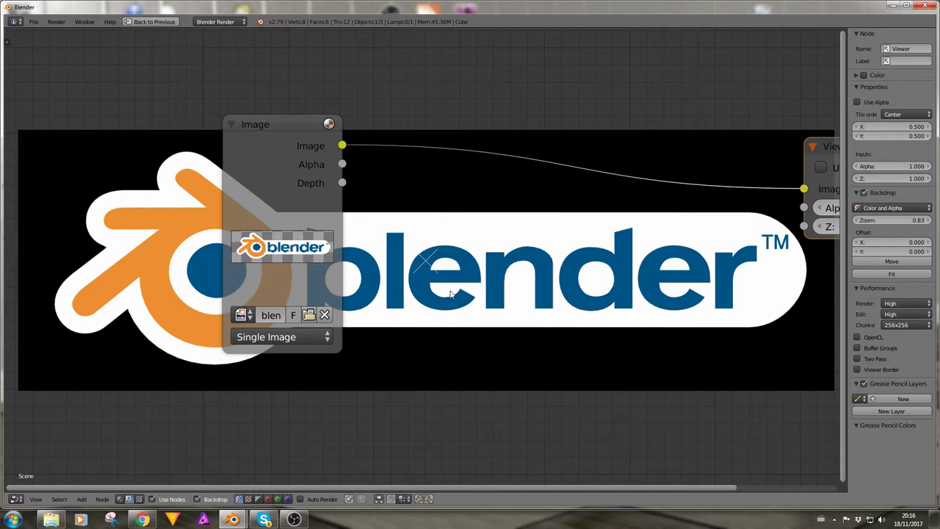
scroll(453, 294, "down", 2)
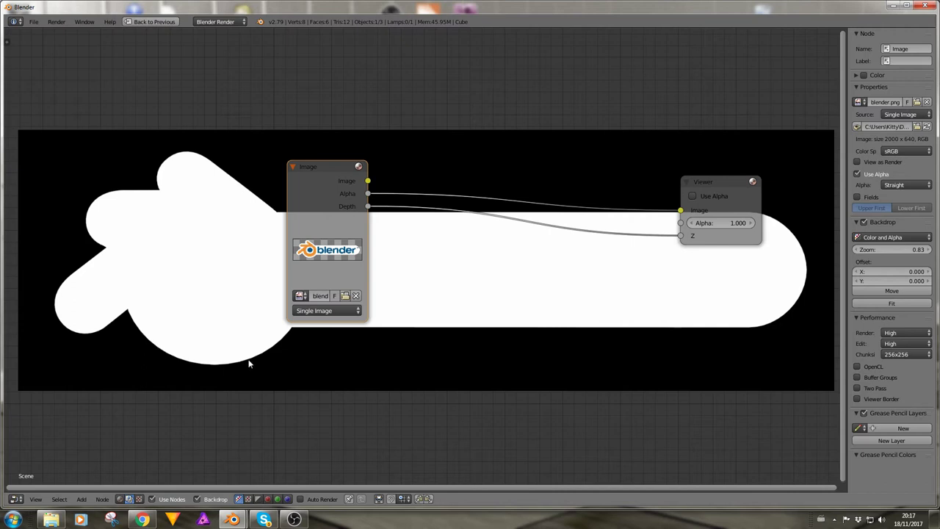
Feed only the Image output into the Viewer with Use Alpha on, dropping Depth and Alpha links
right_click_drag(507, 209, 464, 282, "ctrl")
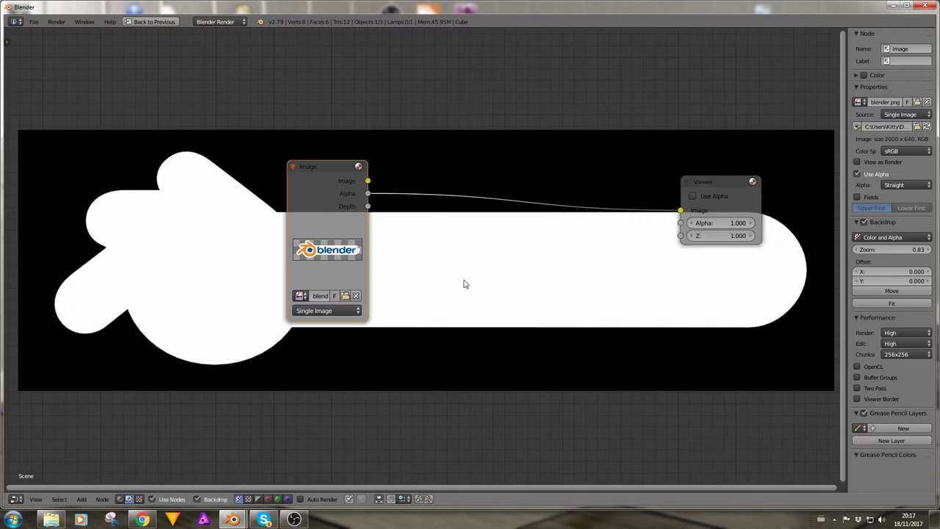
left_click_drag(341, 189, 682, 224, "ctrl")
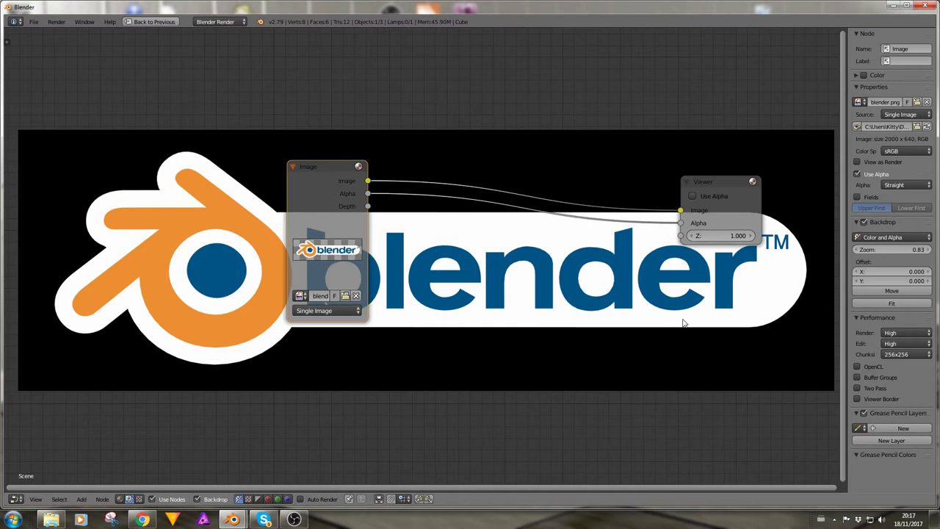
left_click(692, 196)
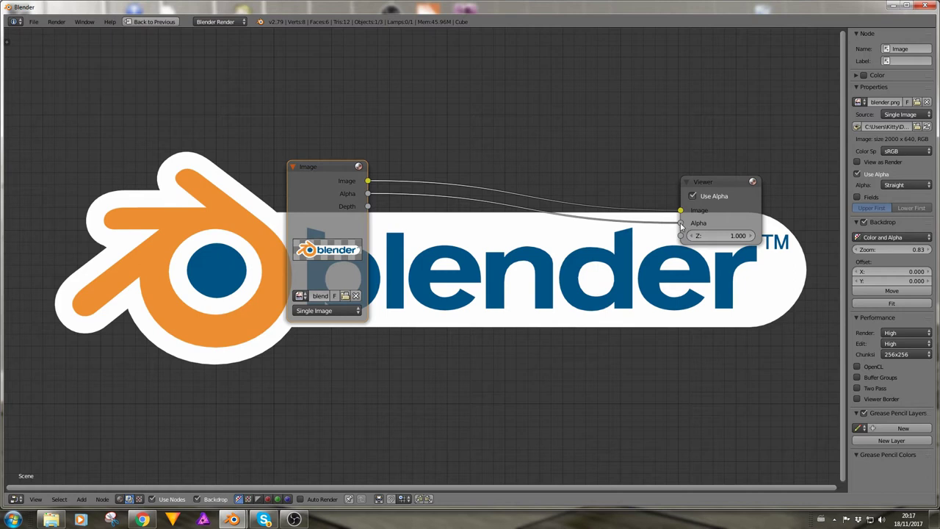
left_click_drag(681, 222, 663, 358)
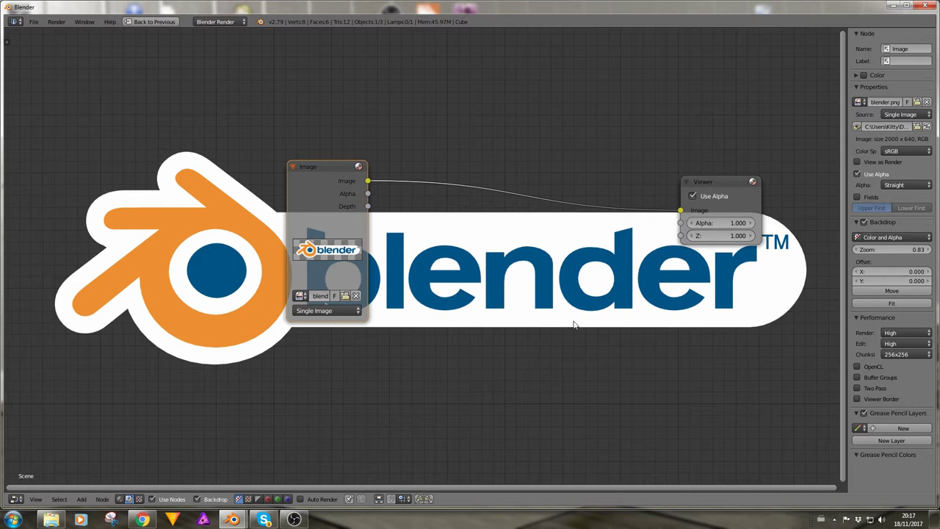
left_click_drag(321, 192, 269, 177)
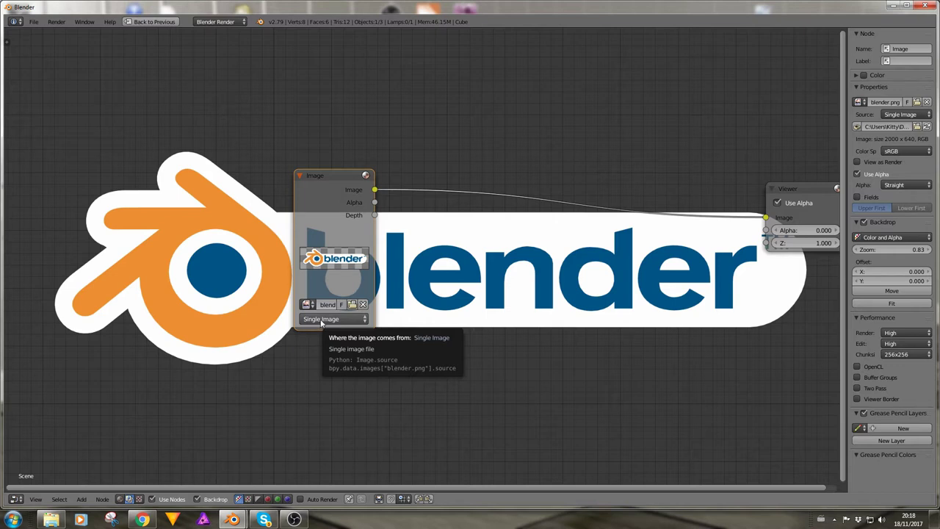
Keep the Image node's Source as Single Image, then bring up the Shift+A add menu
left_click(321, 319)
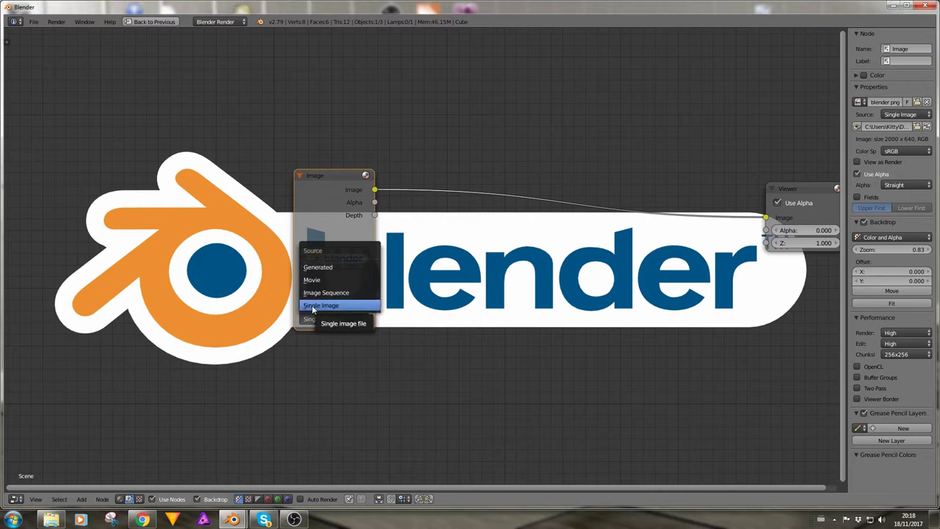
left_click(313, 308)
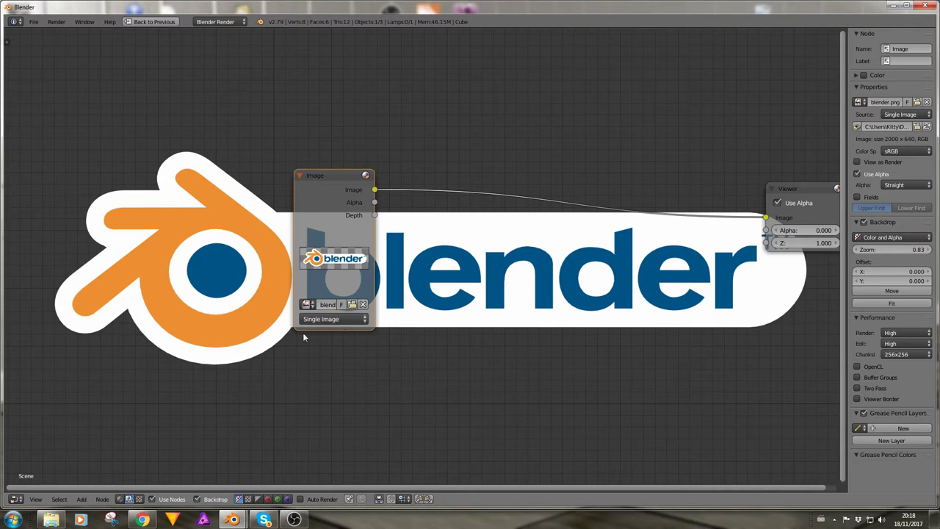
key("shift+a")
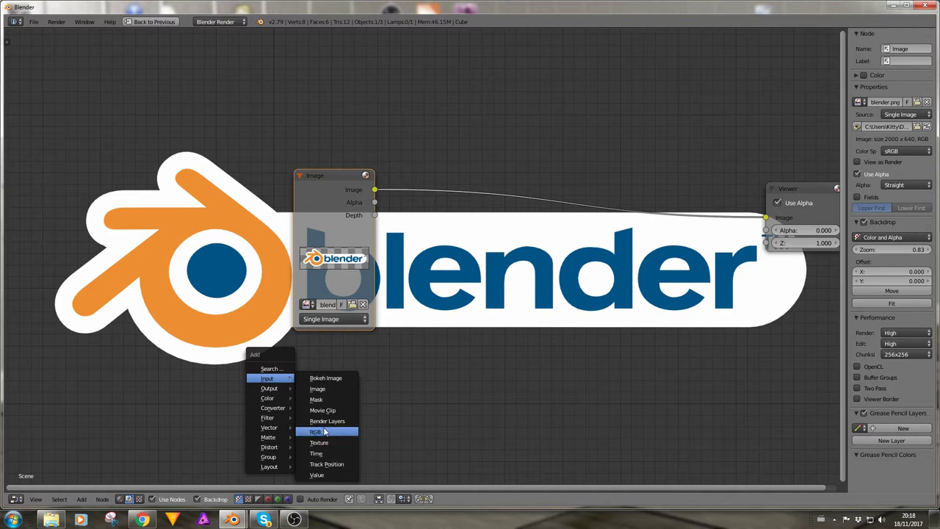
Add a second Image node below the first and load 2045.png from C:\tmp into it
left_click(314, 391)
left_click(310, 309)
left_click(308, 350)
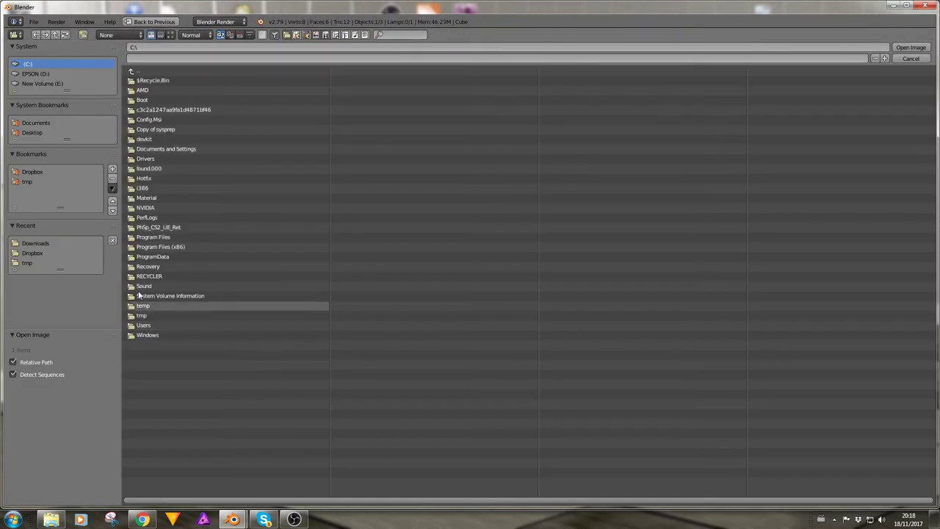
left_click(22, 183)
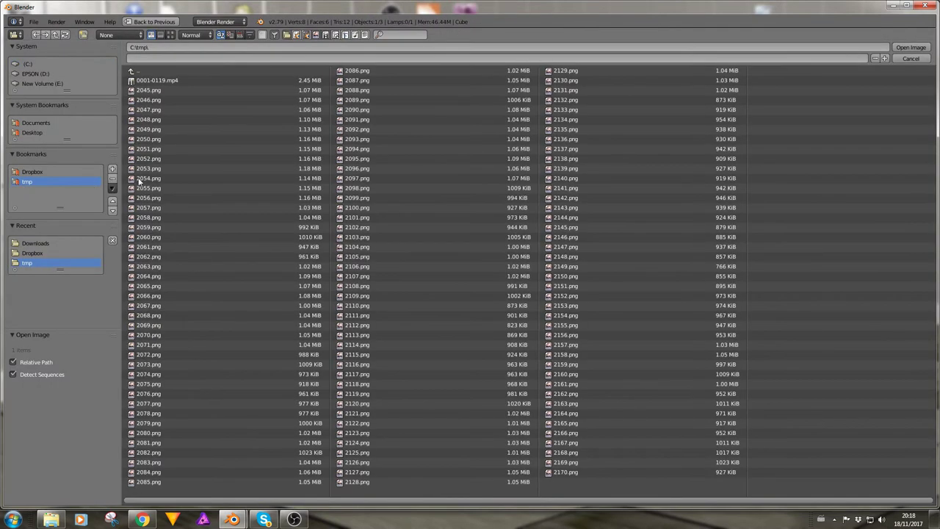
left_click(140, 91)
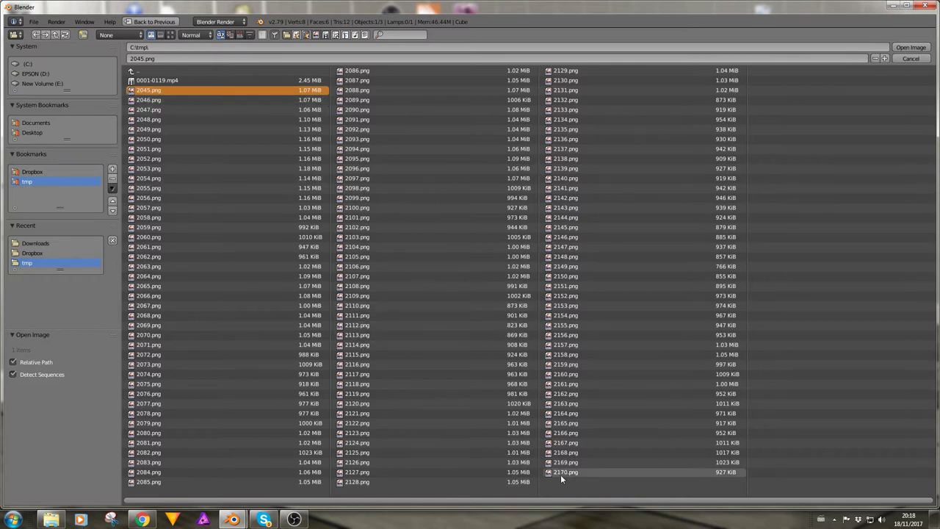
left_click(911, 47)
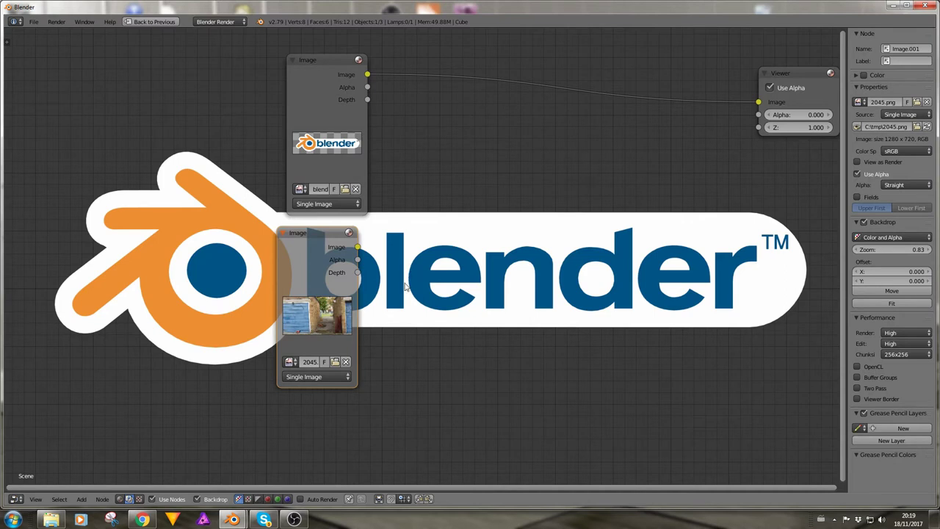
Switch the second Image node's Source to Image Sequence
left_click(292, 377)
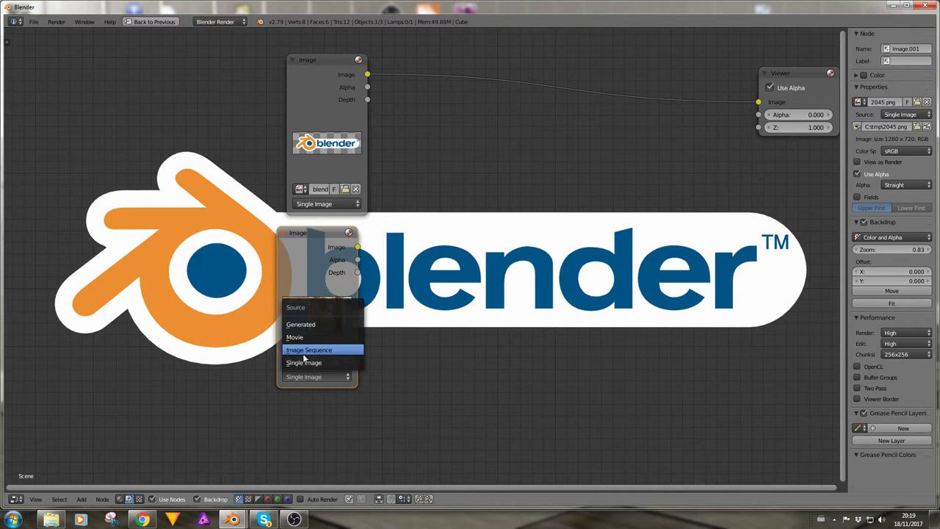
left_click(303, 351)
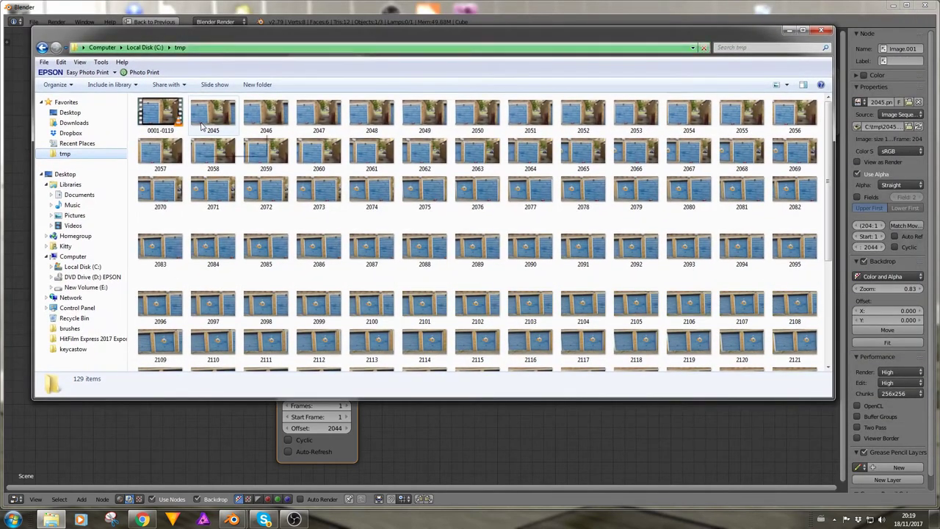
Scroll C:\tmp to confirm the last frame is 2170, then minimize Explorer
scroll(814, 187, "down", 5)
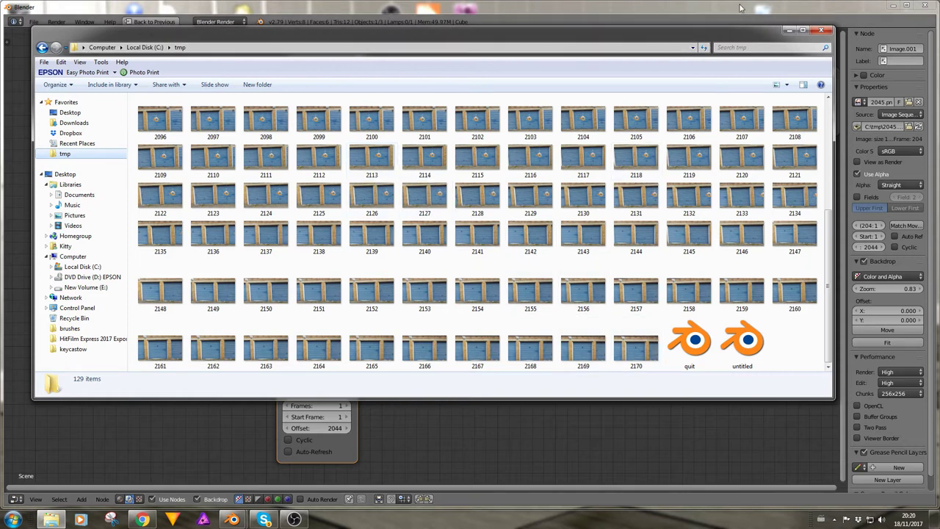
left_click(789, 31)
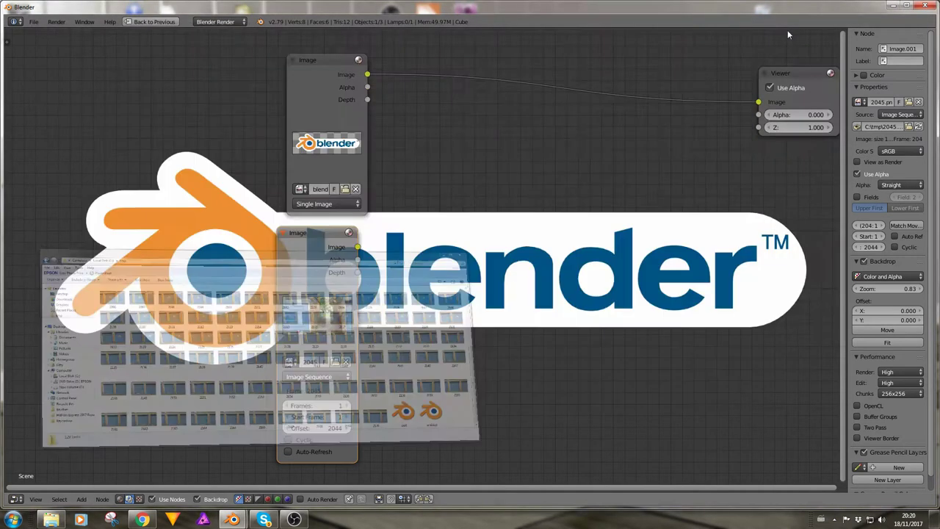
Set the sequence node's Frames to 125, check the tmp folder, and confirm Start Frame 1
left_click(314, 409)
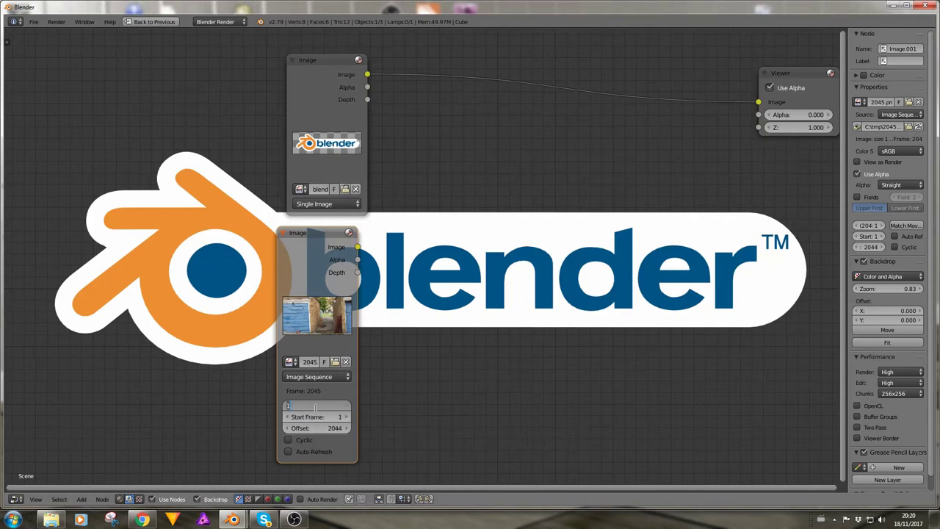
type("125")
key("Return")
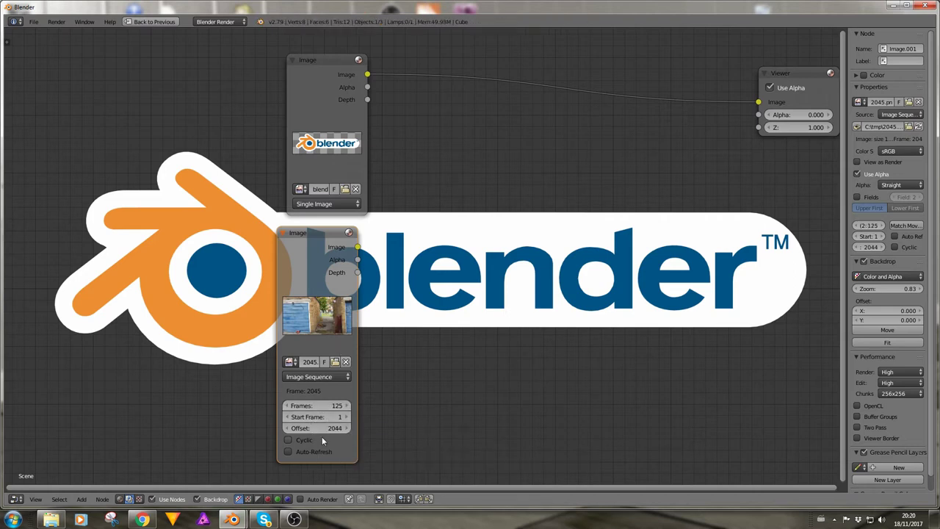
left_click(51, 519)
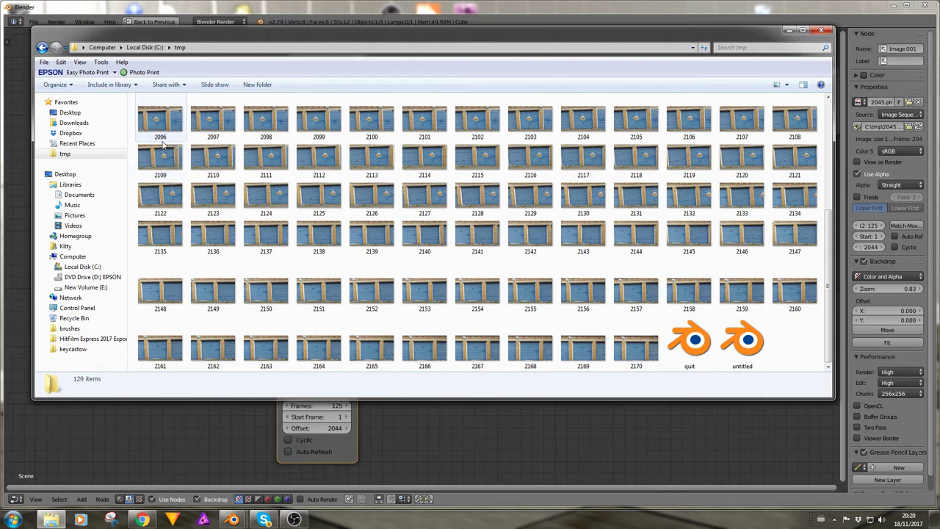
left_click(302, 416)
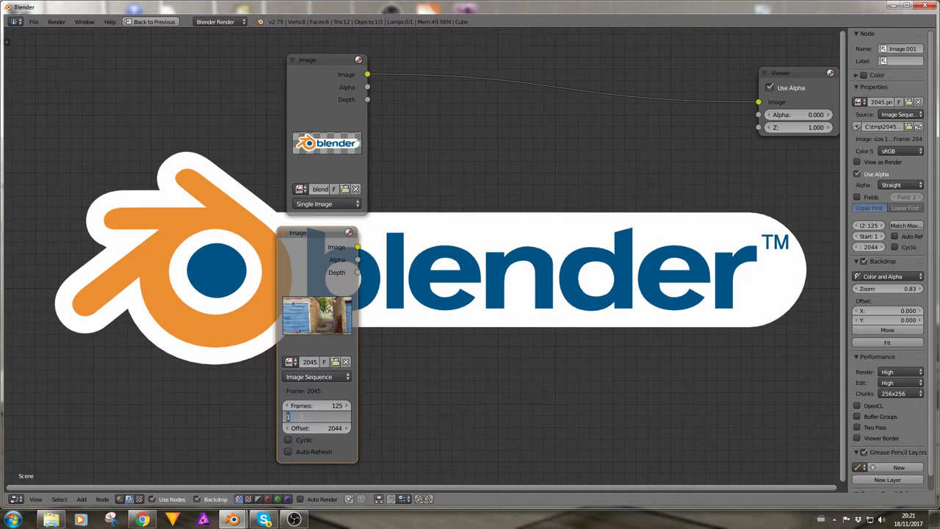
key("Return")
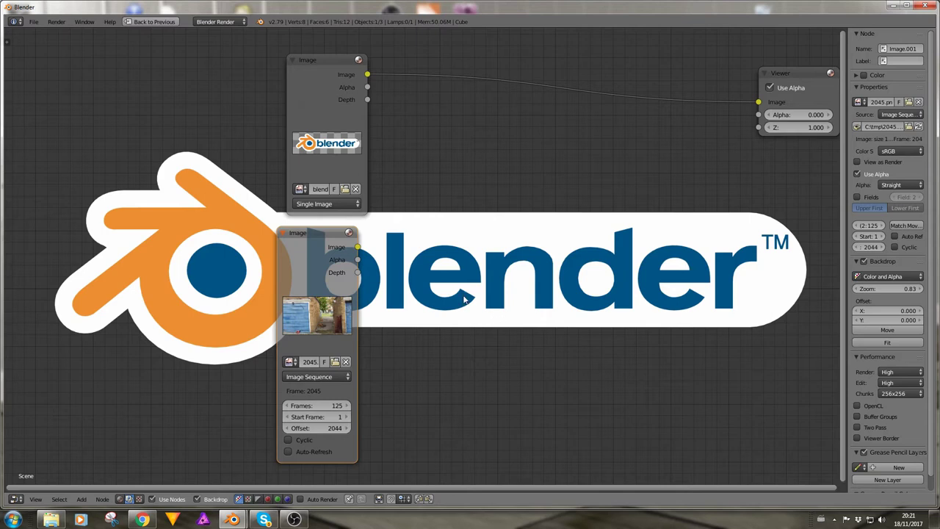
scroll(421, 389, "down", 1)
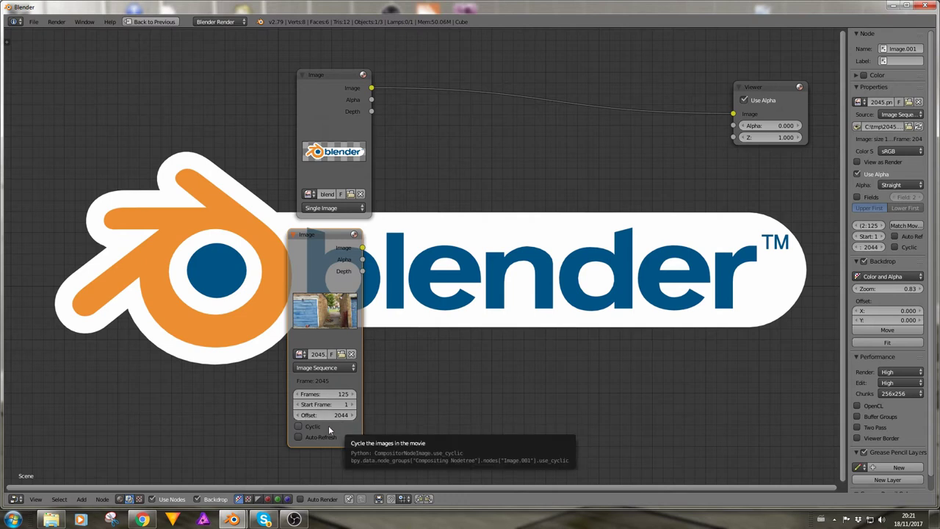
Enable Cyclic on the image sequence node and play the animation to preview it
left_click(300, 426)
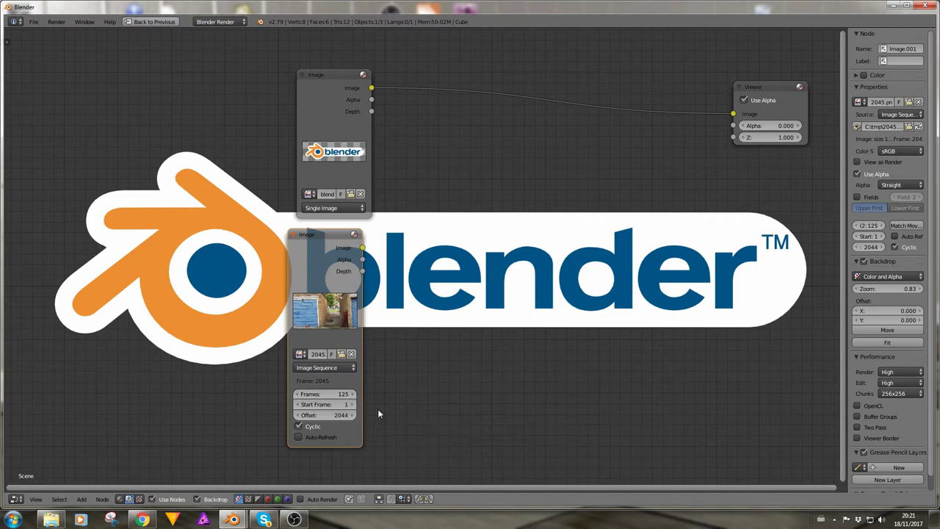
scroll(507, 426, "down", 2)
scroll(508, 426, "up", 1)
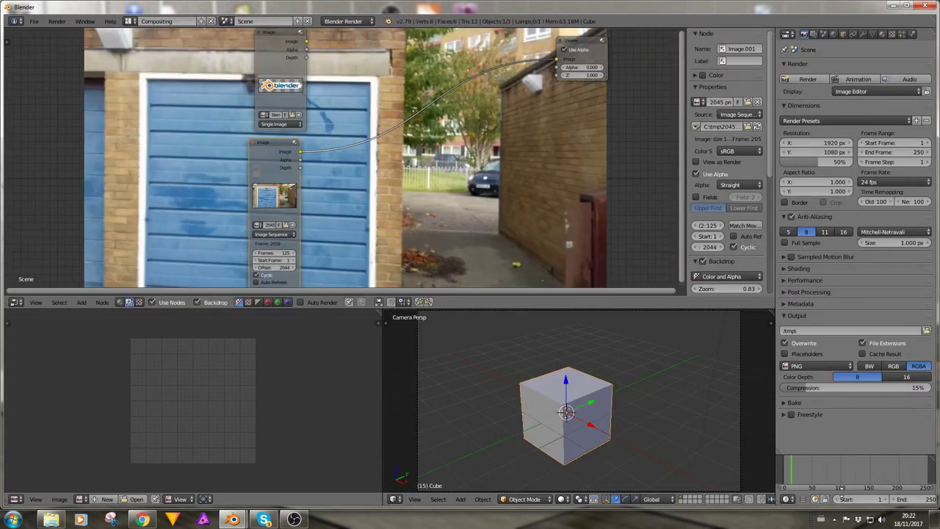
scroll(824, 500, "down", 3)
key("alt+a")
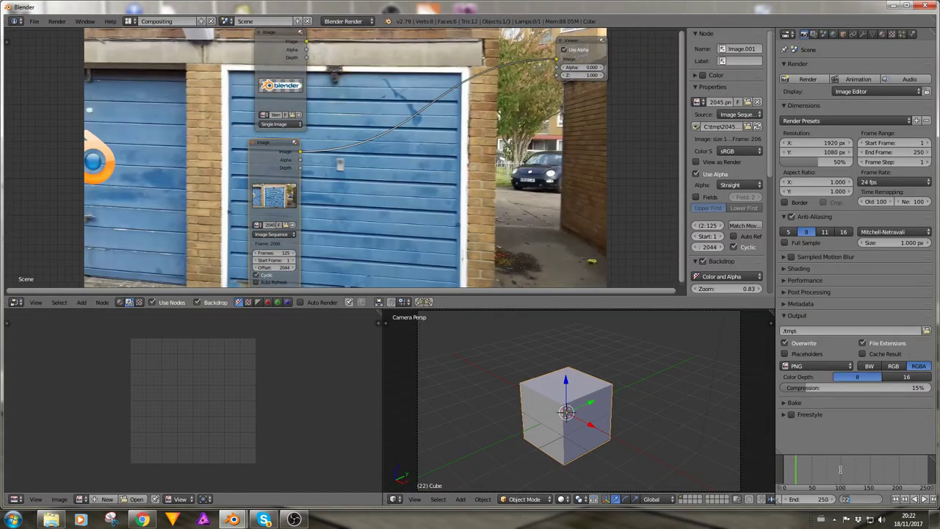
Move the current frame to 129, jumping near 121 then stepping forward frame by frame
left_click(851, 470)
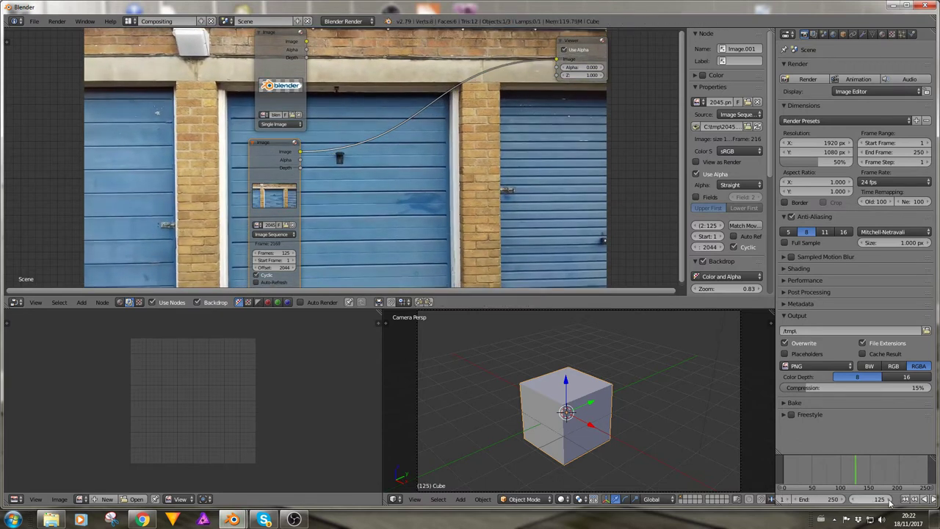
left_click(889, 500)
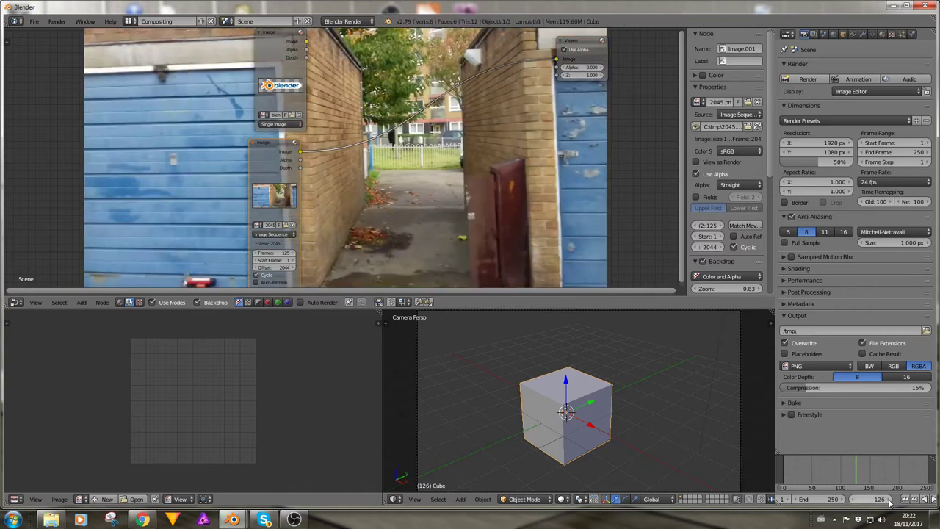
left_click(889, 499)
left_click(890, 499)
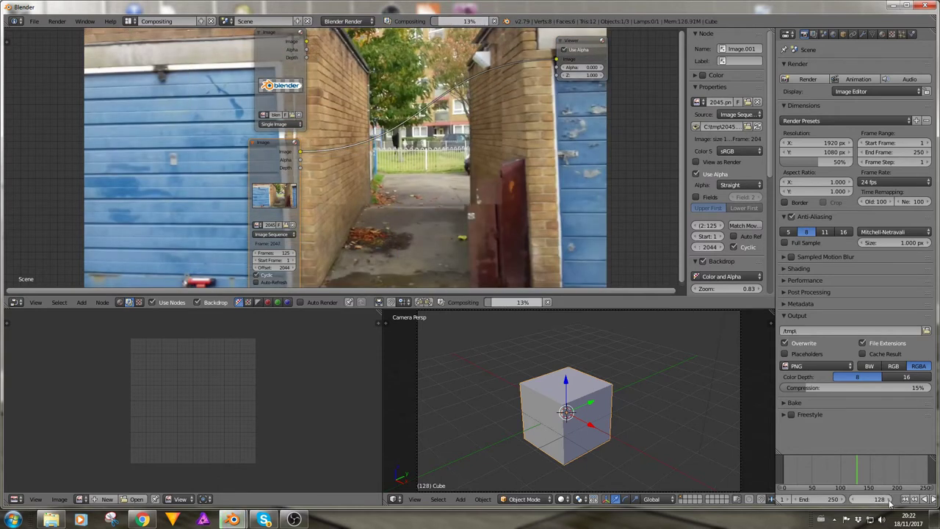
left_click(890, 500)
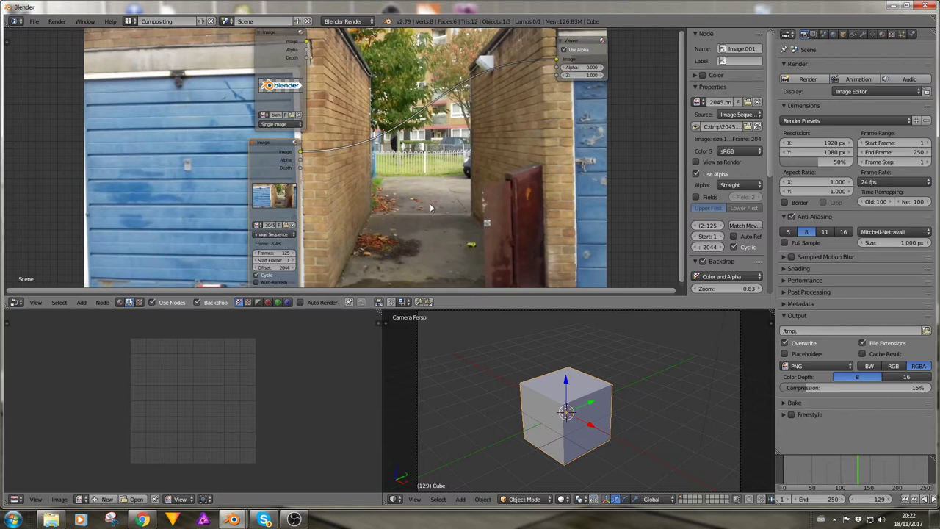
scroll(433, 202, "down", 1)
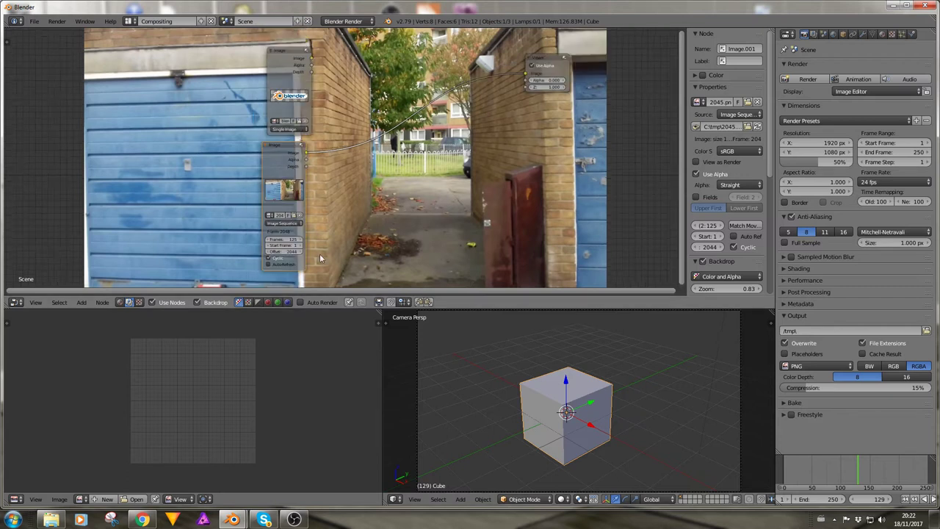
Enable Auto-Refresh on the Image node and advance to frame 156, showing the garage doors
left_click(269, 264)
left_click(892, 499)
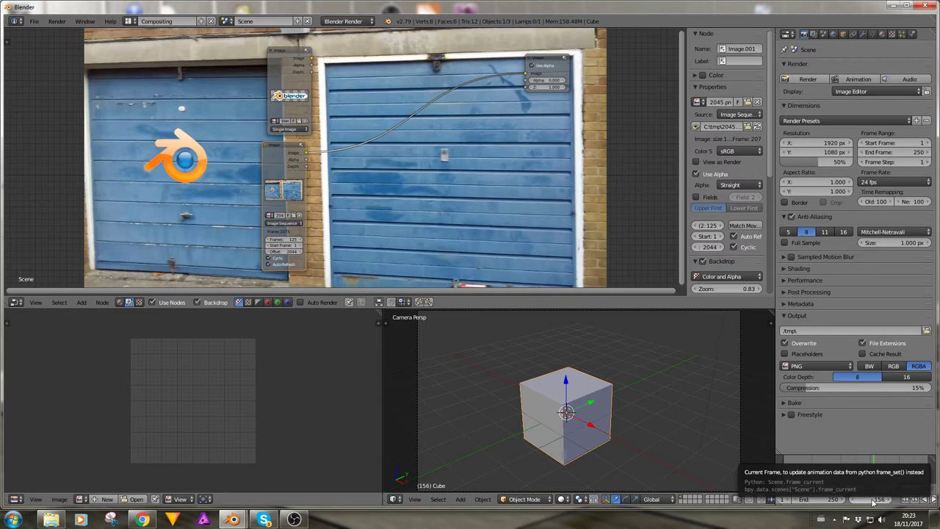
scroll(345, 191, "up", 2)
middle_click_drag(375, 242, 266, 192)
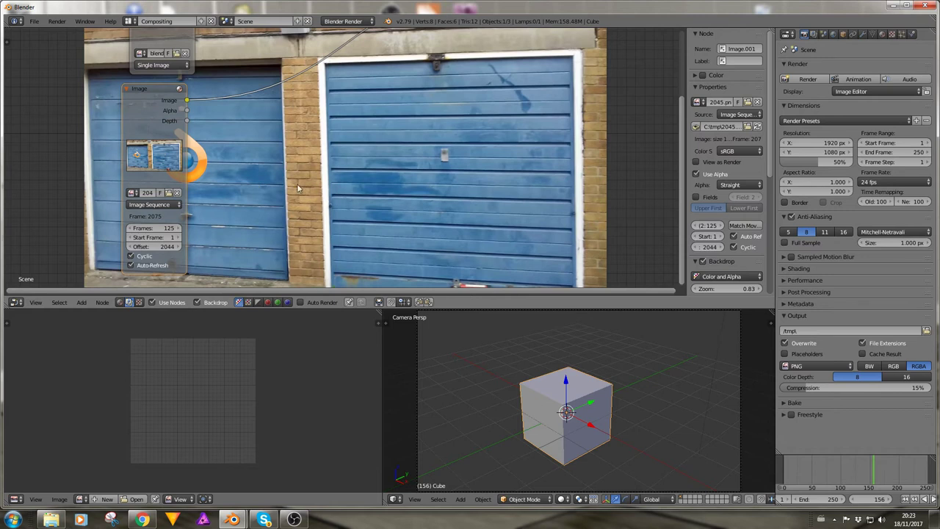
Maximise the node editor and toggle the sequence node's source to Movie and back to Image Sequence
key("ctrl+Up")
left_click(233, 392)
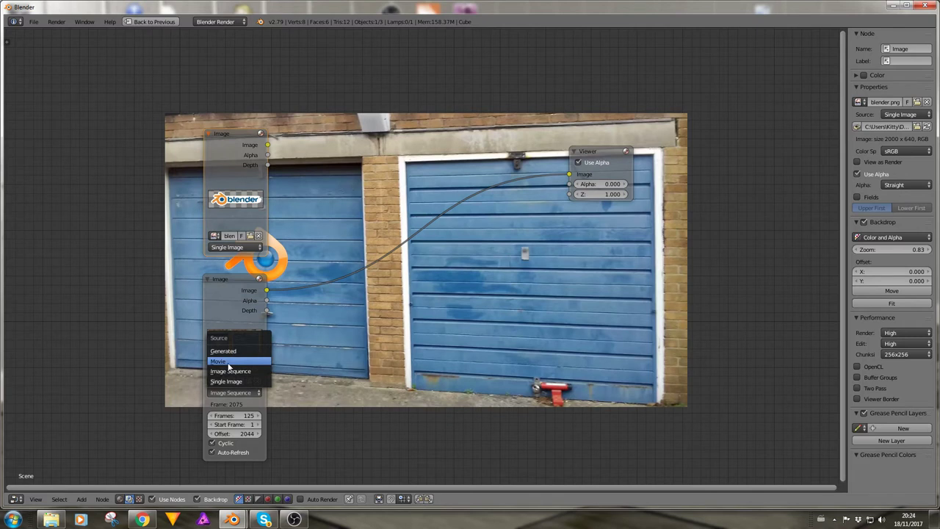
left_click(229, 362)
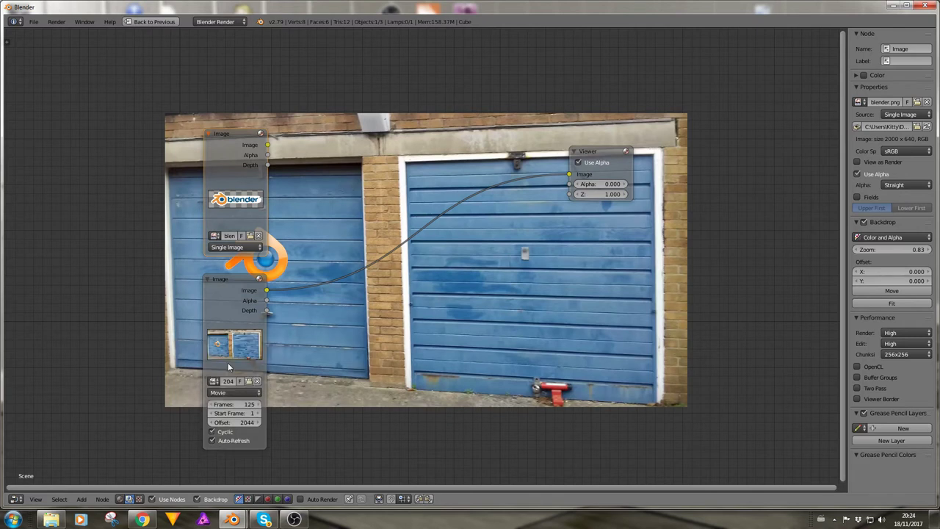
left_click(246, 385)
left_click(238, 374)
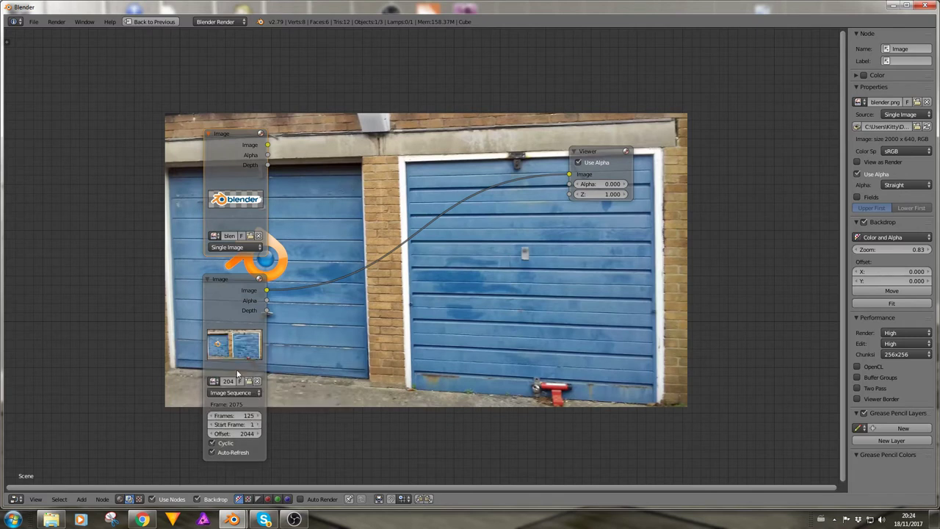
Add a new Image node and load 20171028_215621.mp4 from the Dropbox folder
key("shift+a")
mouse_move(352, 371)
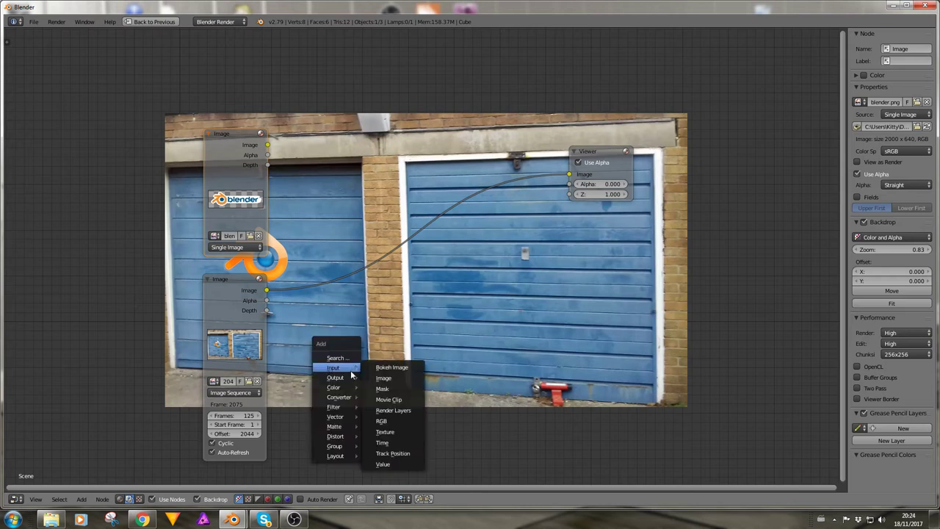
left_click(376, 382)
left_click(345, 328)
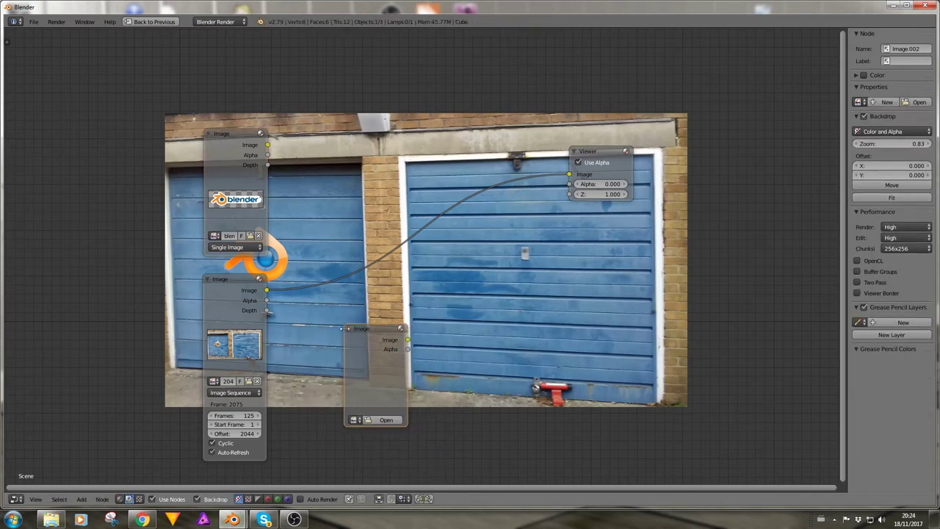
left_click(373, 416)
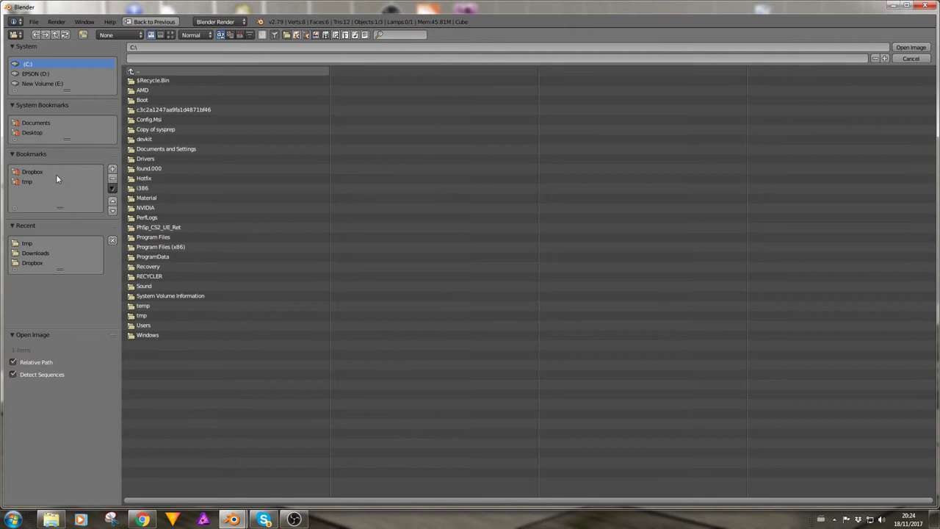
left_click(36, 264)
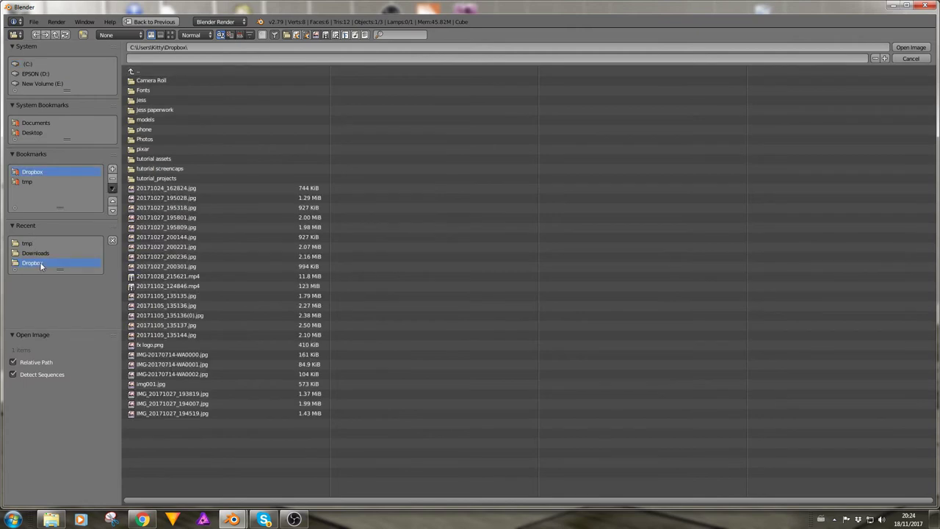
left_click(170, 35)
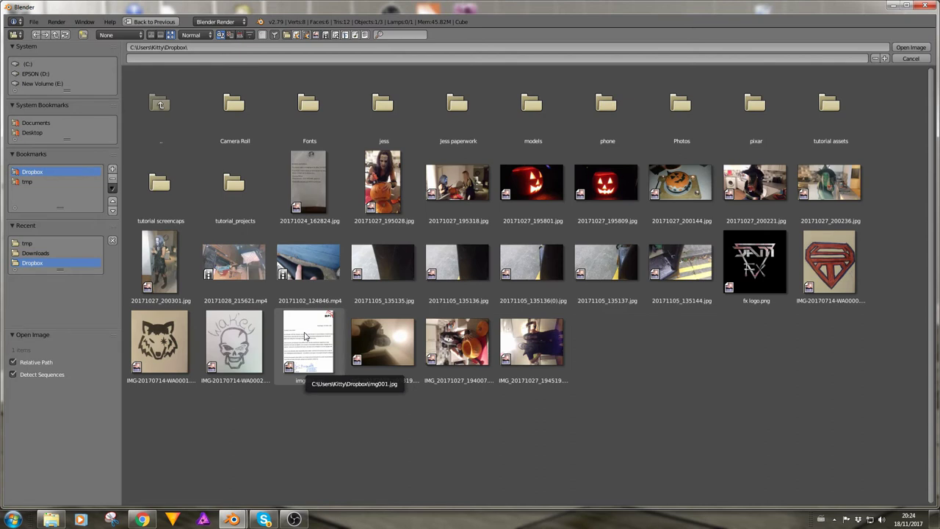
left_click(246, 272)
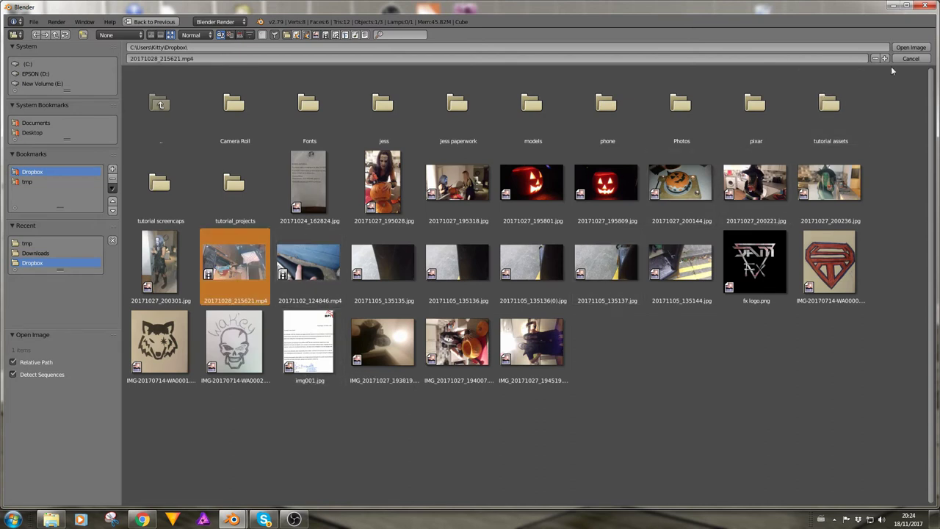
left_click(911, 47)
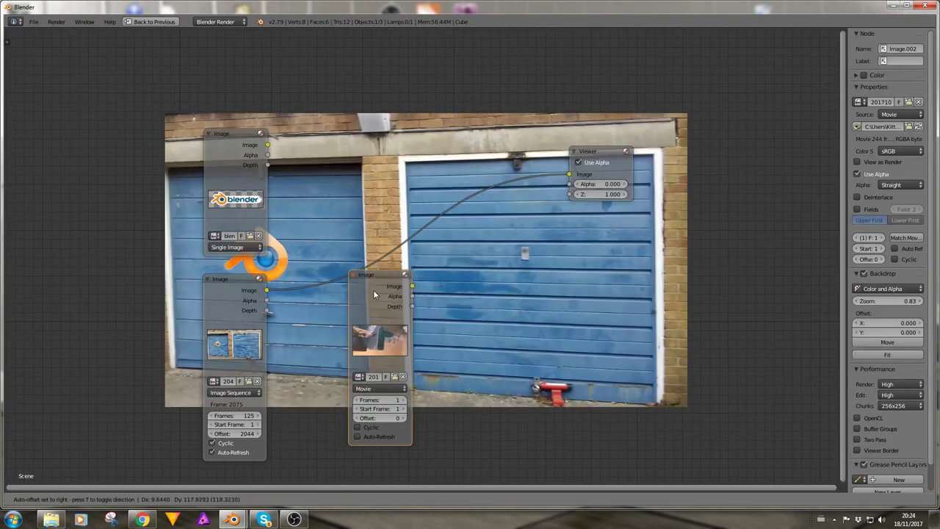
Place the movie node, link it to the Viewer, restore the Compositing layout and enable Cyclic
left_click(374, 292)
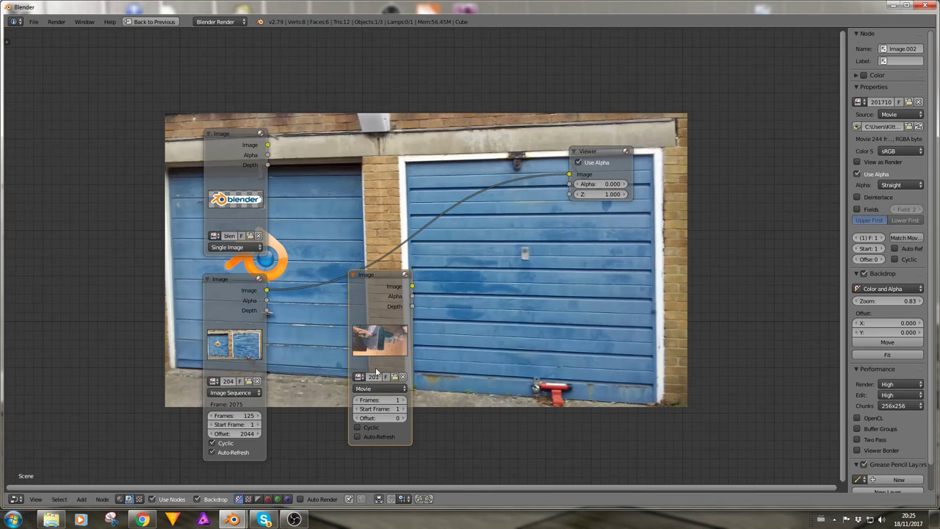
left_click(358, 298, "ctrl+shift")
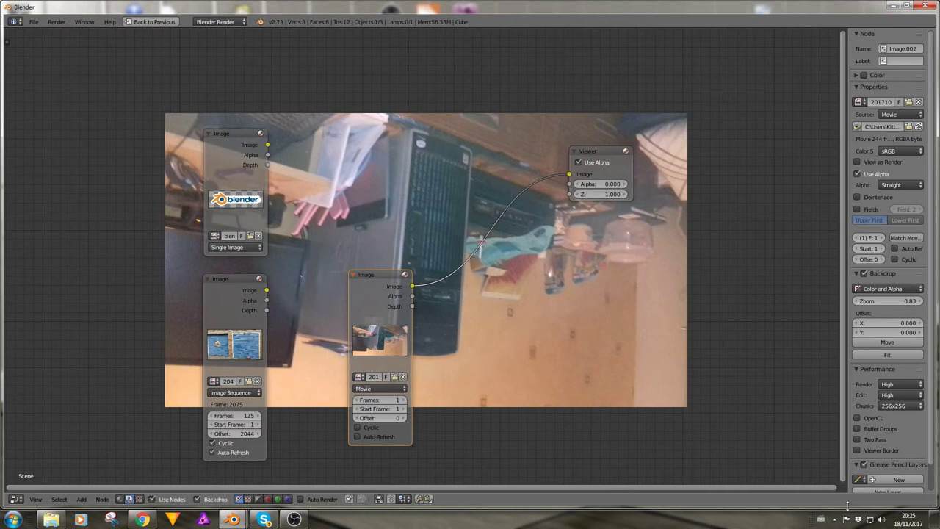
scroll(900, 468, "down", 1)
key("ctrl+Up")
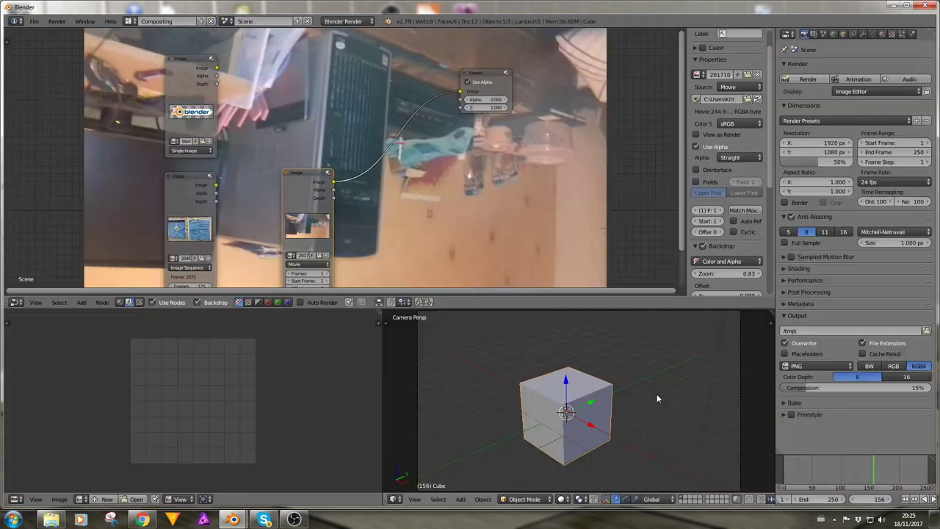
middle_click_drag(294, 283, 291, 227)
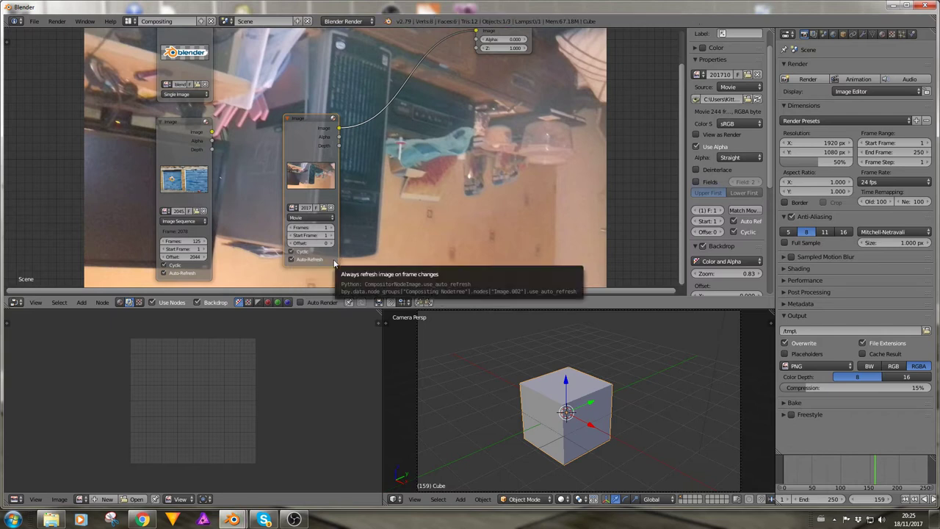
left_click(291, 252)
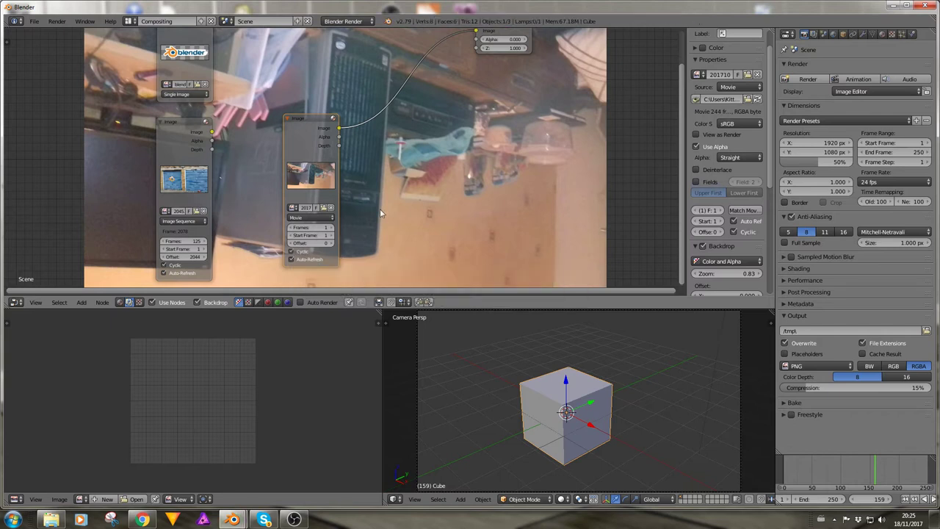
Set the movie node's frame count to 250 and check frames 207, 105 and 179
left_click(890, 499)
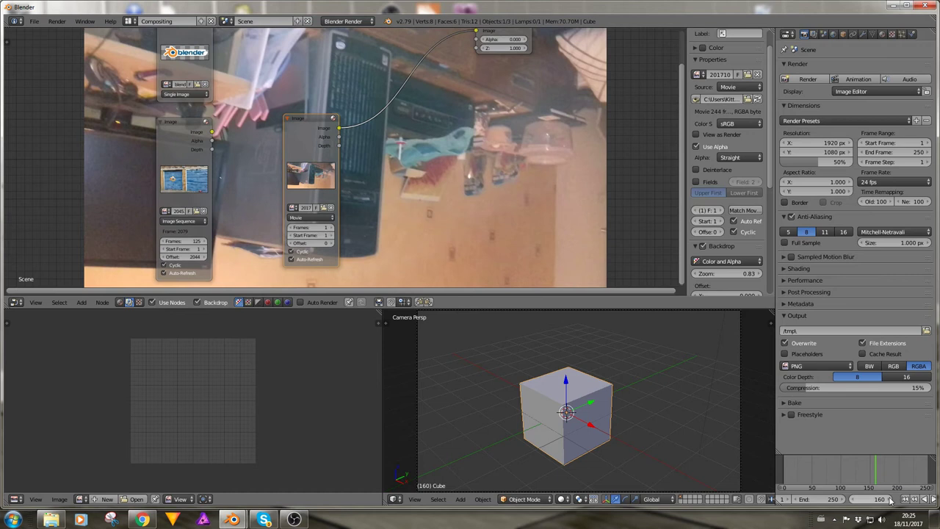
left_click(901, 479)
scroll(906, 481, "down", 1)
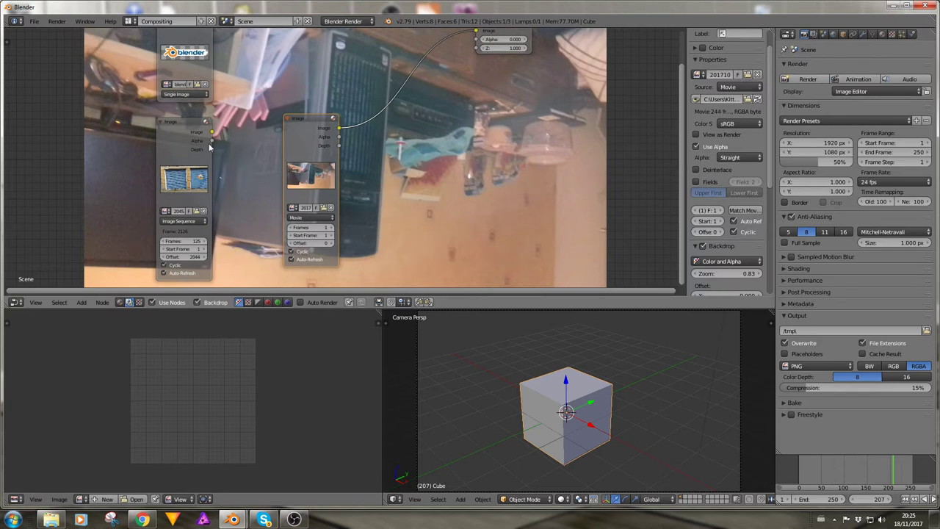
left_click(304, 229)
type("250")
key("Return")
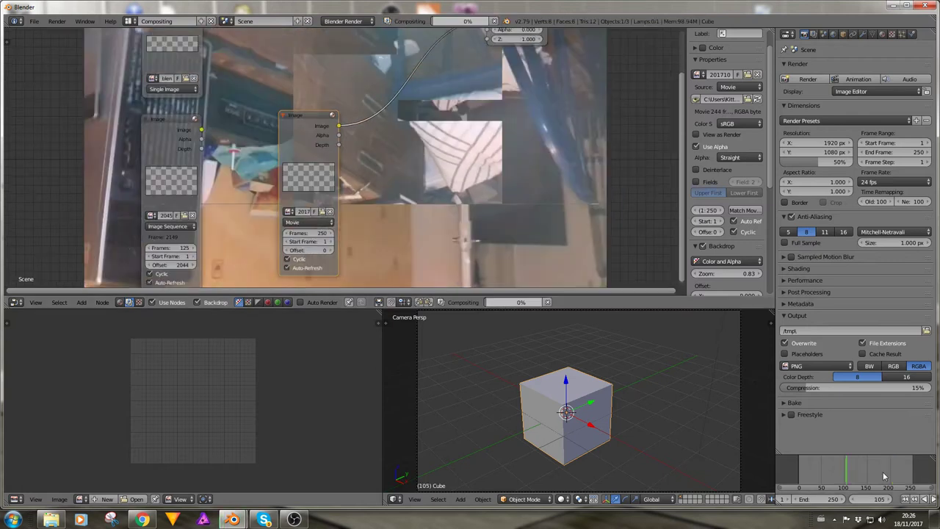
left_click(846, 470)
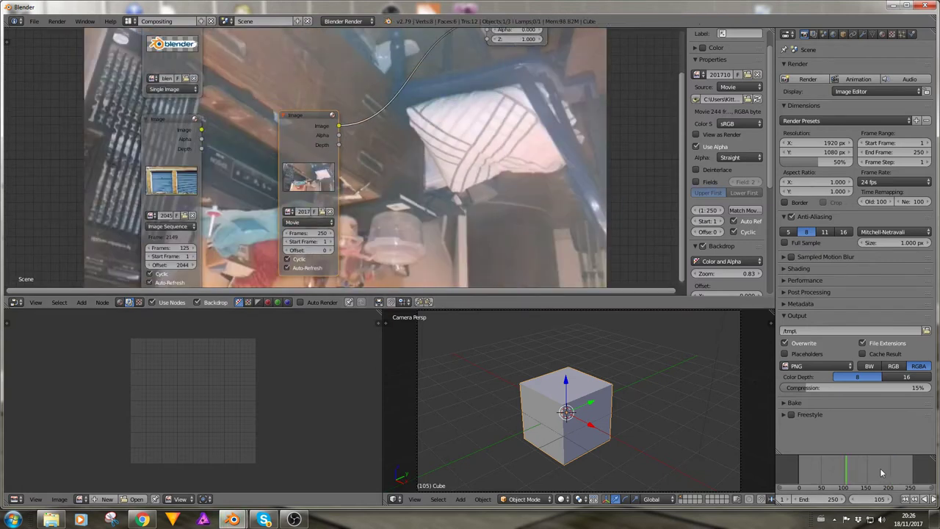
left_click(881, 473)
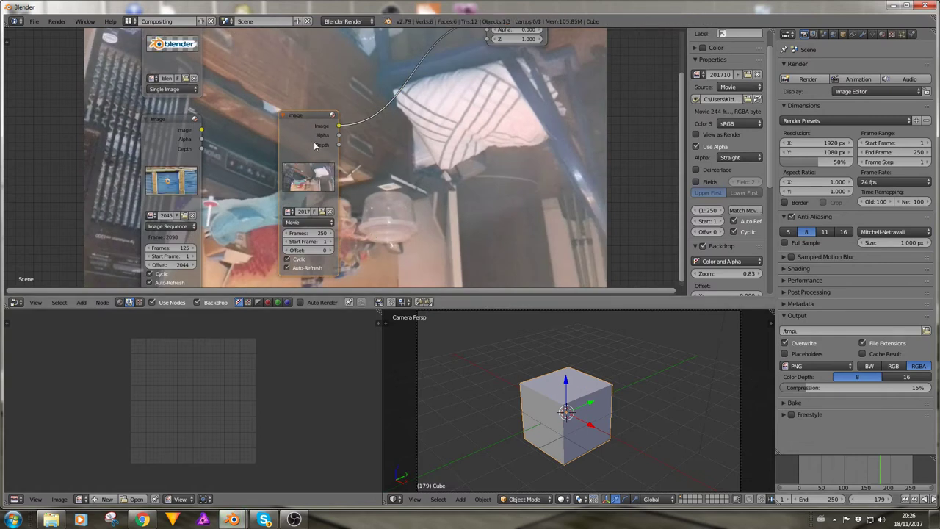
Add a Movie Clip input node loaded with the 20171028_215621.mp4 video
left_click(85, 303)
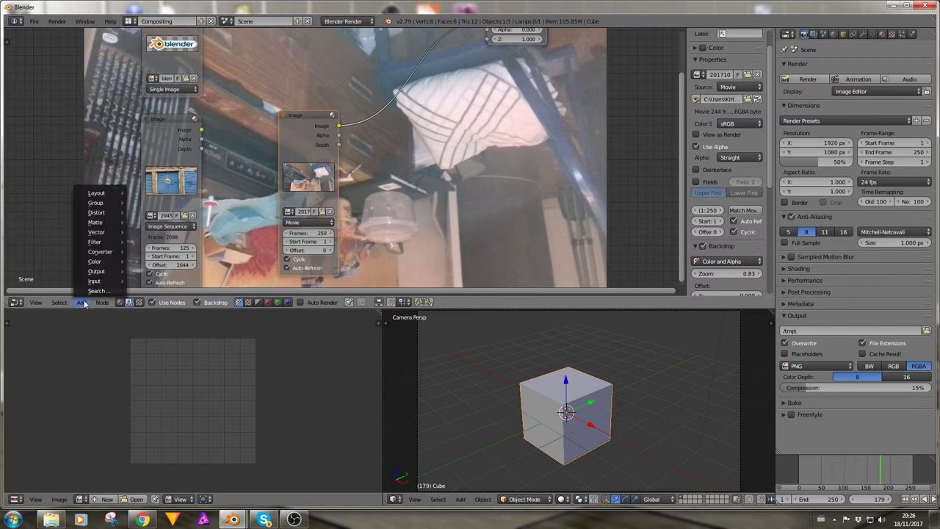
mouse_move(93, 285)
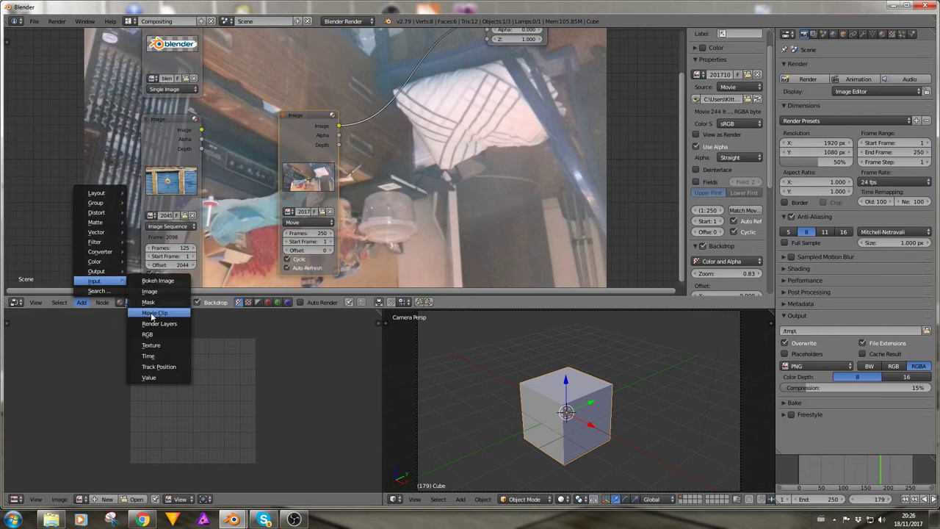
left_click(154, 313)
left_click(246, 263)
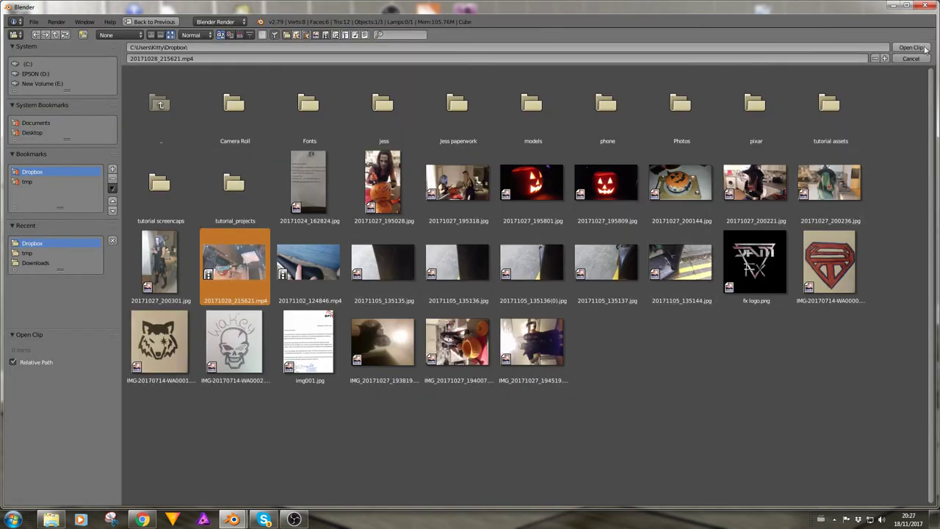
left_click(911, 47)
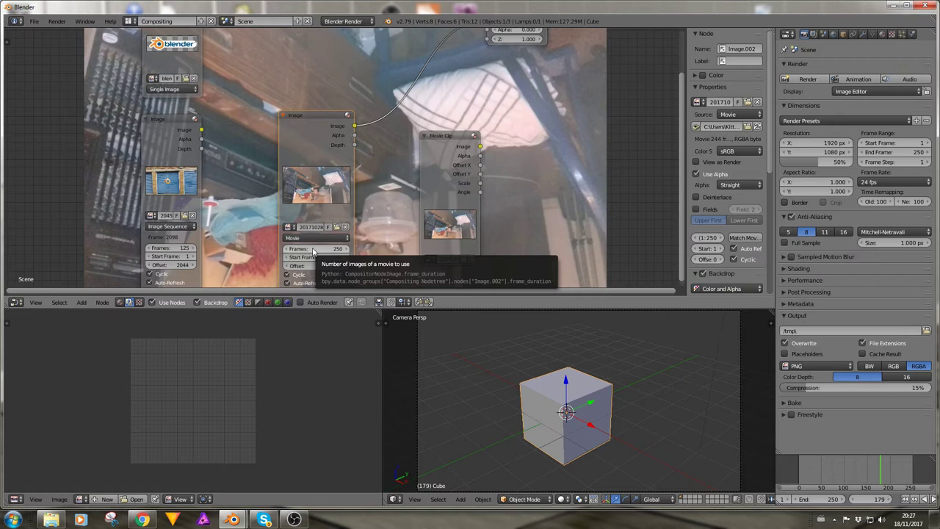
Reposition the Movie Clip node, undo the last move, and select it to view its settings
left_click_drag(444, 168, 441, 145)
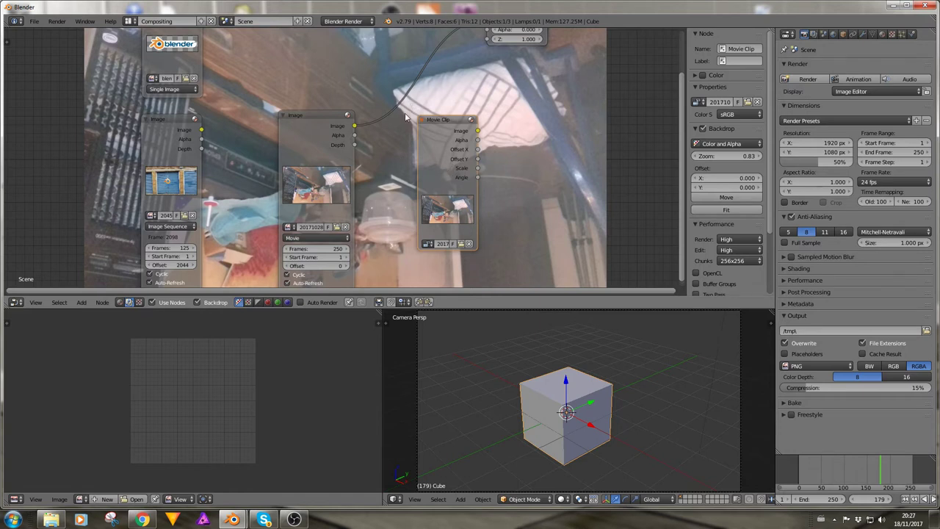
left_click_drag(464, 154, 551, 168)
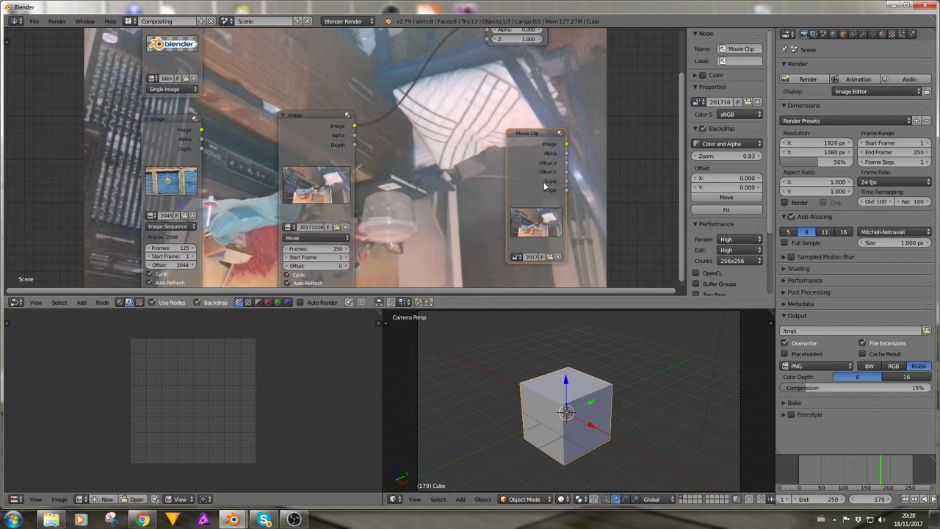
key("ctrl+z")
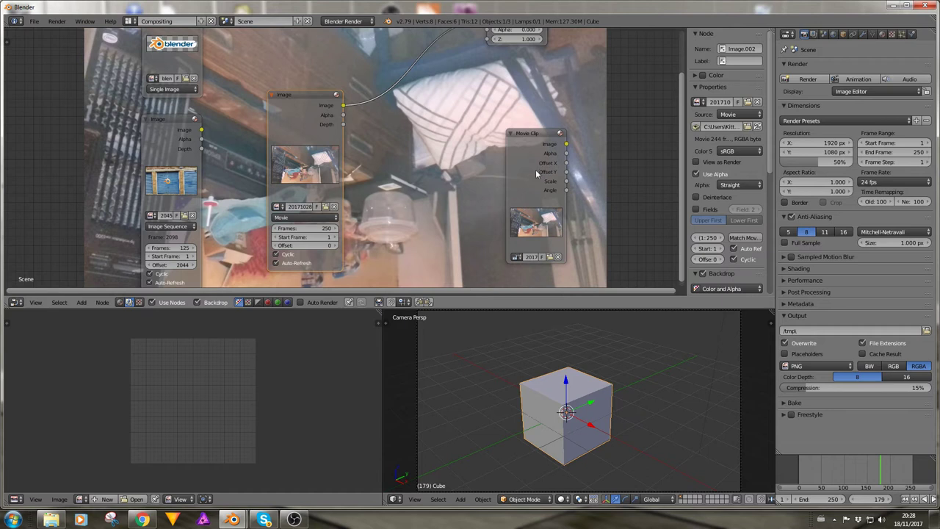
left_click(538, 170)
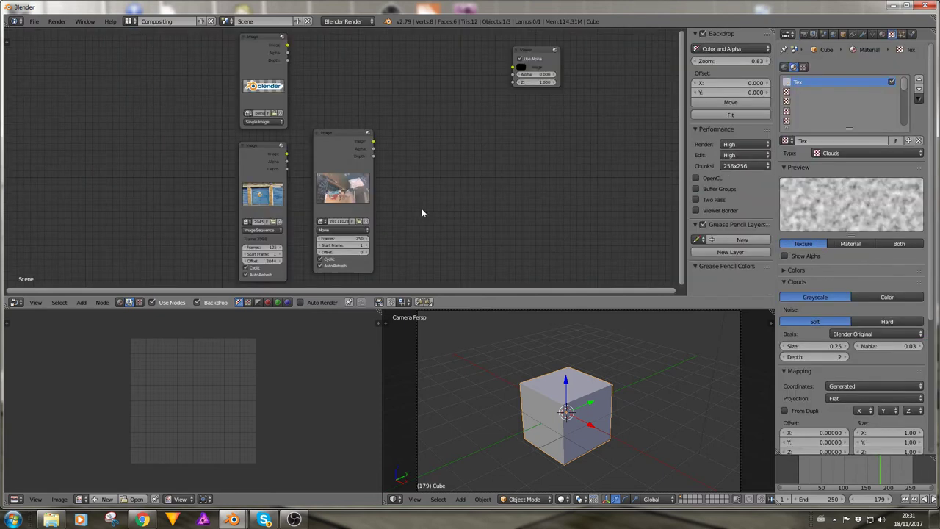
scroll(422, 210, "up", 1)
scroll(422, 210, "down", 2)
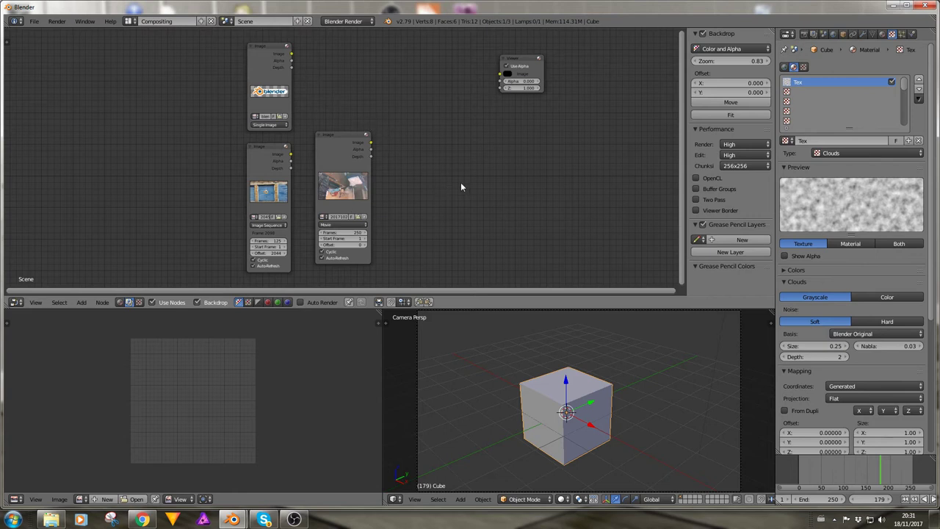
Move the Viewer node, check the render output file formats, then switch to the truck.blend window
middle_click_drag(460, 187, 339, 180)
left_click_drag(405, 59, 580, 112)
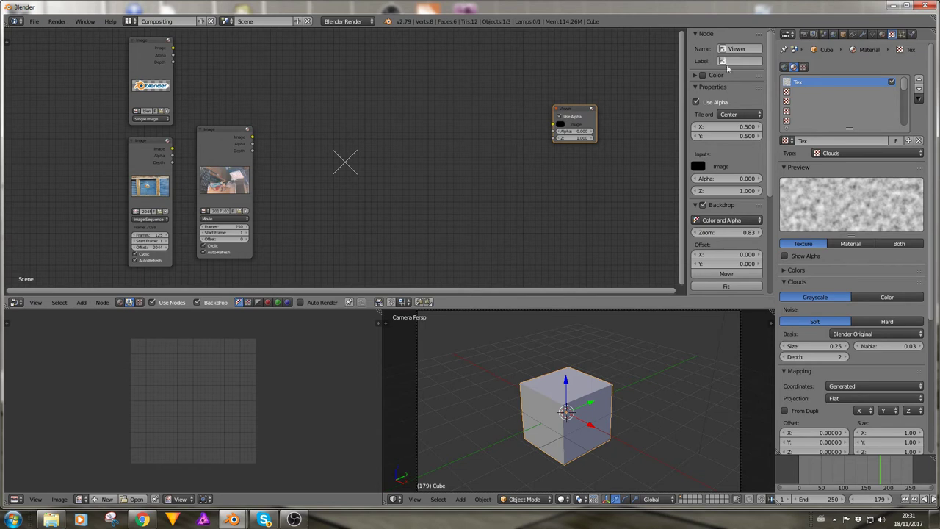
left_click(805, 33)
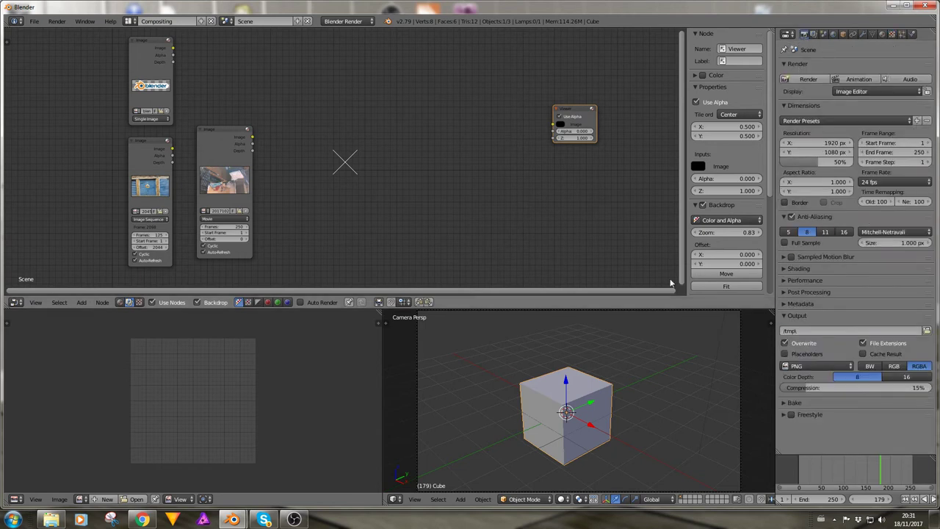
left_click(821, 366)
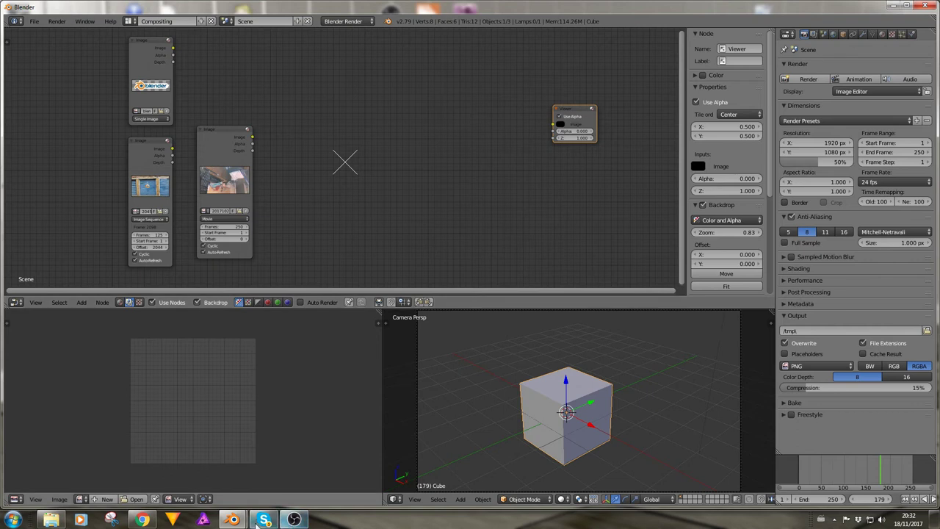
mouse_move(233, 520)
left_click(288, 475)
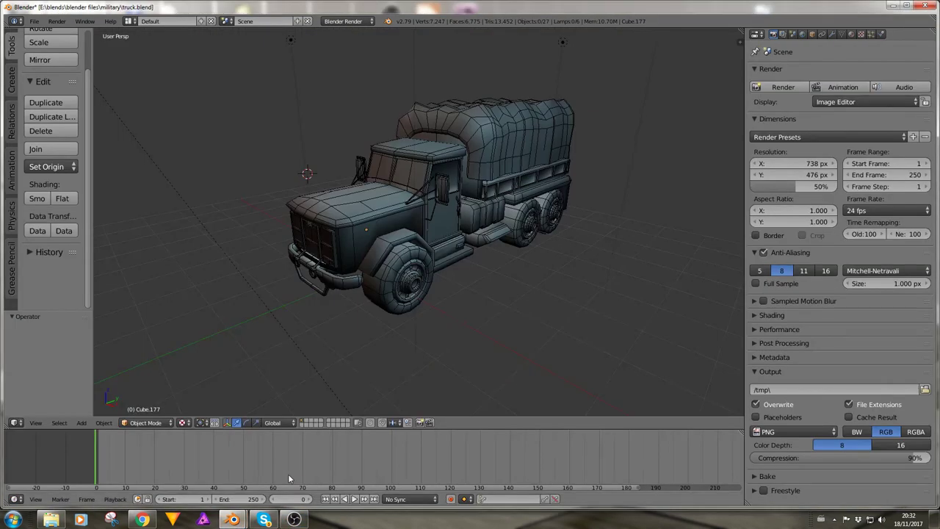
Orbit around the truck, consult its licence page in the browser, then preview it in Rendered shading
middle_click_drag(245, 329, 280, 329)
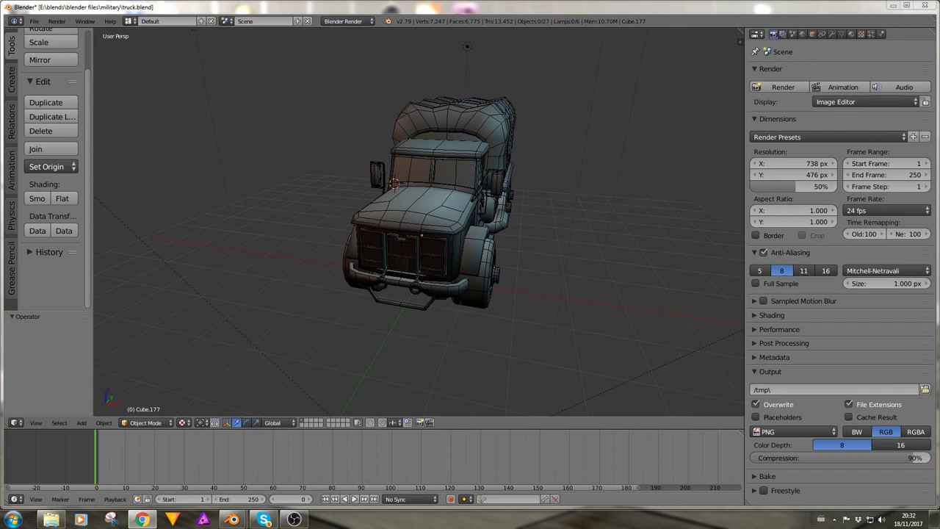
key("alt+Tab")
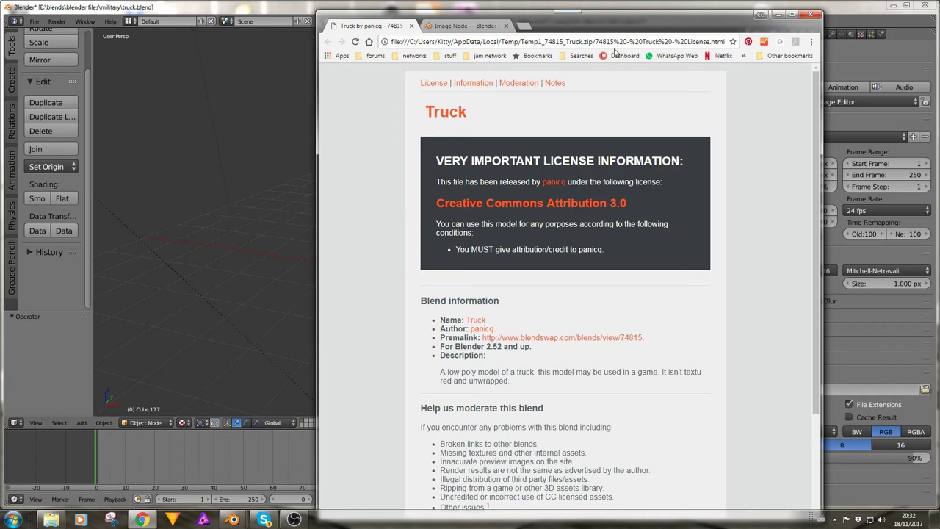
left_click_drag(599, 26, 937, 25)
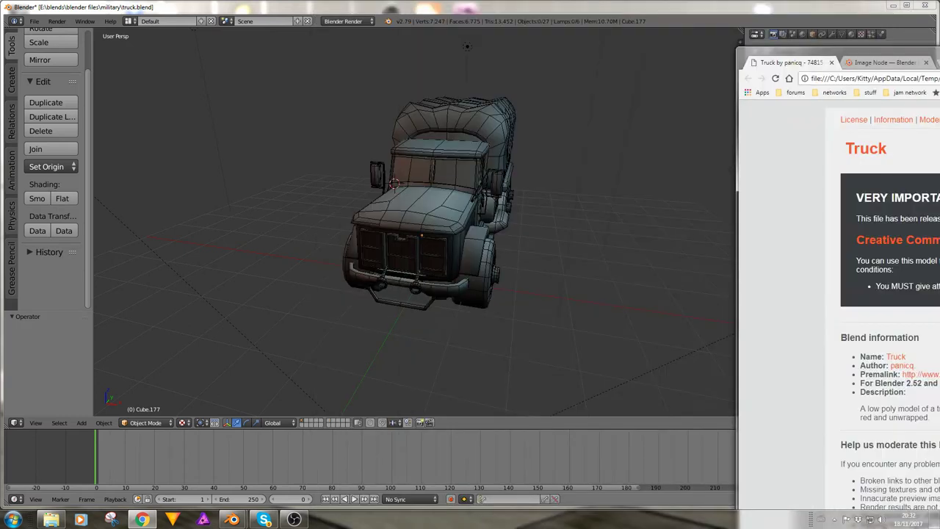
middle_click_drag(547, 307, 537, 287)
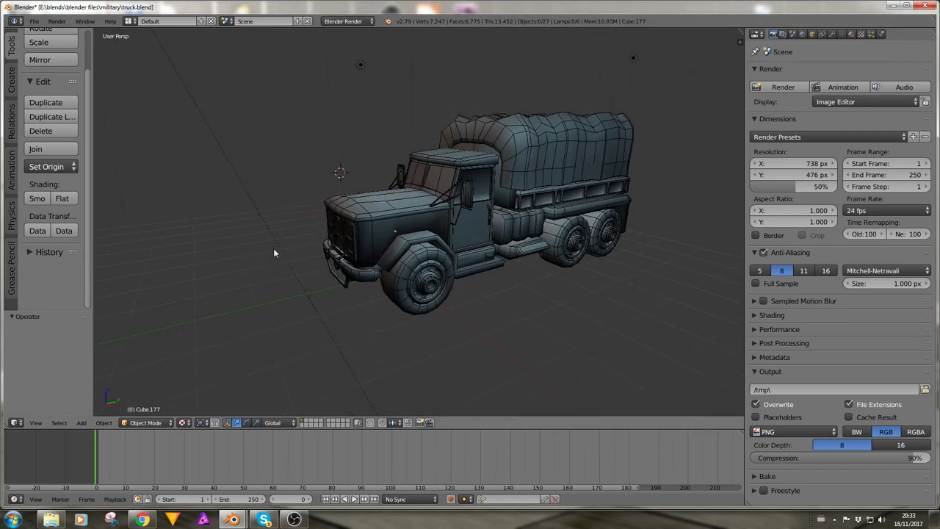
scroll(309, 84, "down", 3)
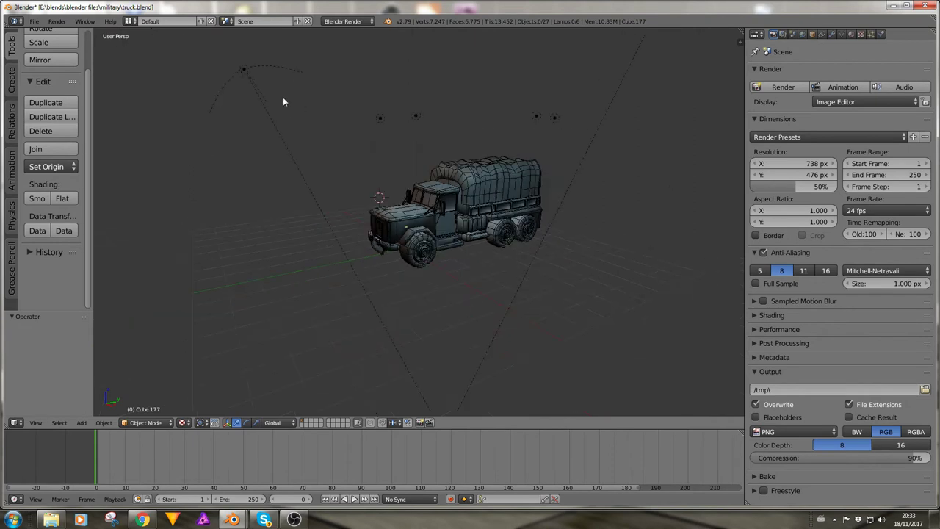
scroll(476, 124, "down", 2)
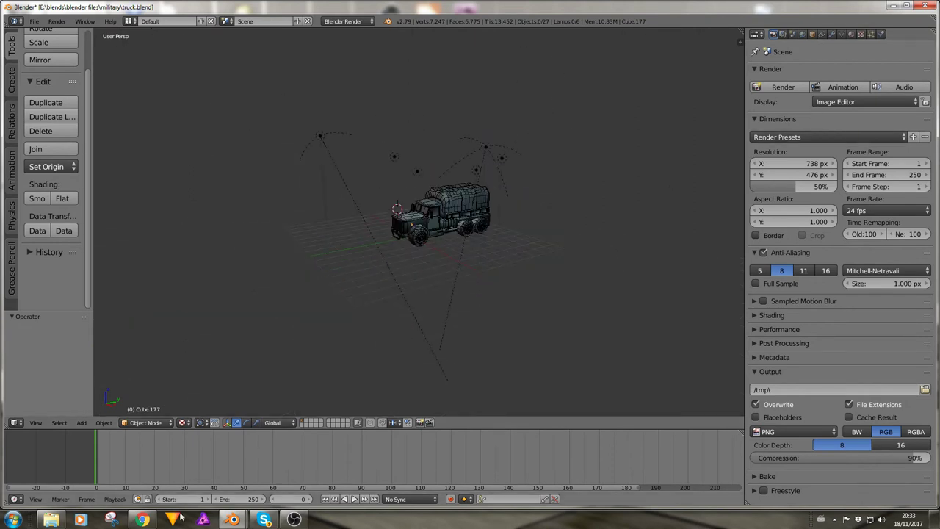
key("shift+z")
scroll(426, 330, "up", 3)
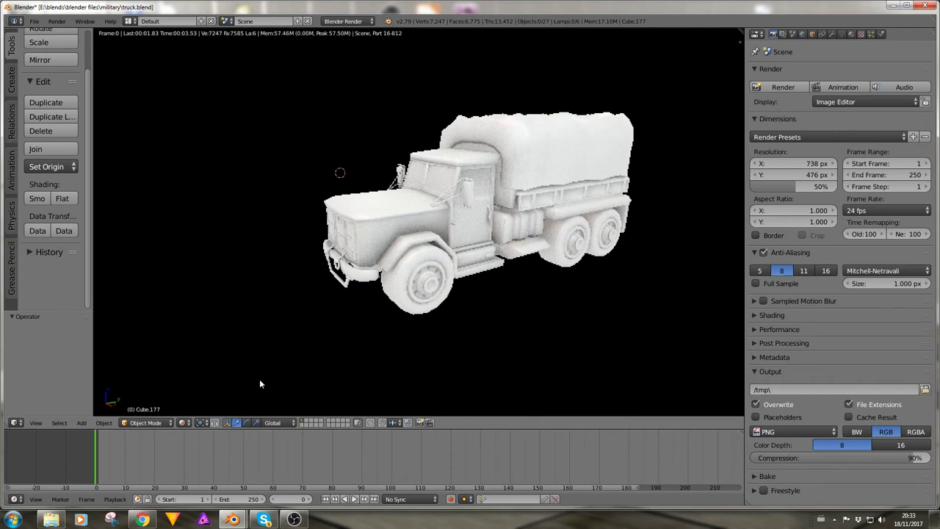
Change the render engine from Blender Render to Cycles Render, returning the truck to solid view
key("ctrl+z")
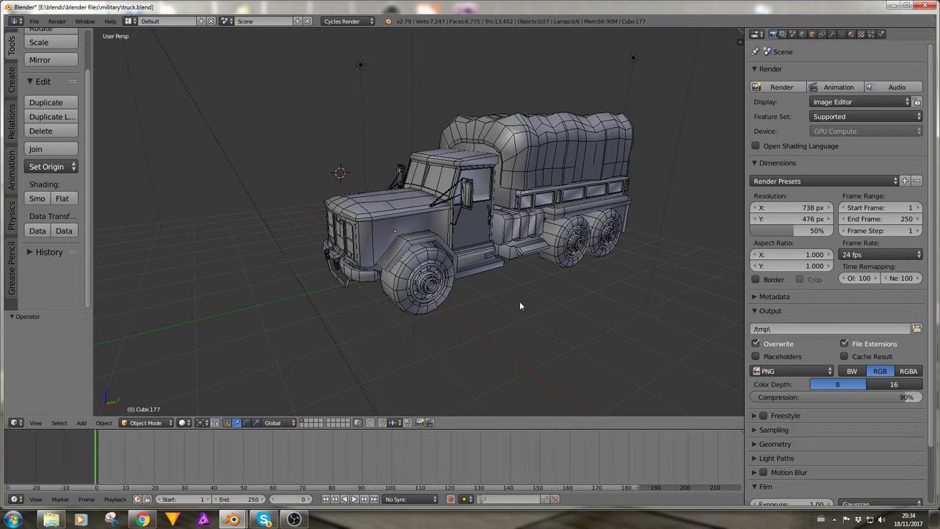
Add a ground plane, unwrap it with Smart UV Project, and split the 3D view side by side
key("shift+a")
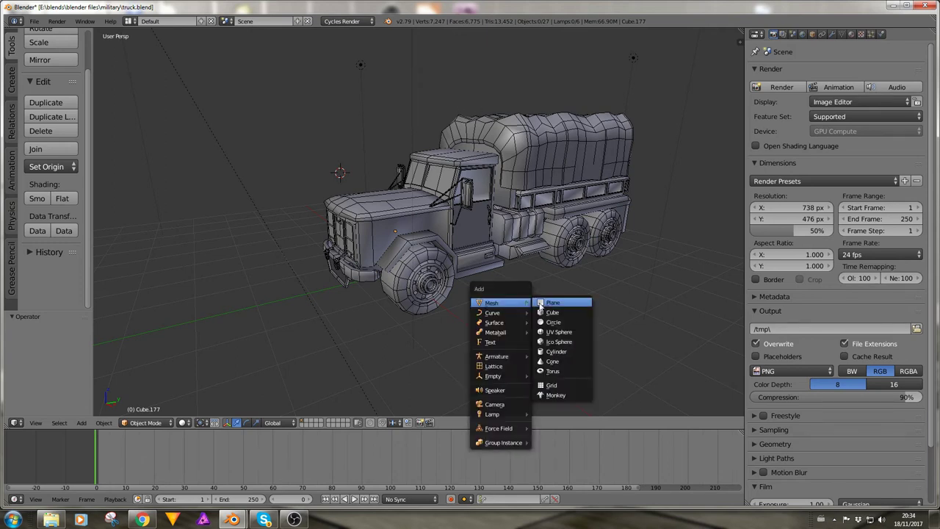
left_click(540, 307)
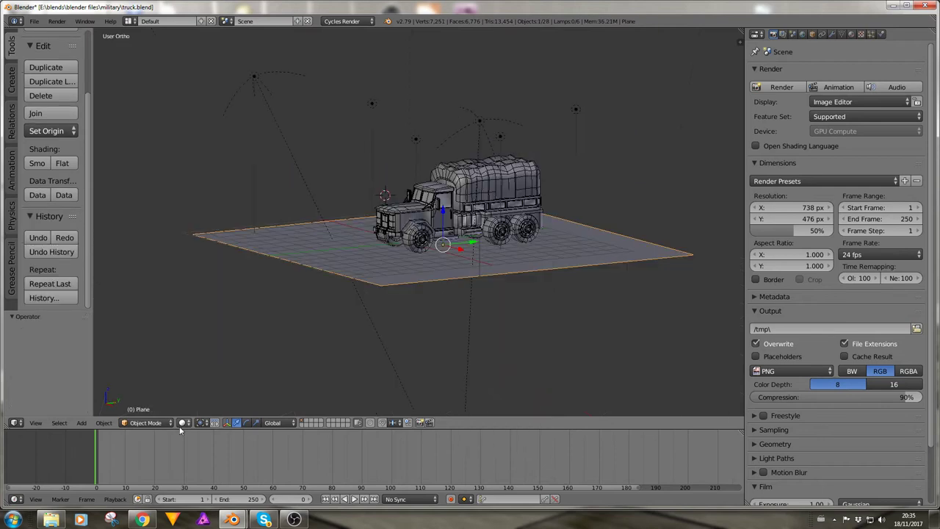
left_click(180, 425)
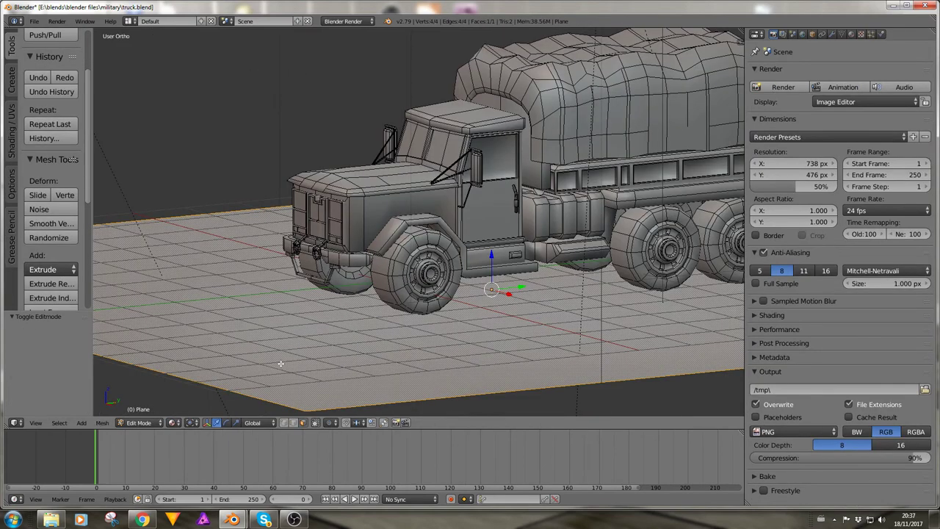
key("u")
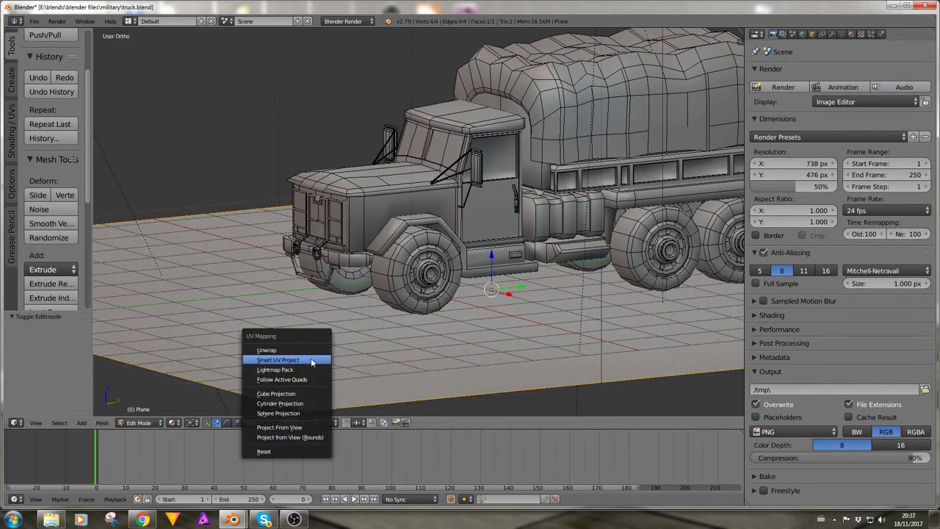
left_click(314, 360)
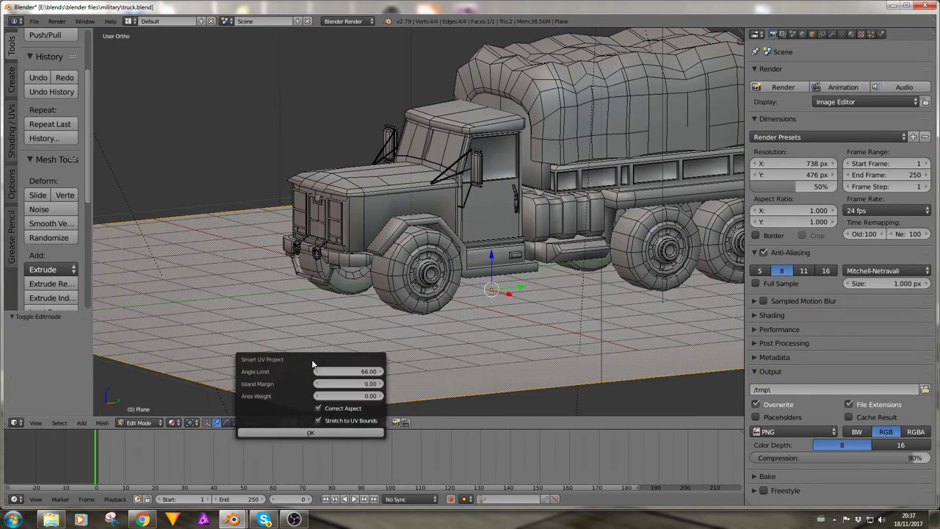
left_click(305, 434)
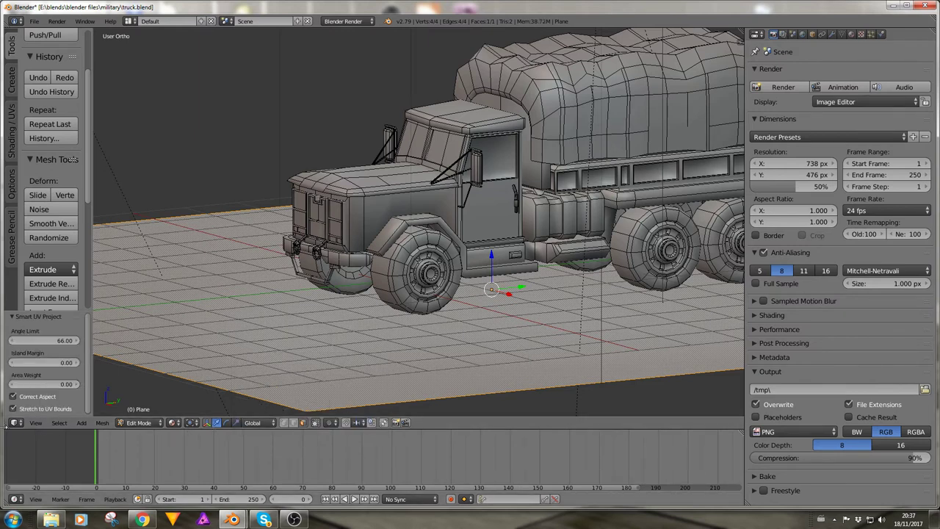
left_click(375, 434)
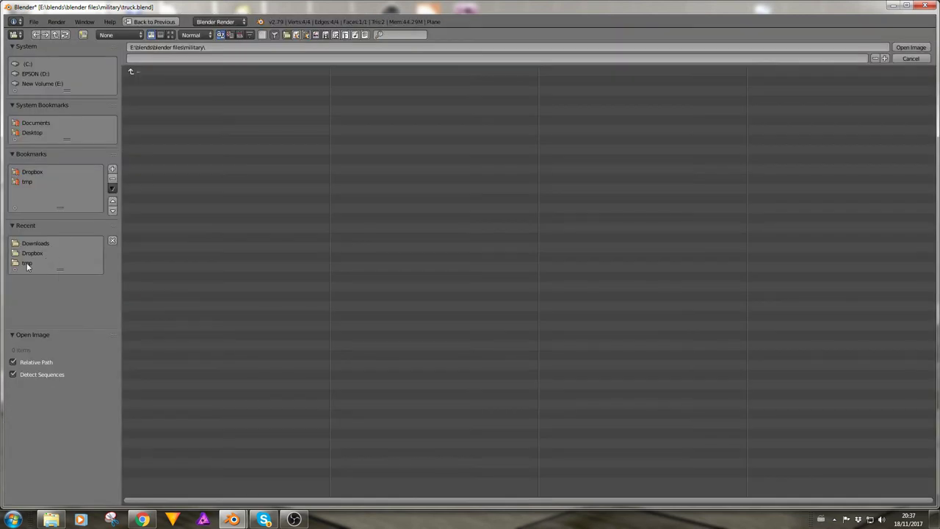
Load ConcreteBare0321_5_S.jpg from the concrete textures folder as the plane's image texture
left_click(26, 263)
left_click(147, 119)
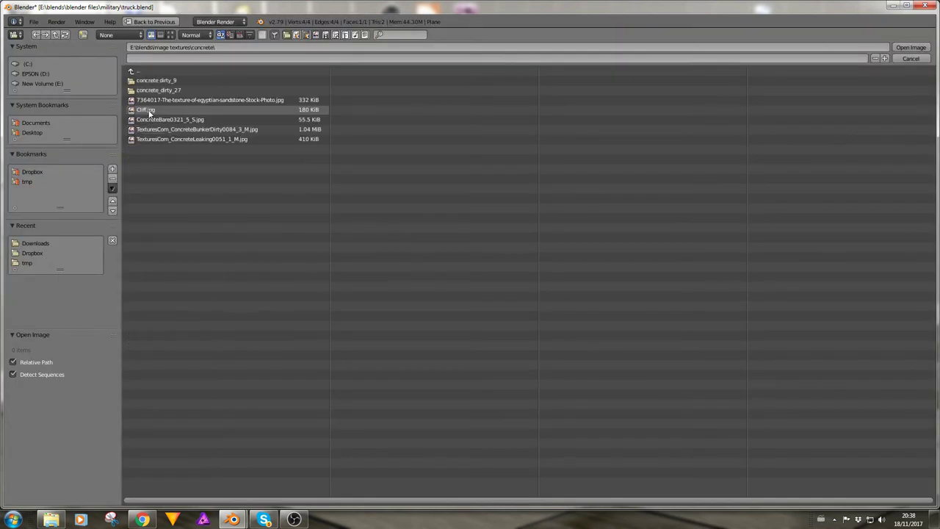
double_click(170, 119)
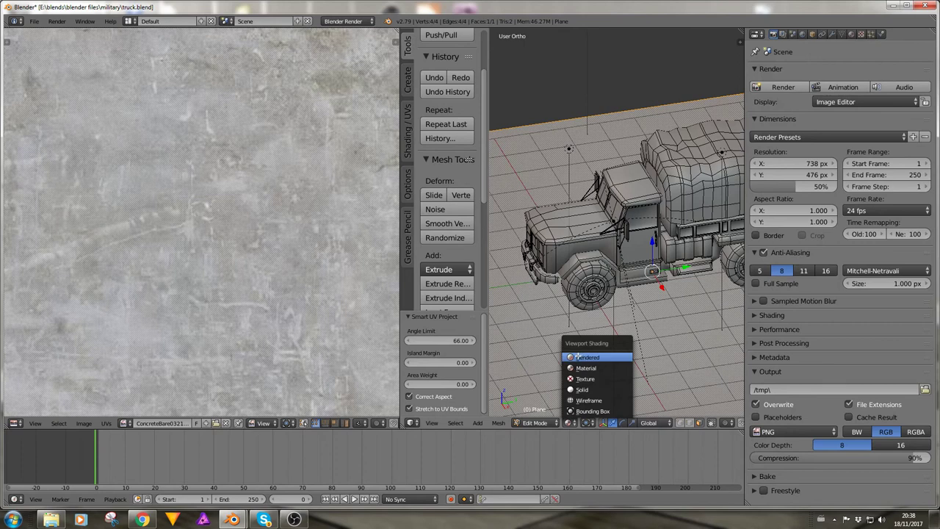
Preview the textured plane in Rendered shading and open the Render Layers settings
left_click(584, 357)
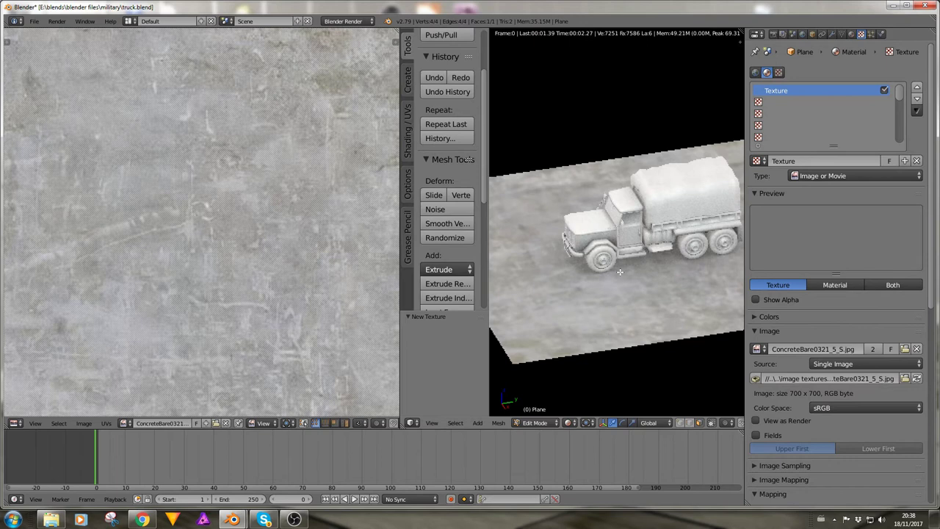
middle_click_drag(620, 272, 662, 260)
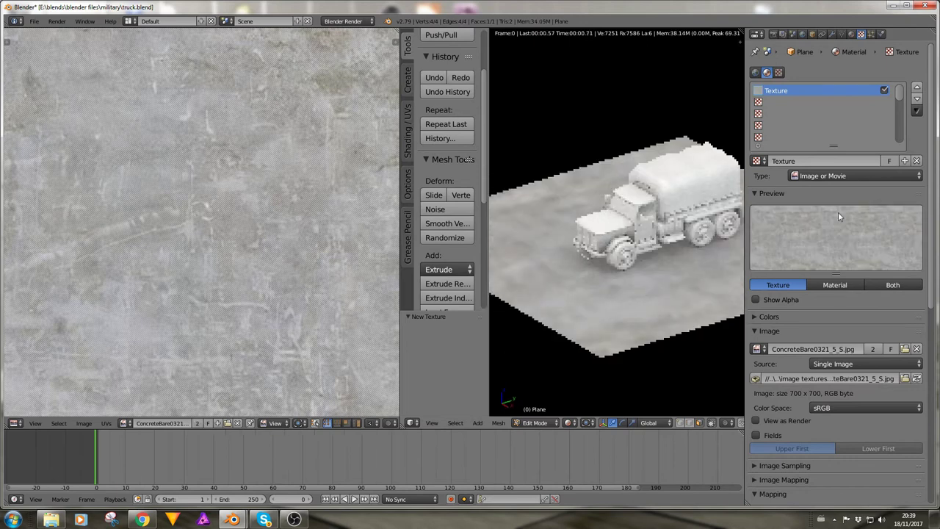
left_click(778, 34)
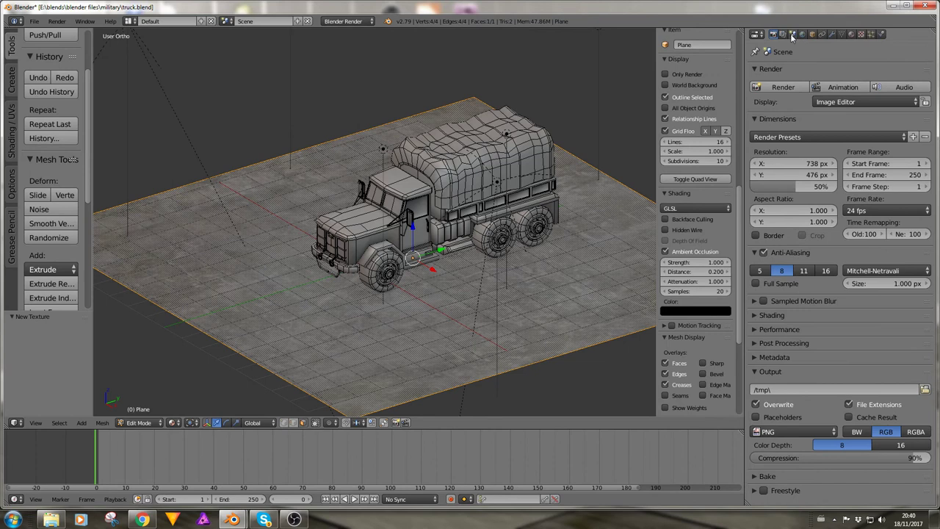
left_click(792, 34)
left_click(783, 34)
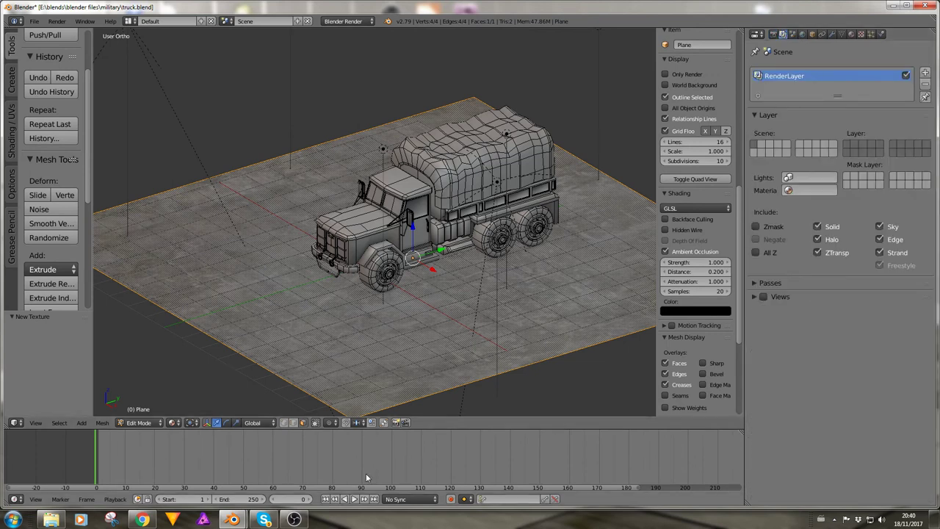
Return to Object Mode and move the ground plane onto its own scene layer
key("ctrl+z")
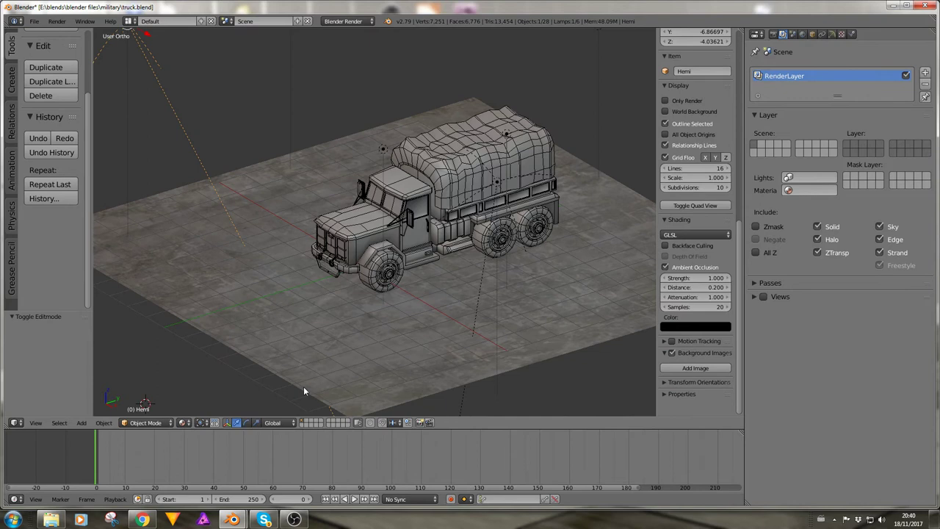
key("m")
left_click(404, 335)
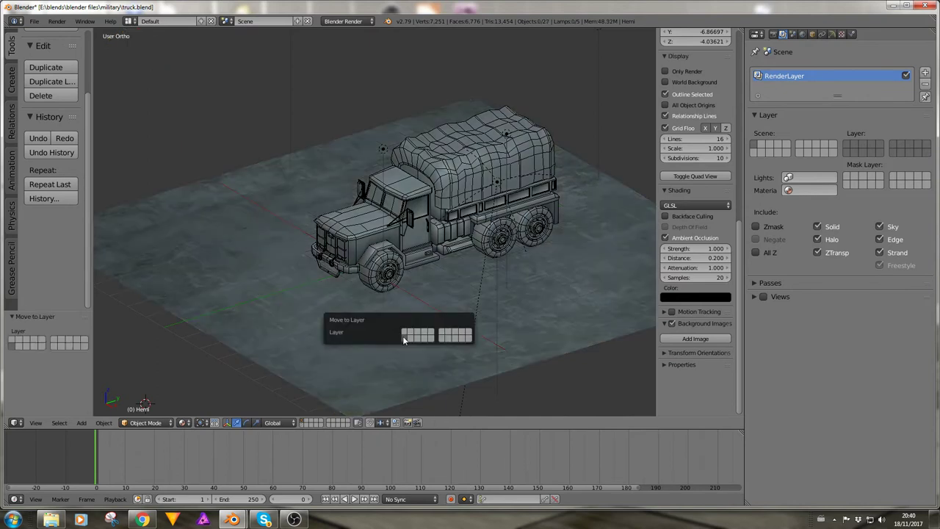
key("ctrl+z")
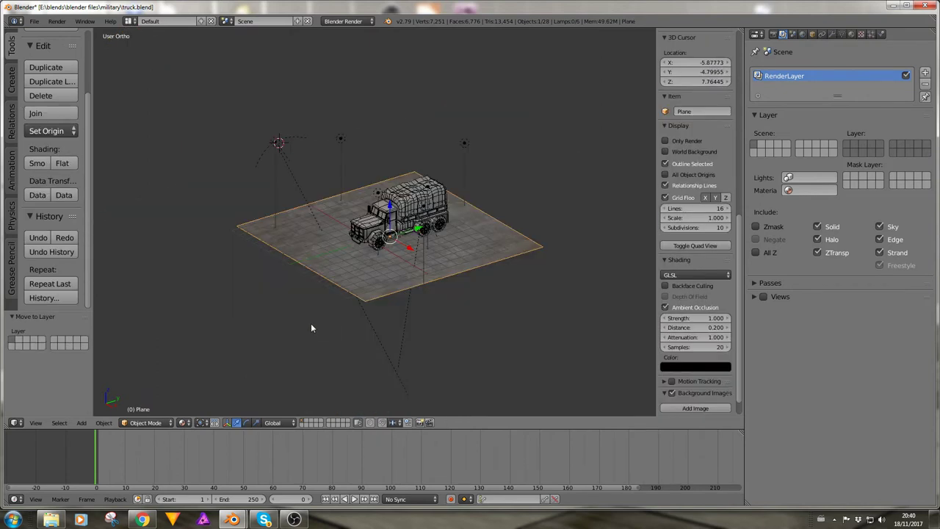
key("m")
left_click(389, 347)
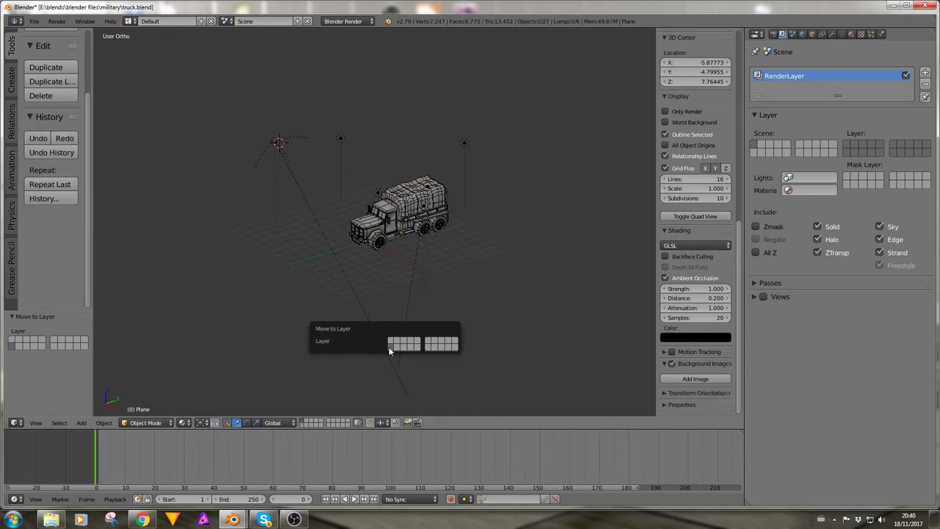
Move all the Hemi lamps to a separate layer and show every layer together
middle_click_drag(389, 347, 375, 156)
key("a")
key("m")
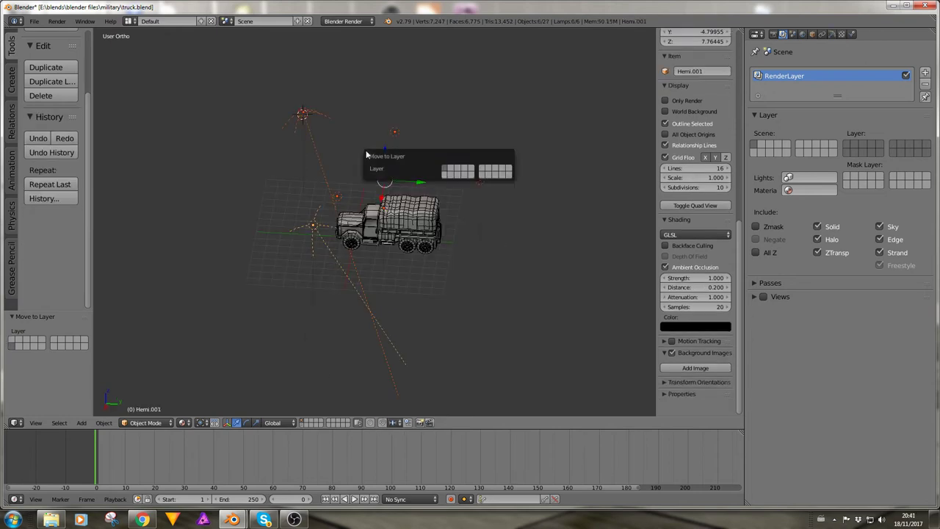
left_click(451, 171)
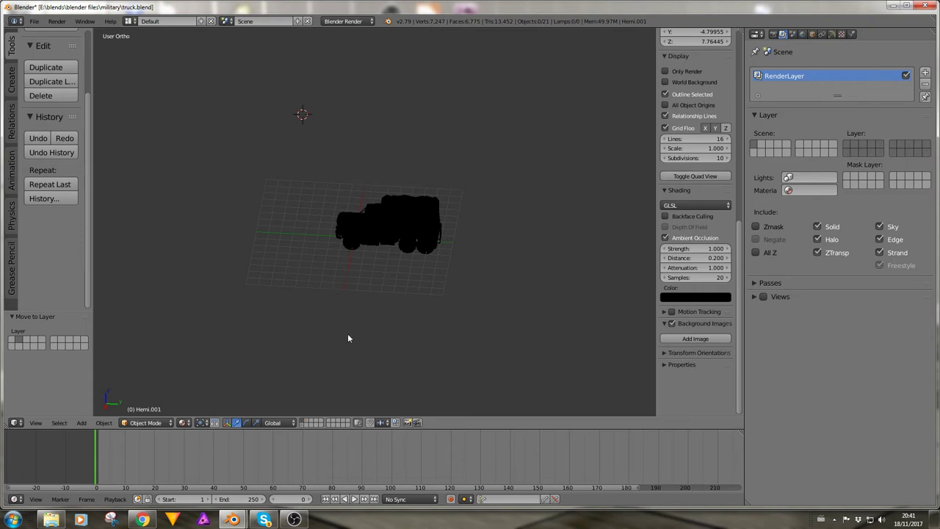
left_click(305, 420, "shift")
left_click(306, 426, "shift")
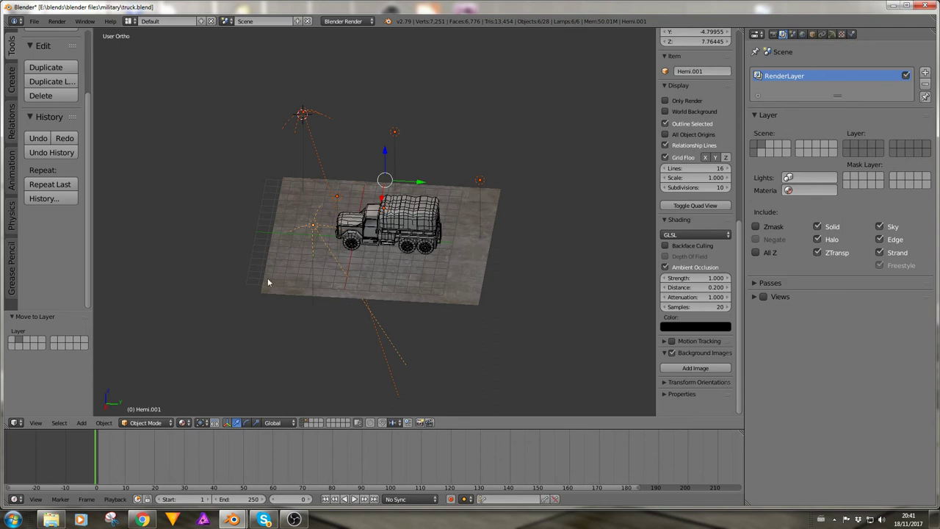
middle_click_drag(268, 282, 338, 260)
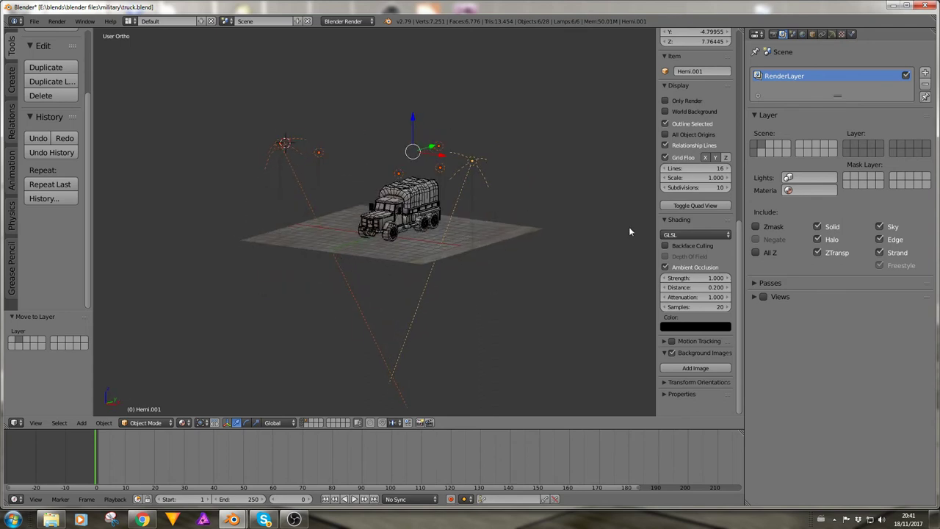
Rename RenderLayer to truck and add two more render layers named flor and lights
double_click(781, 75)
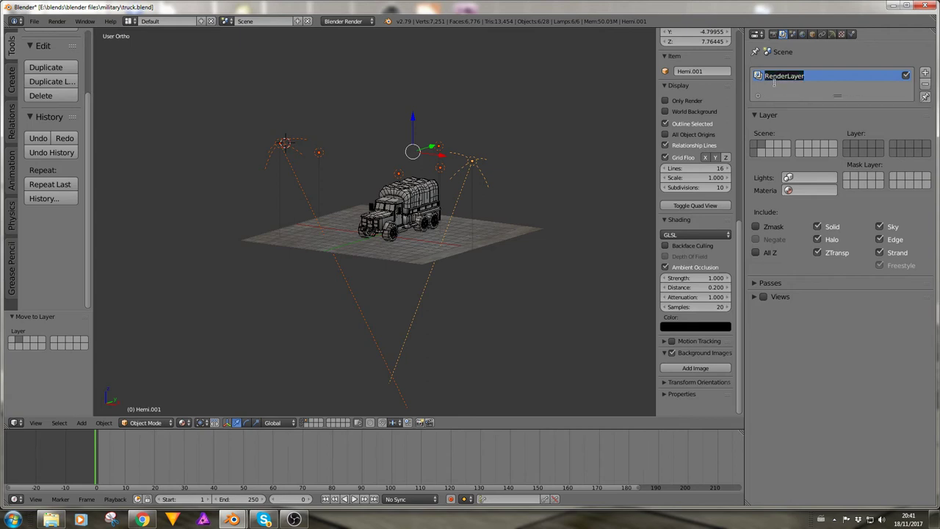
type("truck")
left_click(925, 72)
double_click(792, 88)
type("ruck")
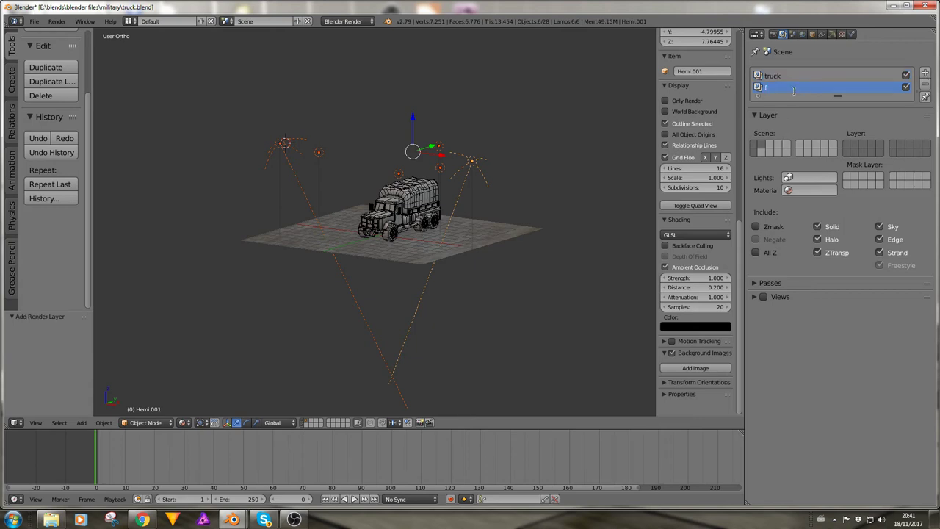
type("r")
key("Return")
key("shift+r")
double_click(798, 88)
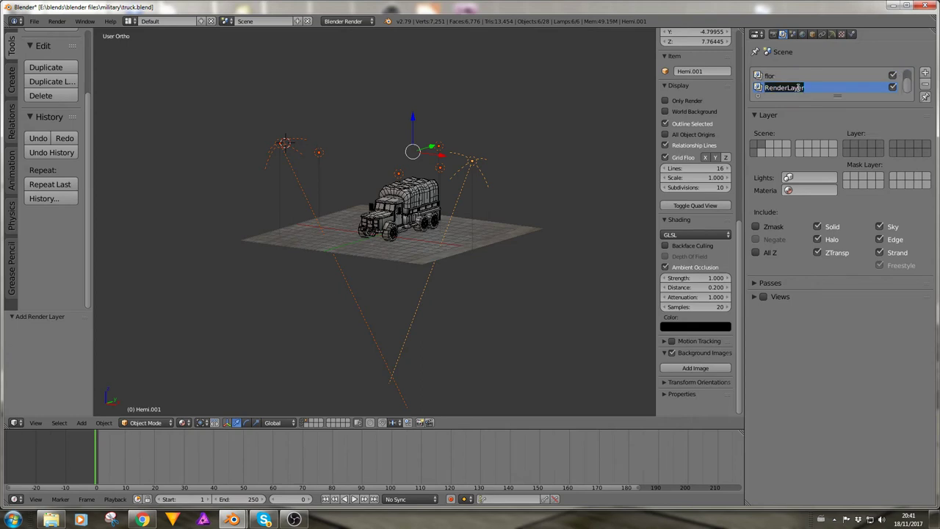
type("lights")
Give the lights, flor and truck render layers each their own scene layer in the Layer grid
left_click(853, 146)
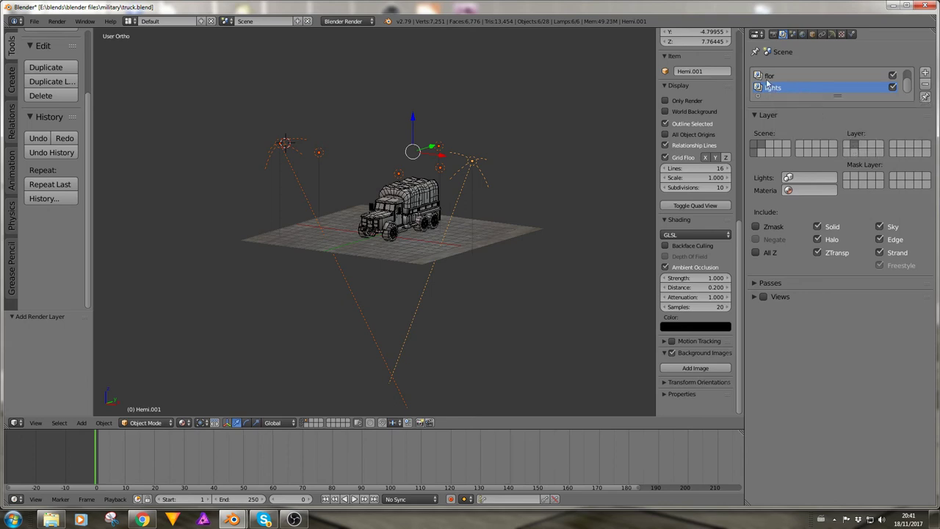
left_click(768, 76)
left_click(846, 153)
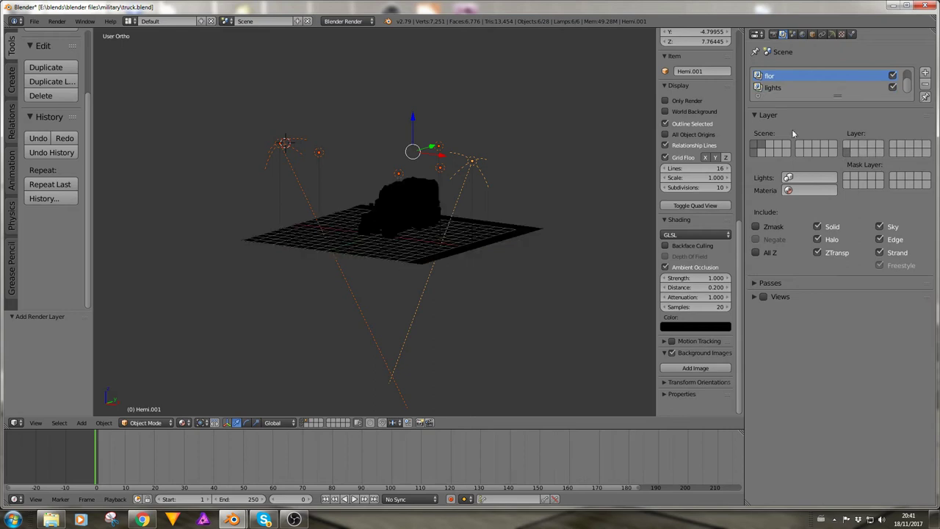
scroll(784, 87, "up", 1)
left_click(773, 76)
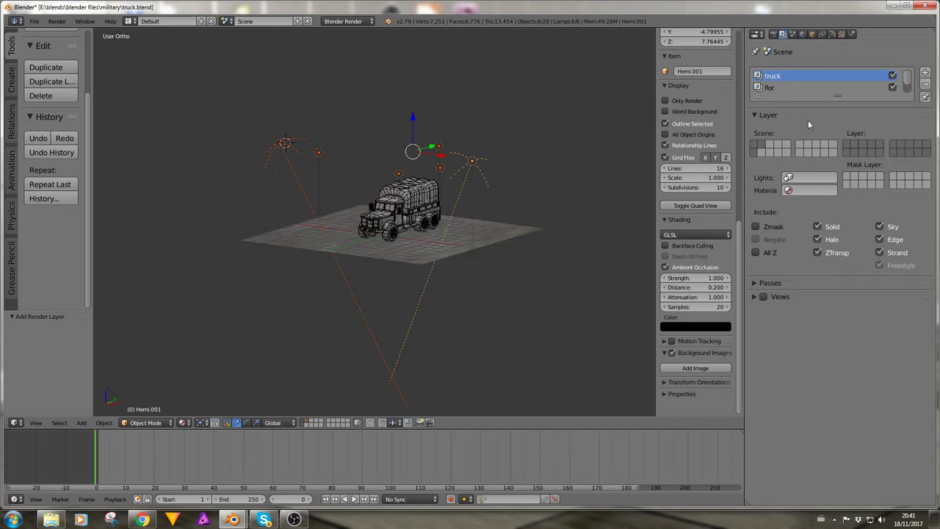
left_click(846, 150)
middle_click_drag(470, 279, 421, 316)
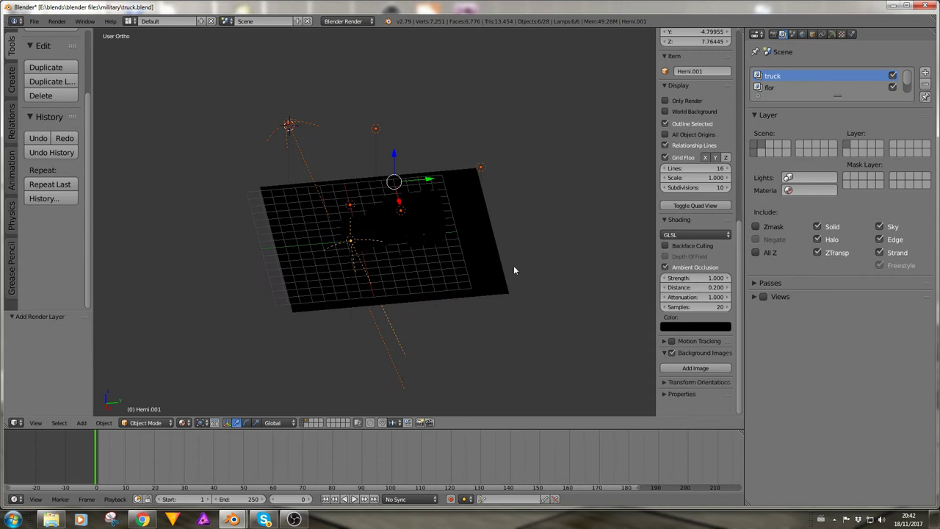
left_click(773, 34)
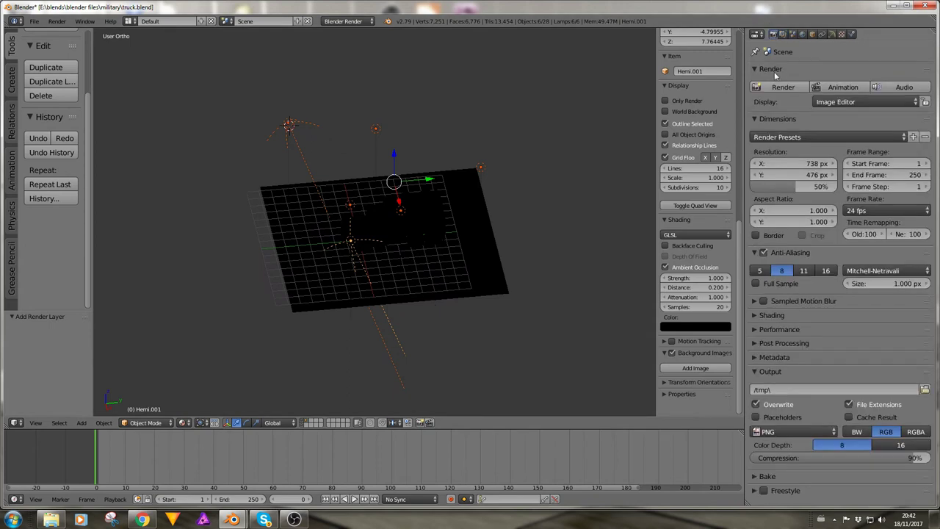
Render the frame and inspect its lights and truck layers in the image editor
left_click(781, 87)
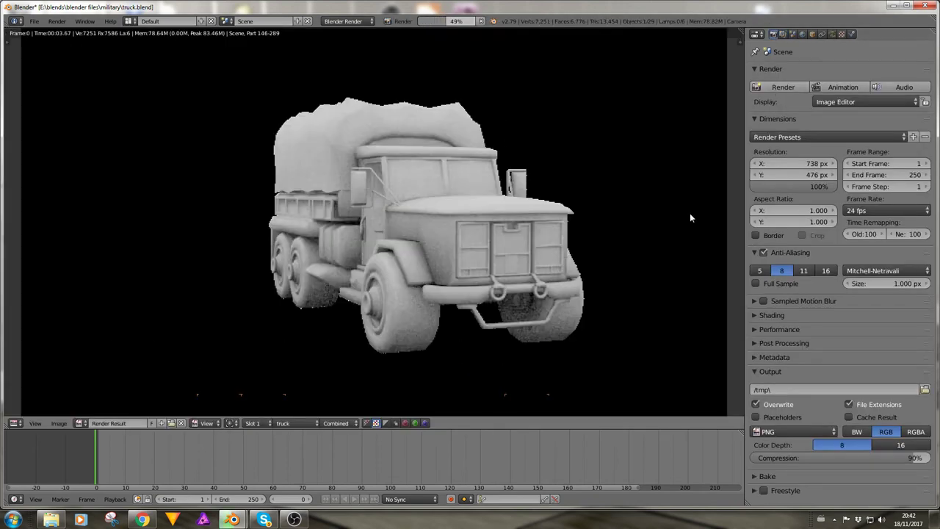
left_click(298, 424)
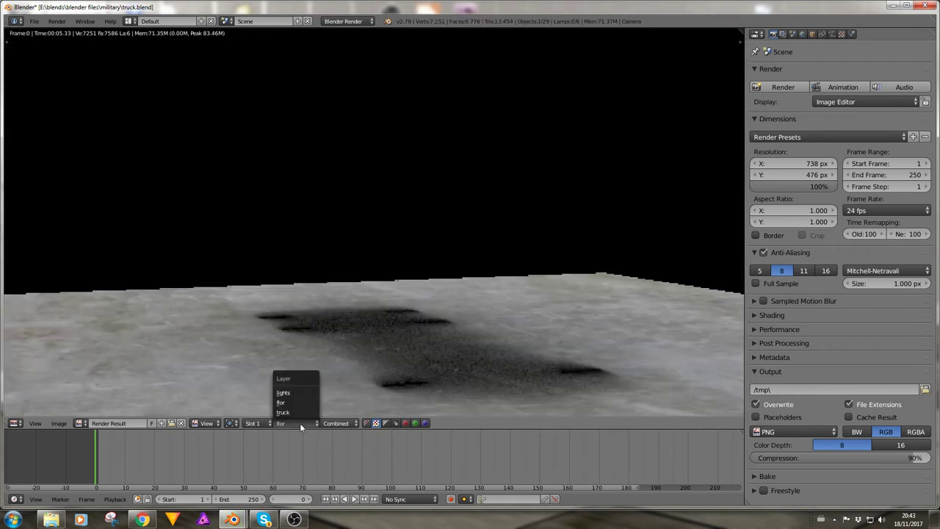
left_click(301, 393)
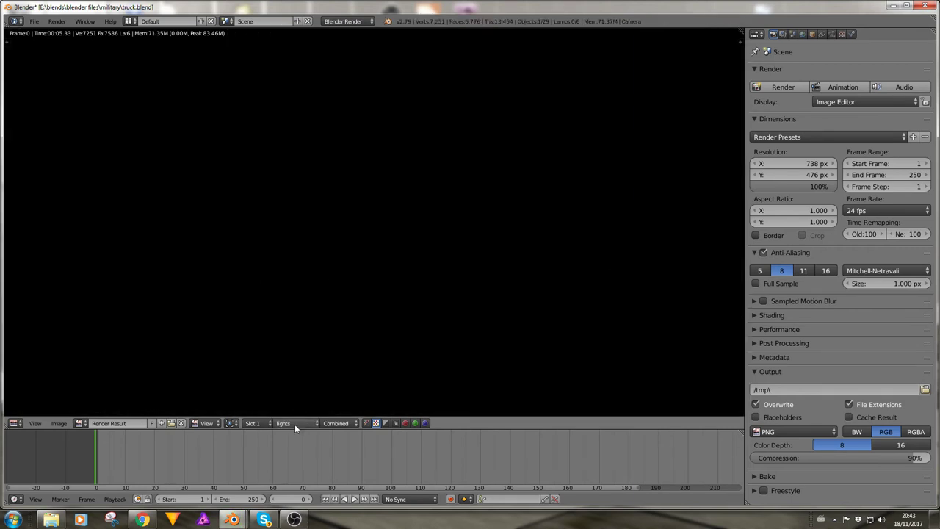
left_click(294, 424)
left_click(295, 408)
scroll(363, 270, "down", 7)
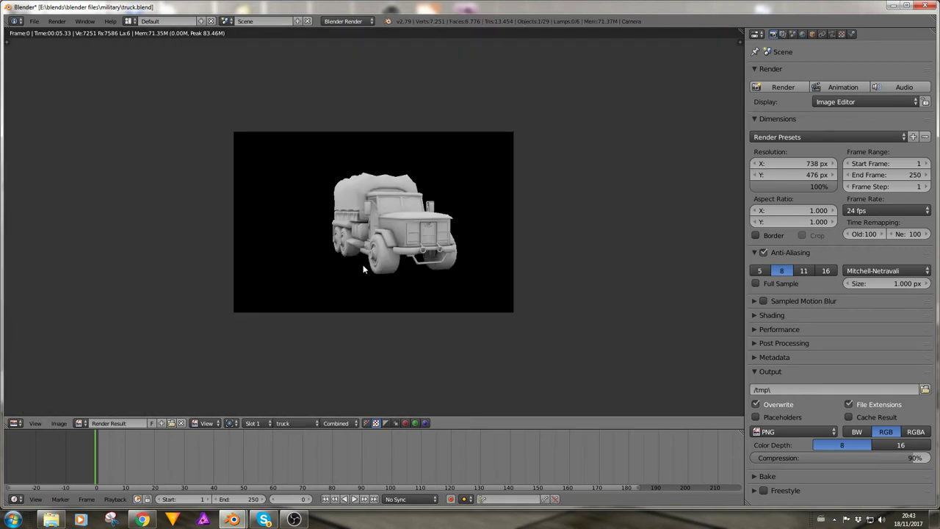
scroll(363, 269, "up", 3)
scroll(363, 270, "down", 1)
Switch to the Compositing layout and set the output file format to OpenEXR MultiLayer
left_click(129, 20)
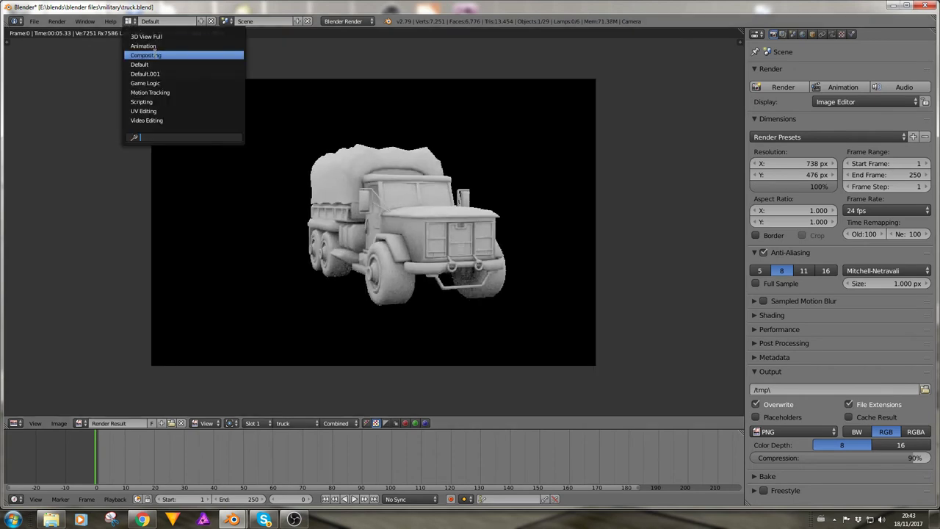
left_click(155, 55)
left_click(804, 383)
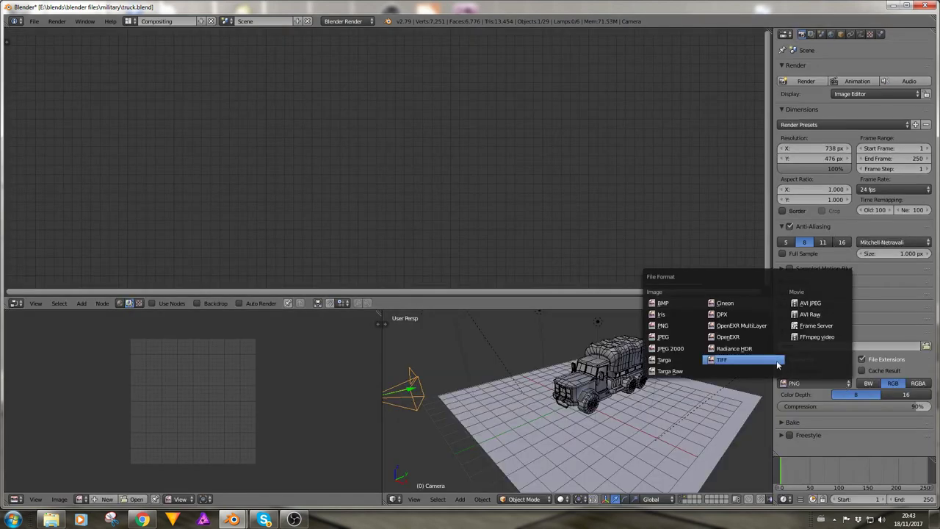
left_click(757, 325)
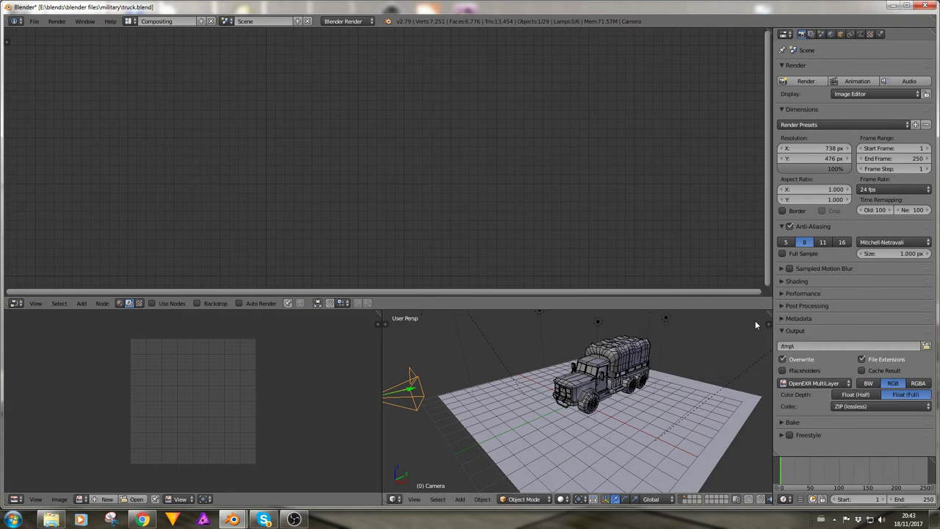
Enable Use Nodes, move the Render Layers node top-left and duplicate it
left_click(152, 303)
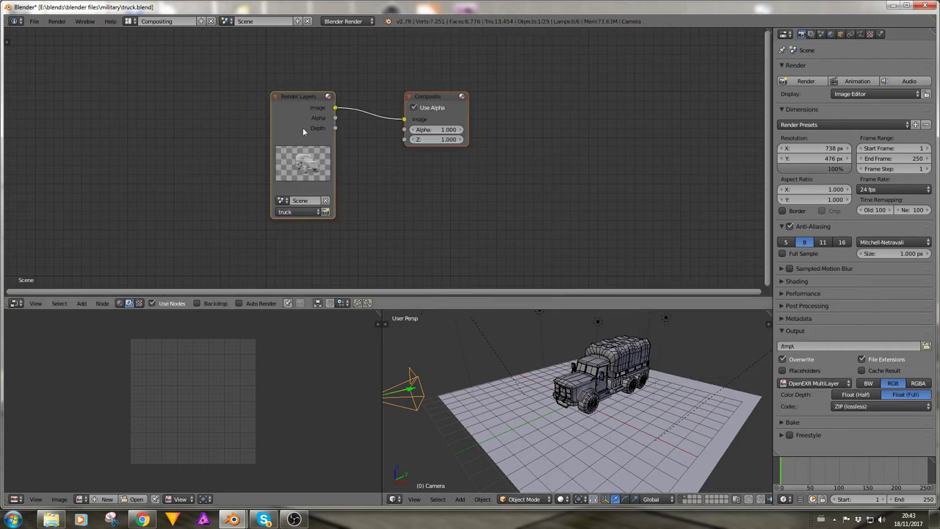
left_click_drag(303, 127, 136, 79)
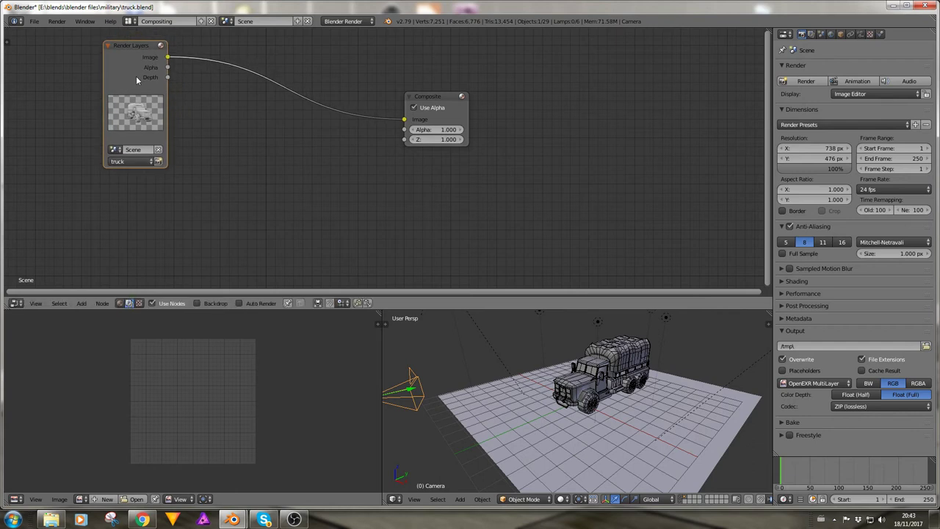
key("shift+d")
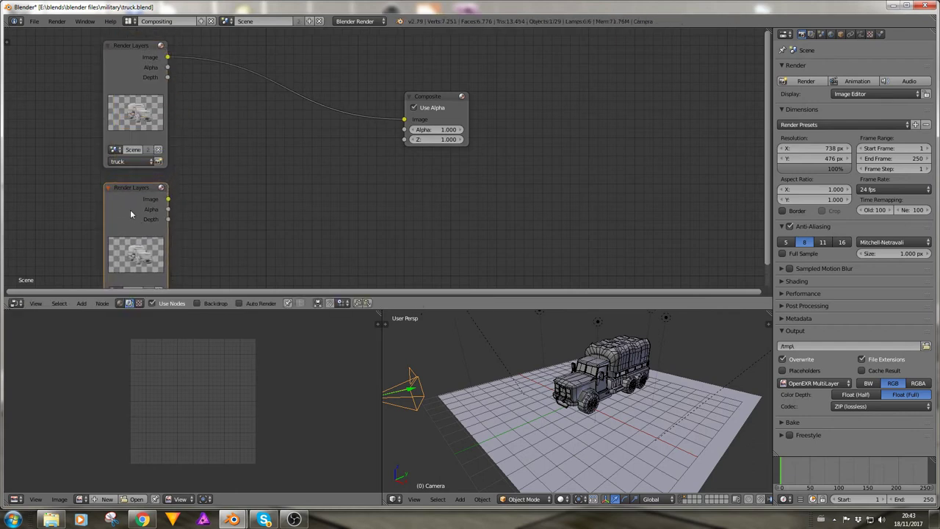
left_click(273, 269)
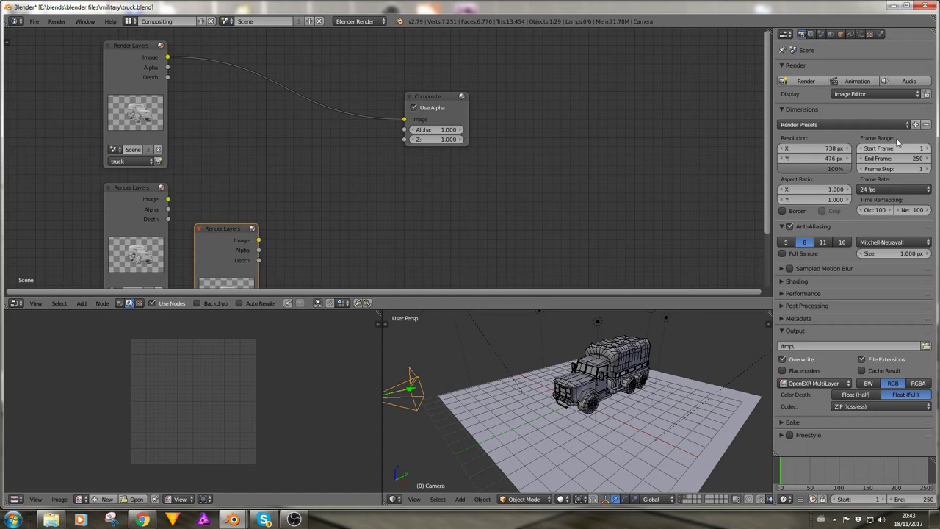
Enable Object Index, Diffuse, Specular, Environment and Color passes for the truck layer
left_click(811, 34)
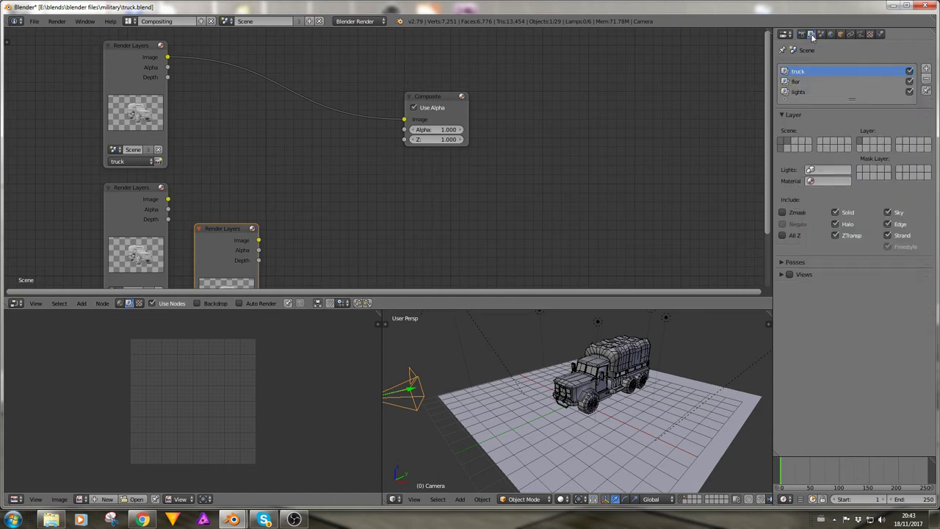
left_click(808, 263)
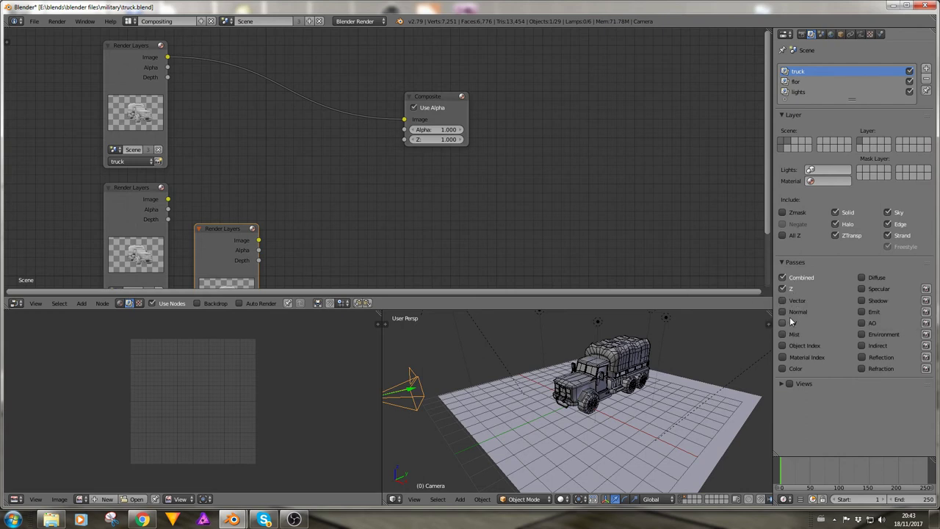
left_click(783, 346)
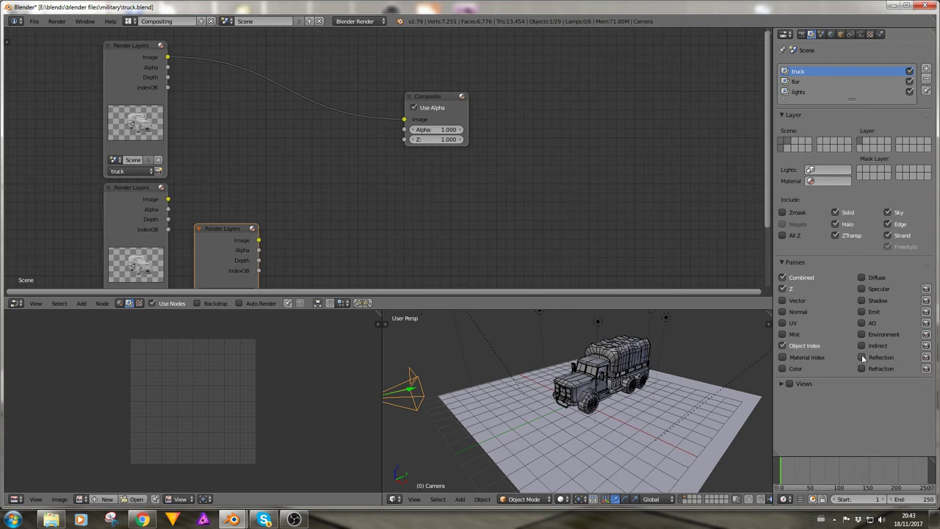
left_click(864, 277)
left_click(863, 288)
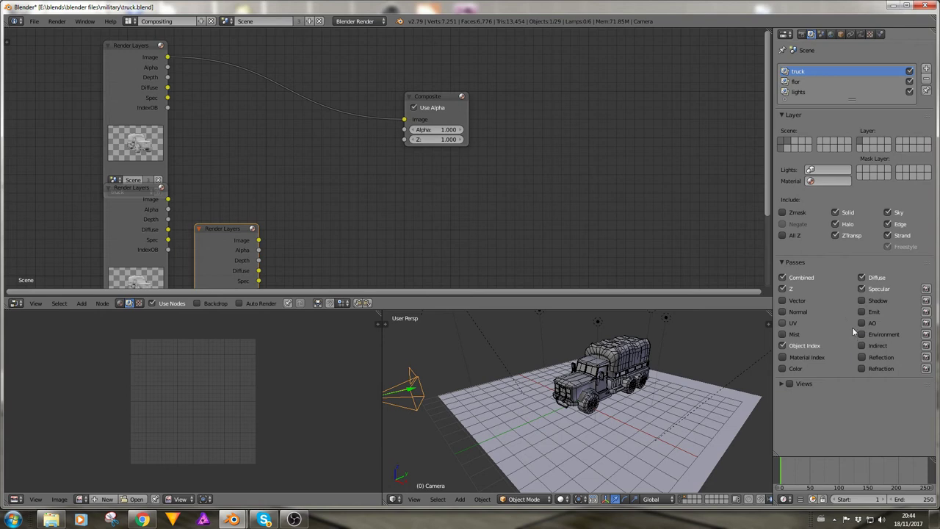
left_click(863, 335)
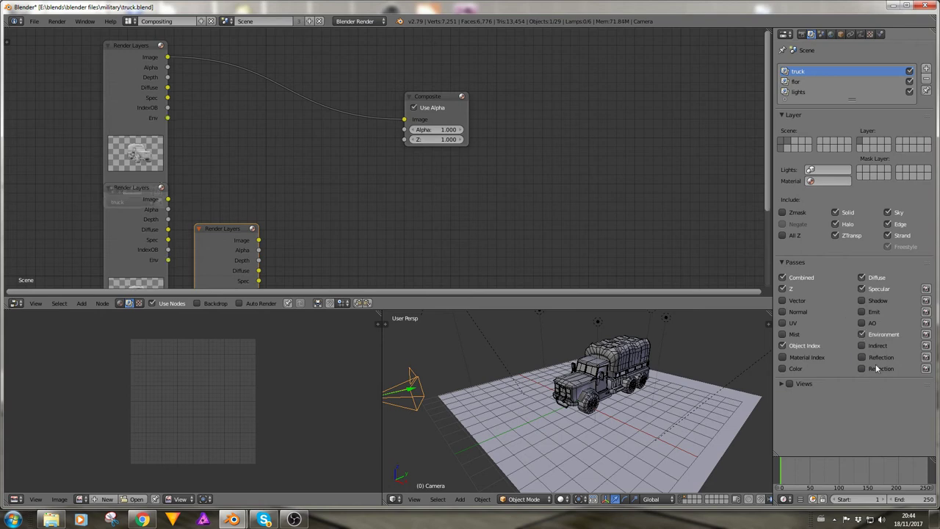
left_click(782, 369)
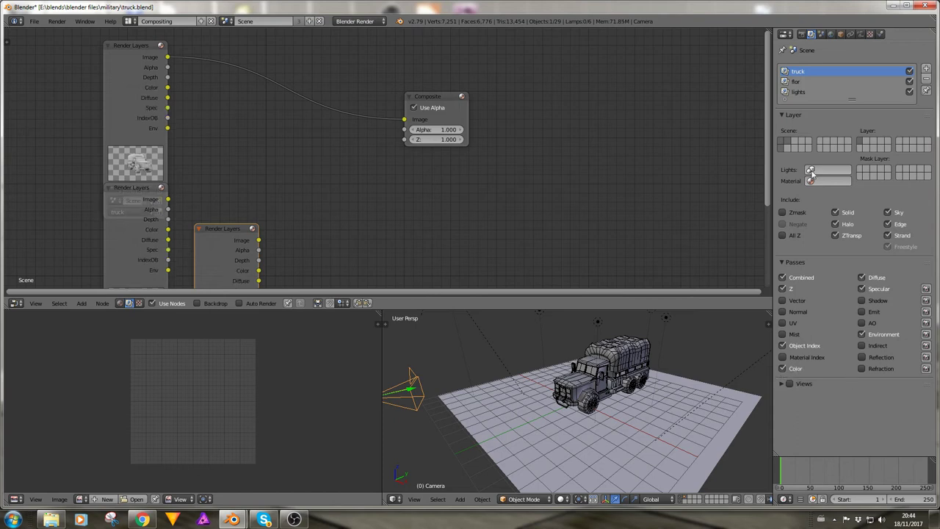
Enable UV, Object Index, Diffuse, Specular, Environment and Indirect passes for the flor layer
left_click(799, 83)
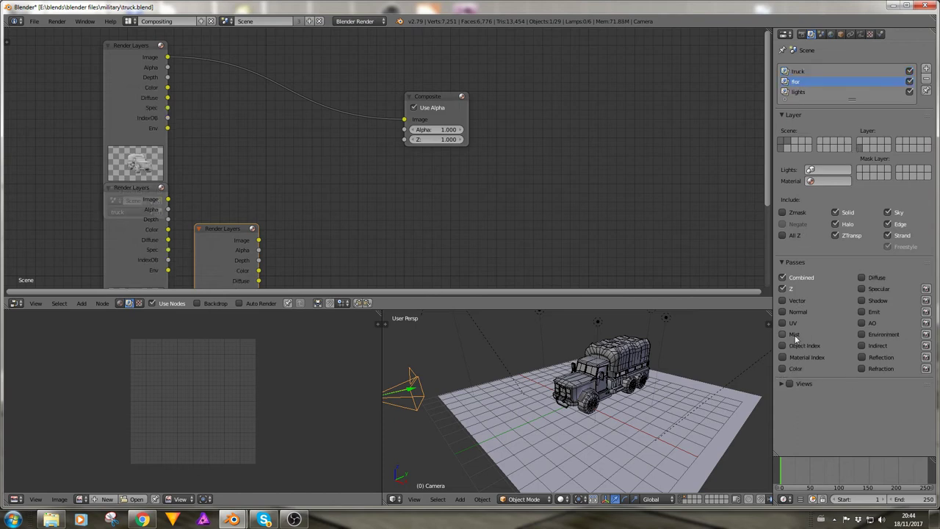
left_click(783, 324)
left_click(783, 345)
left_click(861, 278)
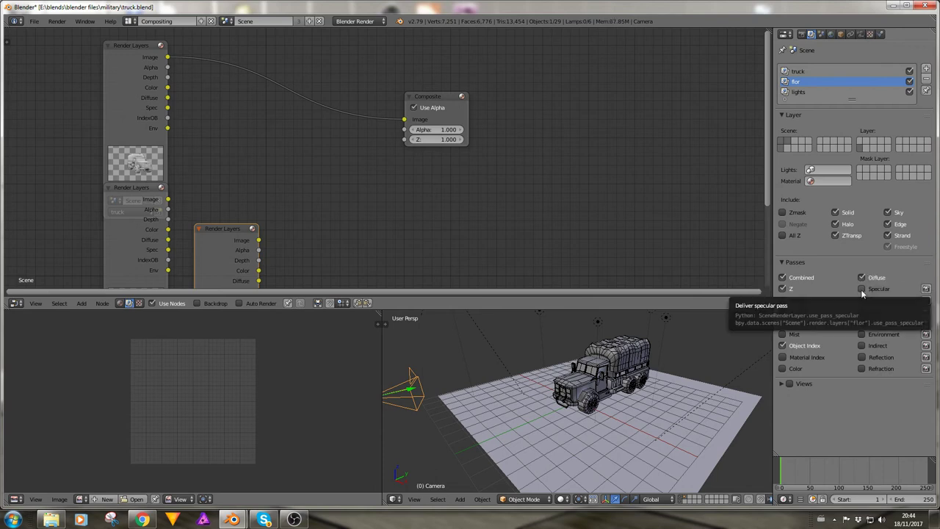
left_click(863, 290)
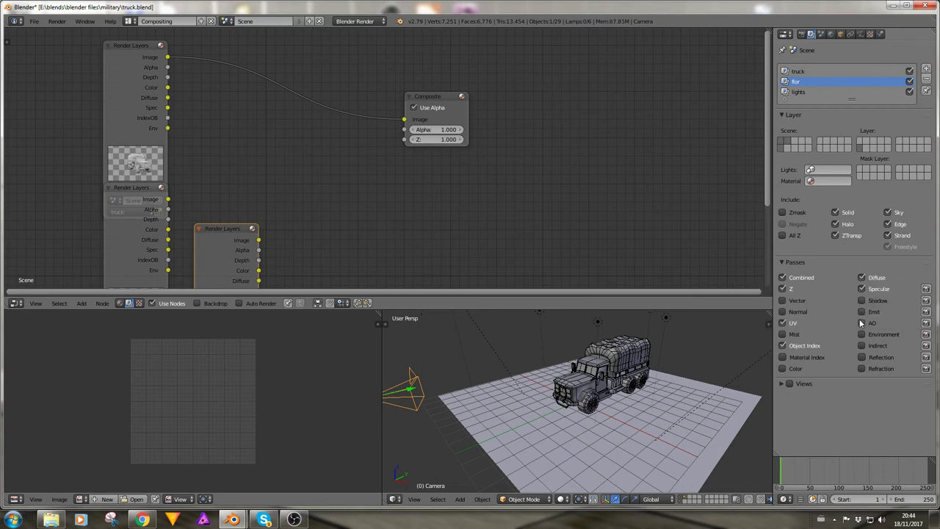
left_click(862, 335)
left_click(862, 346)
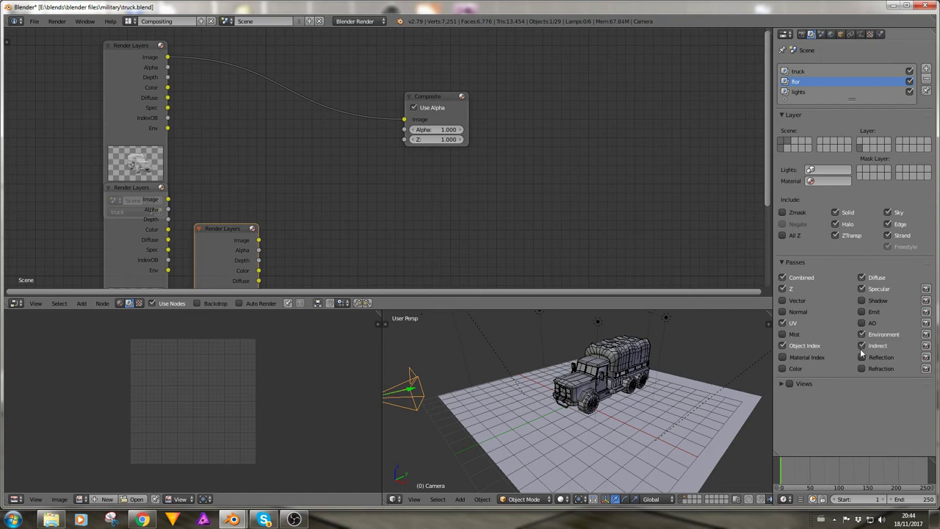
Enable Emit, Environment, Indirect, Reflection and Color passes for lights, then reselect flor
left_click(797, 93)
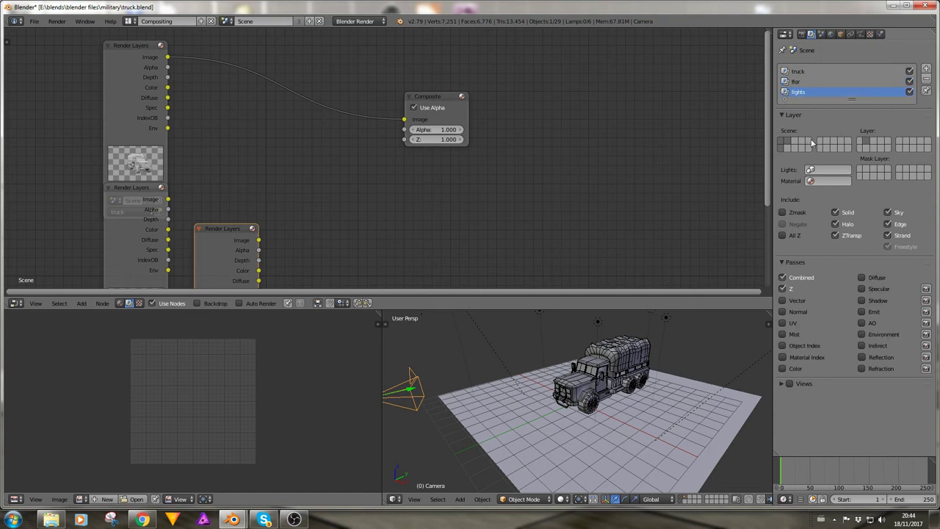
left_click(862, 335)
left_click(862, 346)
left_click(862, 312)
left_click(862, 357)
left_click(783, 368)
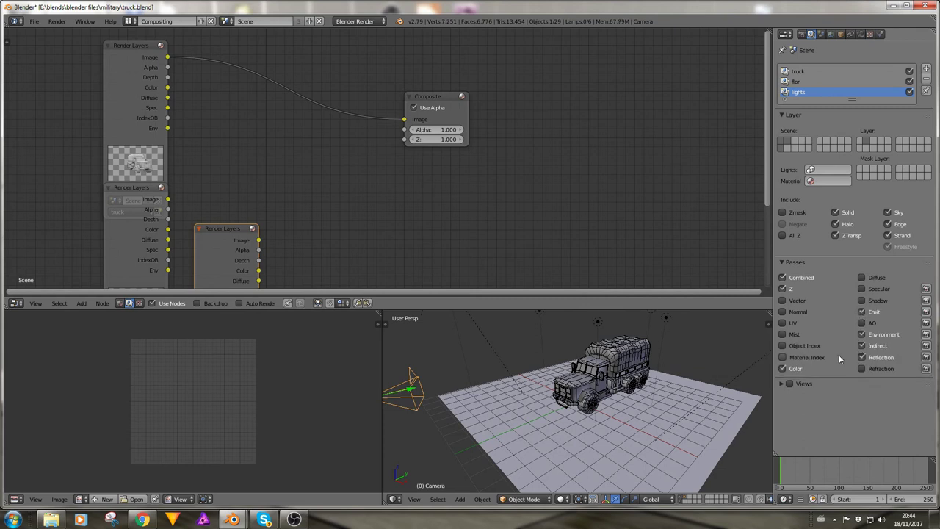
left_click(799, 82)
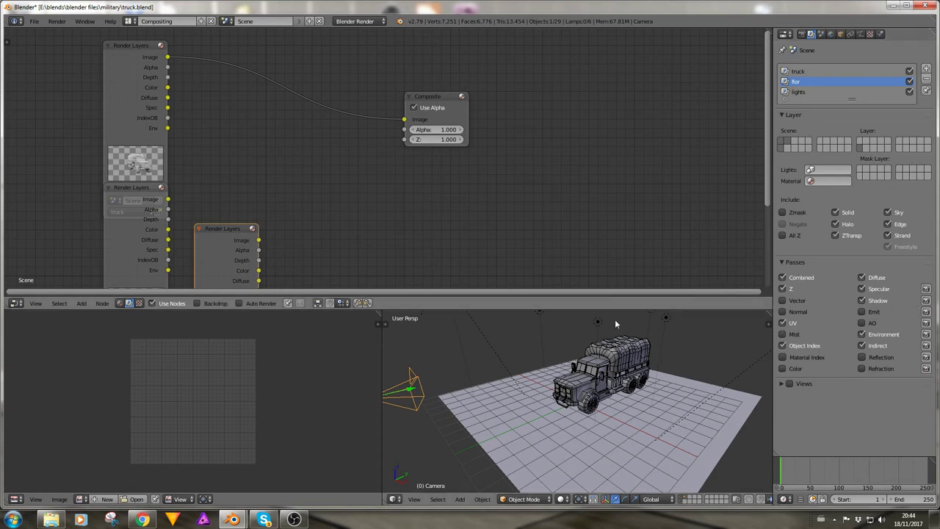
Set the middle Render Layers node to flor and the last one to lights
scroll(331, 162, "down", 2)
middle_click_drag(315, 188, 421, 117)
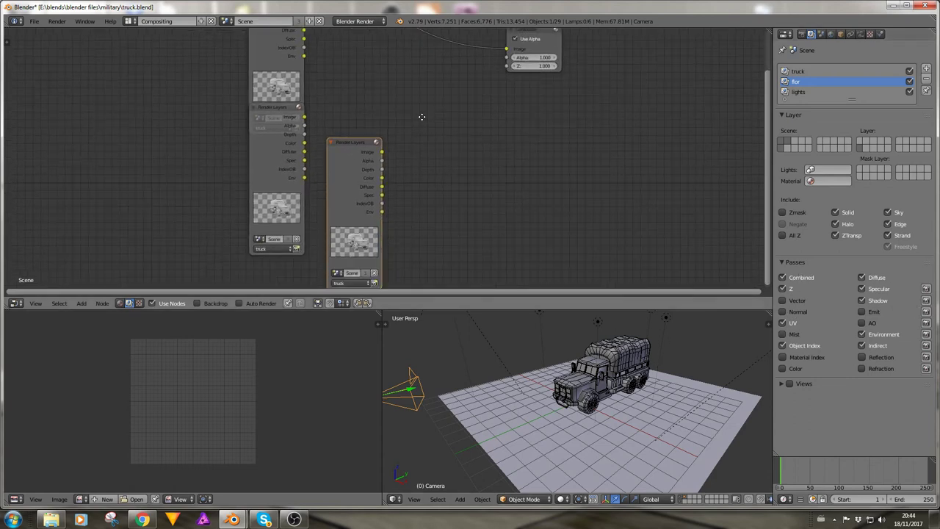
left_click(261, 249)
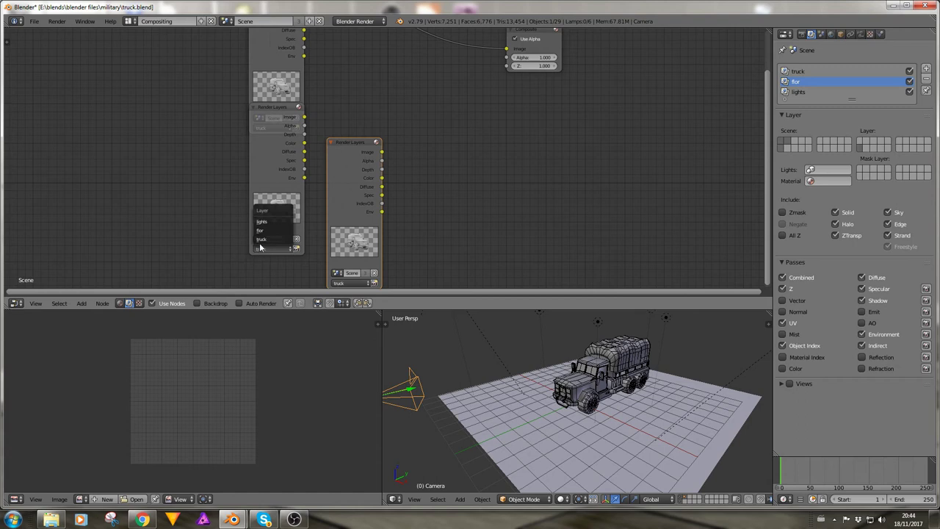
left_click(260, 232)
middle_click_drag(414, 236, 417, 170)
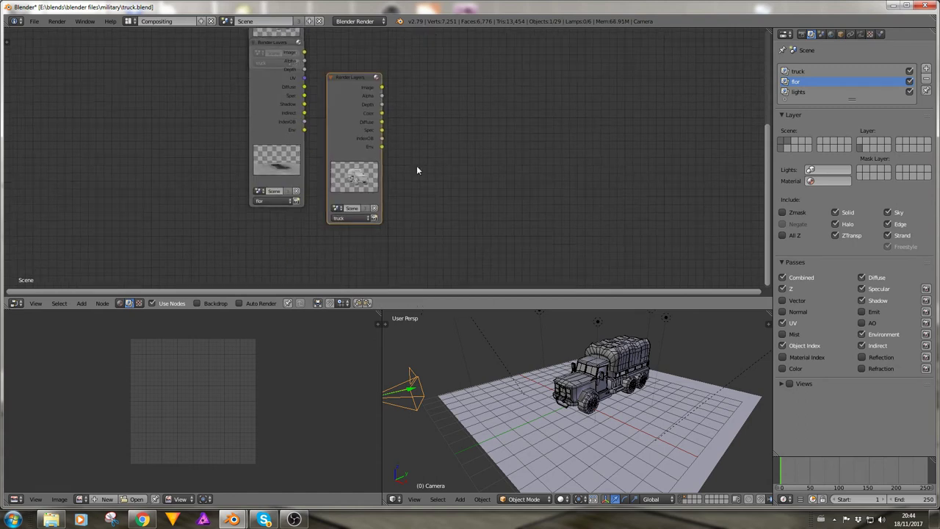
left_click(352, 218)
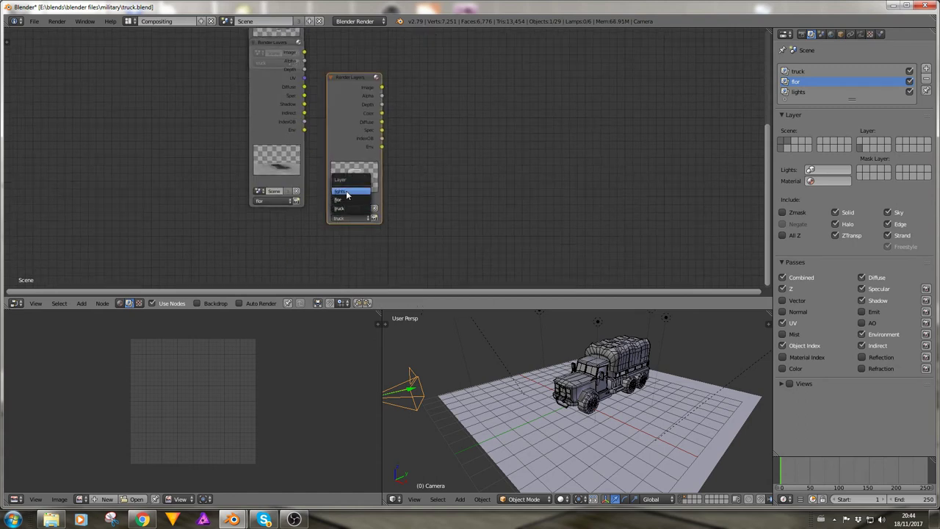
left_click(349, 193)
middle_click_drag(434, 145, 315, 241)
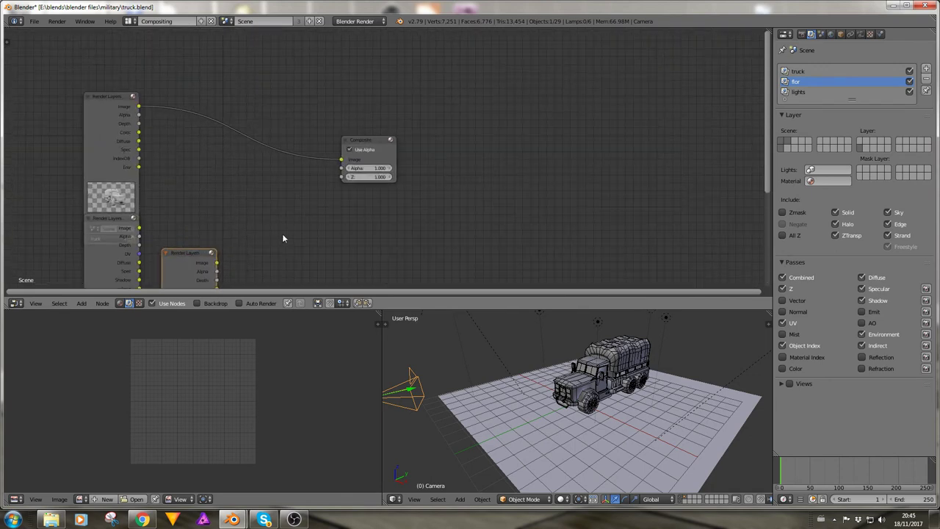
Insert an Alpha Over node before Composite, feeding it the second render layer's image
key("shift+a")
mouse_move(286, 245)
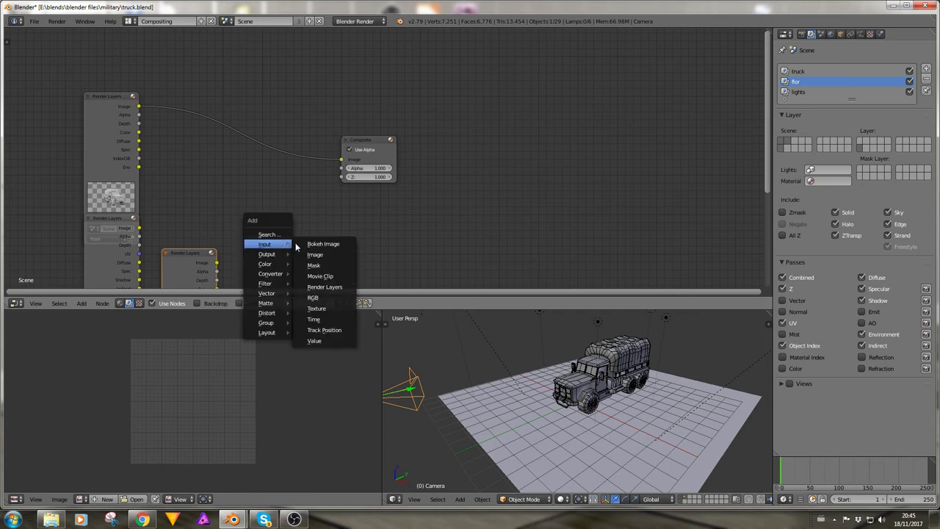
mouse_move(276, 266)
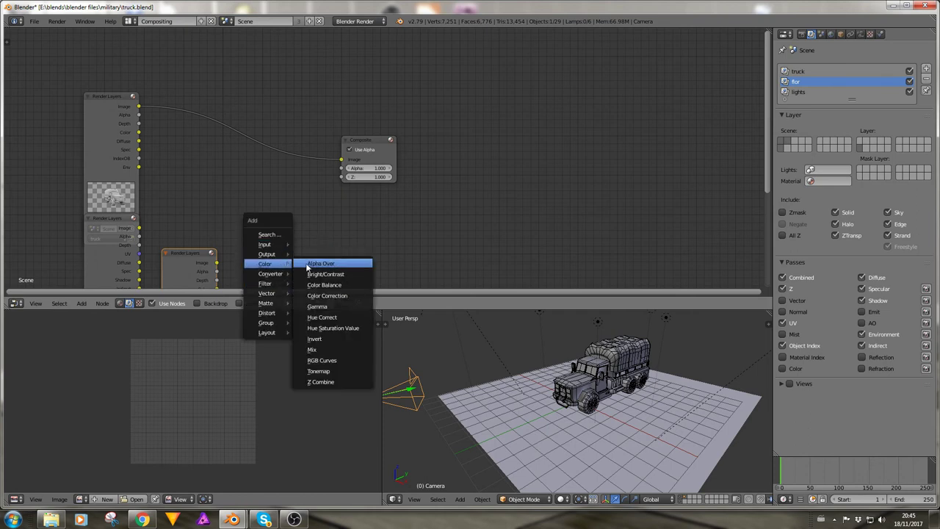
left_click(334, 263)
left_click(225, 122)
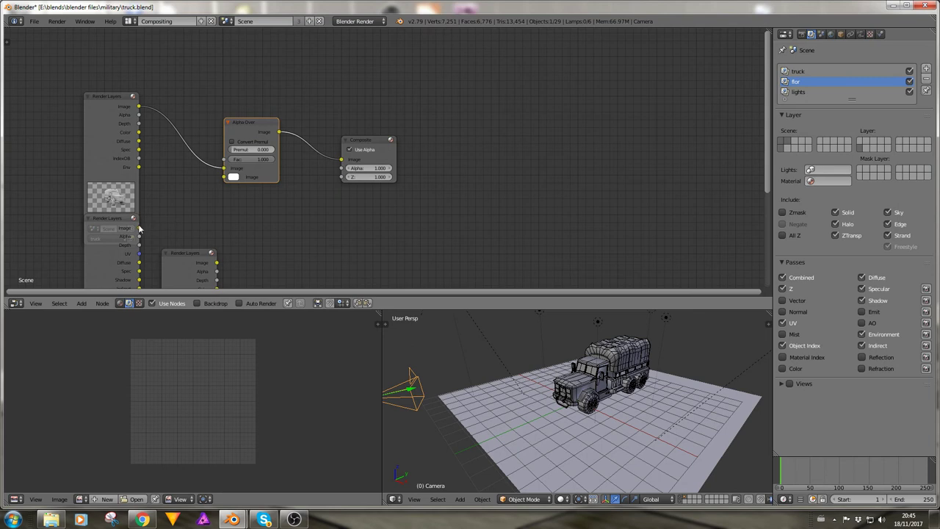
left_click_drag(139, 228, 224, 177)
left_click(309, 232, "ctrl+shift")
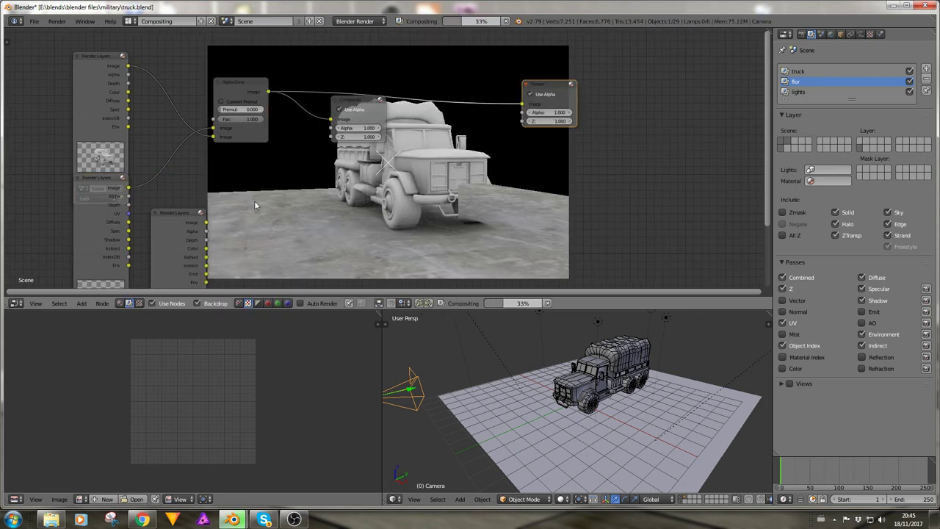
Add a Mix node and drop it onto the link feeding the Viewer
middle_click_drag(270, 265, 284, 174)
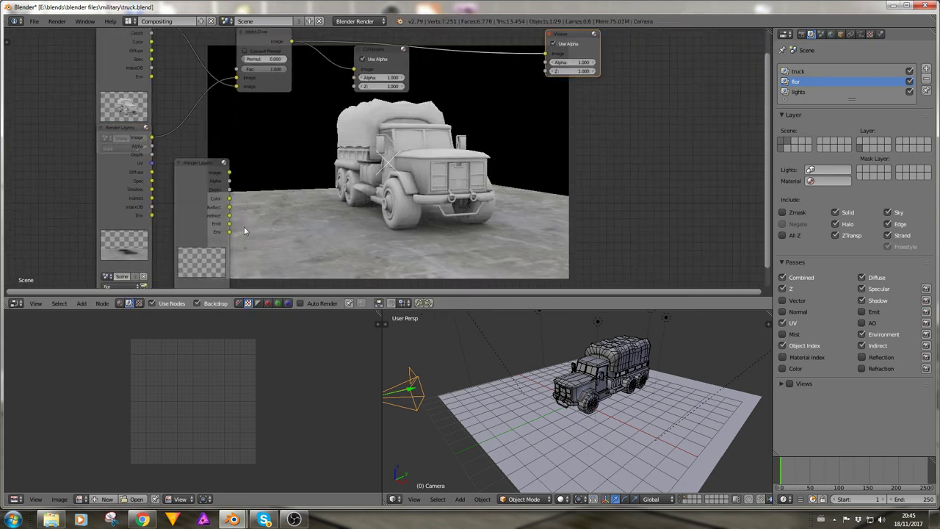
scroll(314, 199, "down", 1)
middle_click_drag(306, 210, 258, 228)
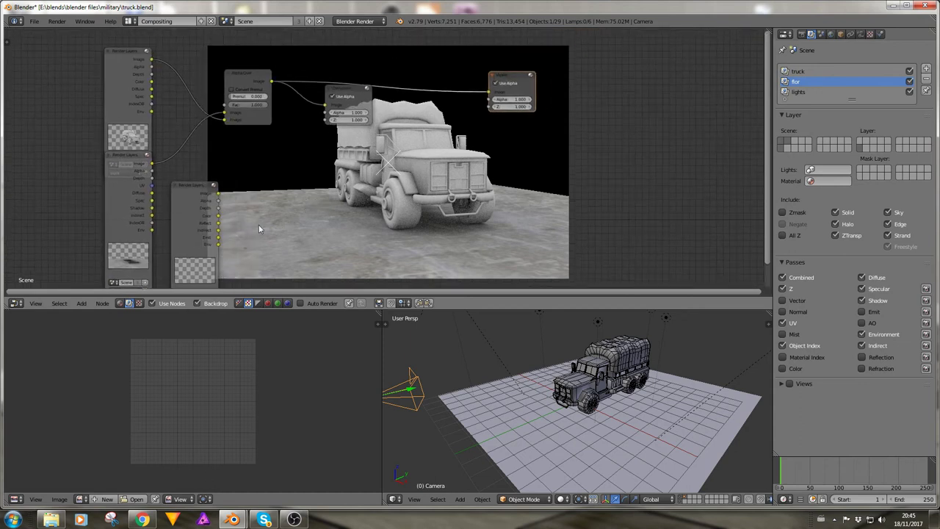
key("shift+a")
mouse_move(227, 219)
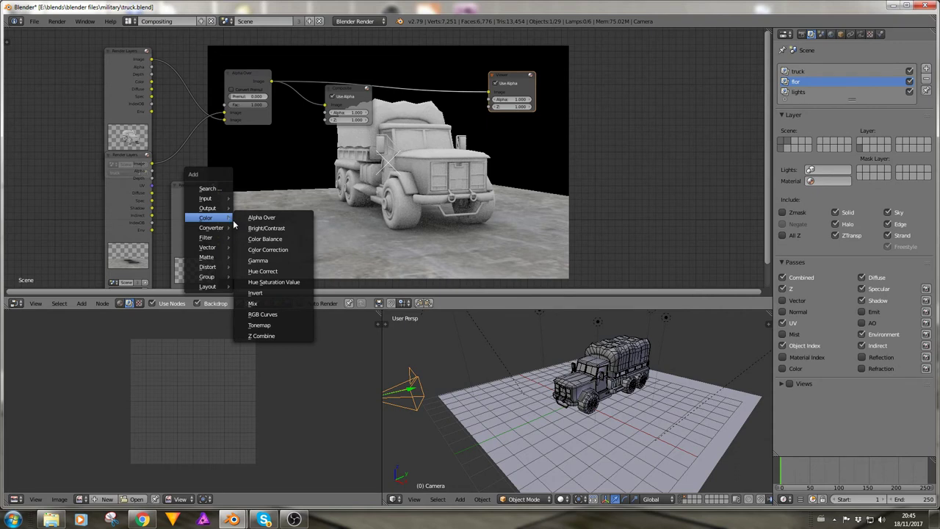
left_click(255, 304)
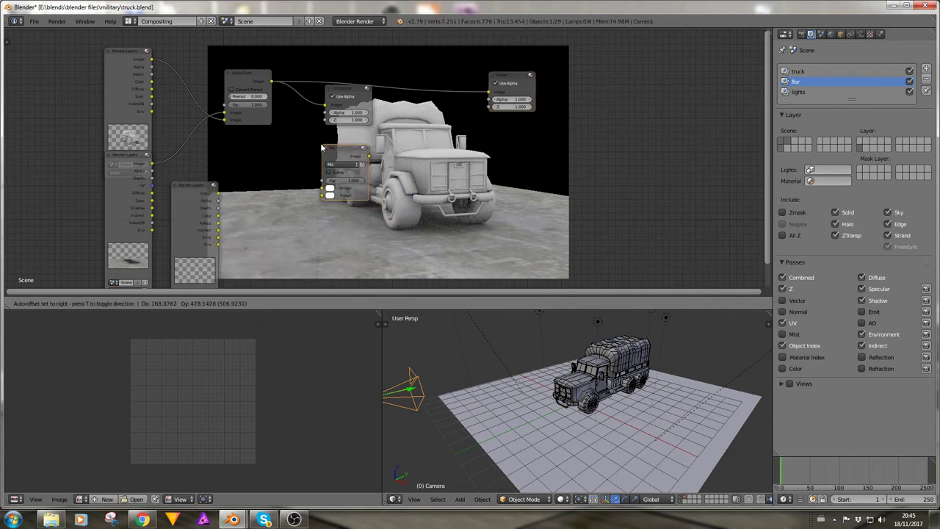
left_click(398, 88)
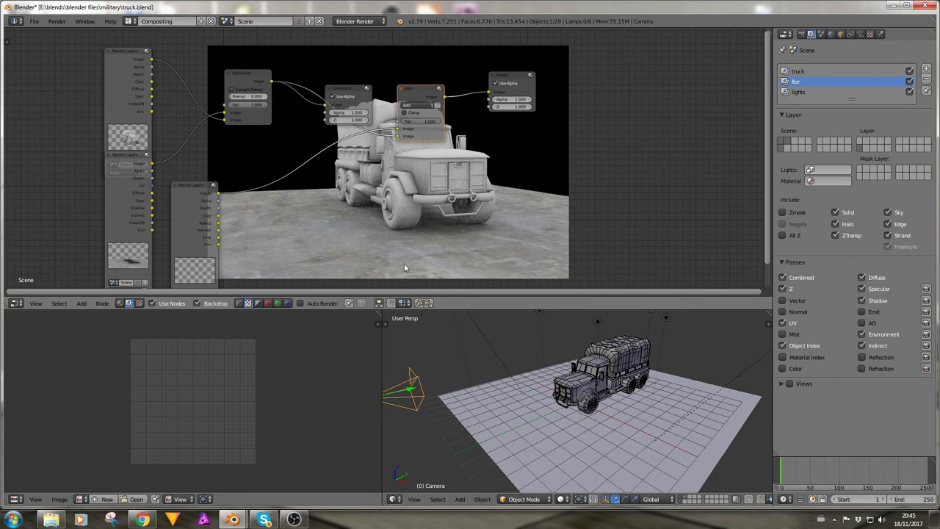
Switch the output to RGBA and render the truck scene at 738×476
left_click(802, 34)
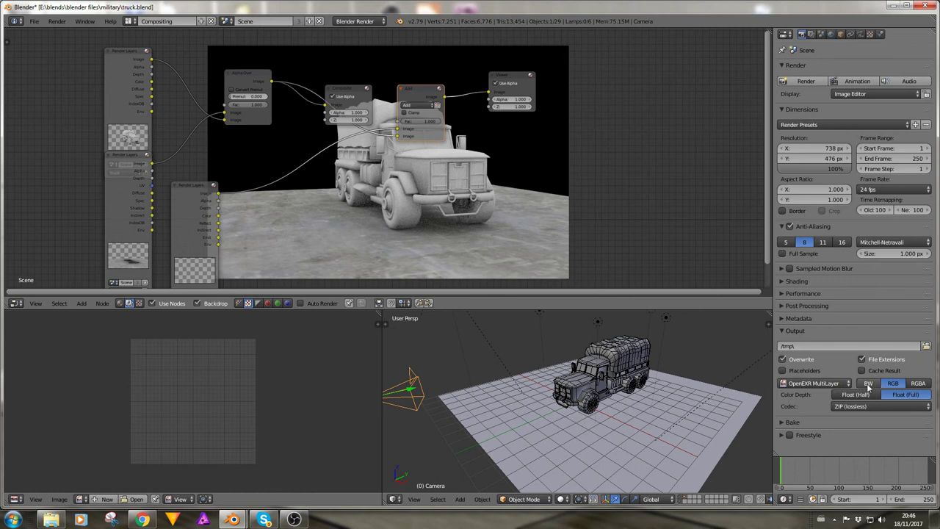
left_click(917, 385)
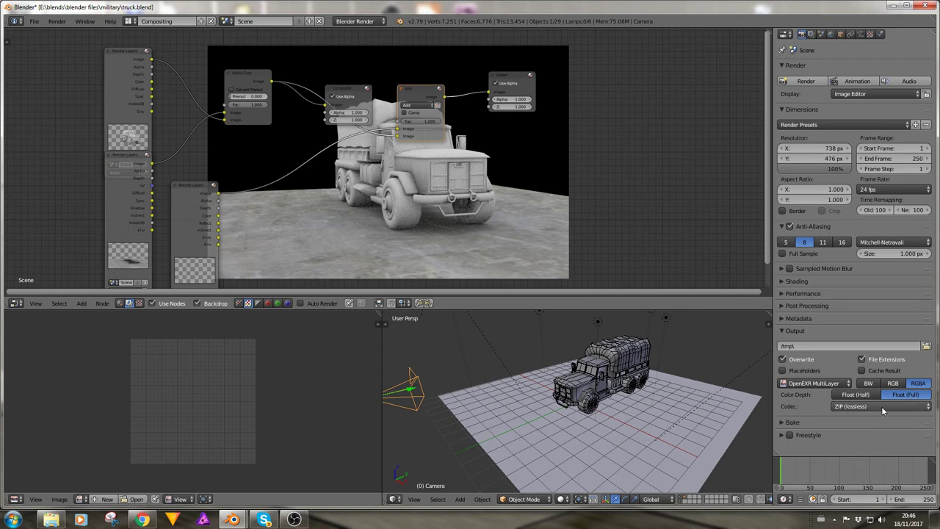
left_click(807, 83)
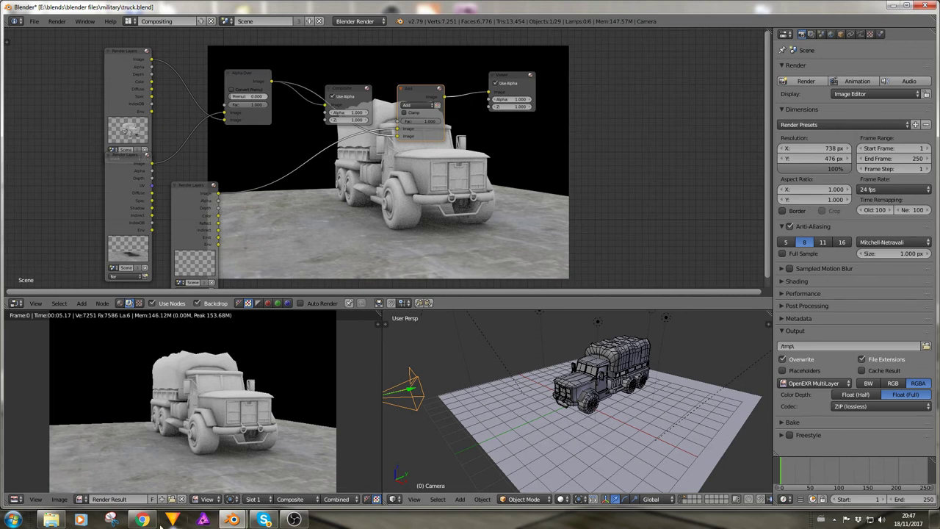
In the other Blender window, undo to remove the old image nodes
left_click(202, 479)
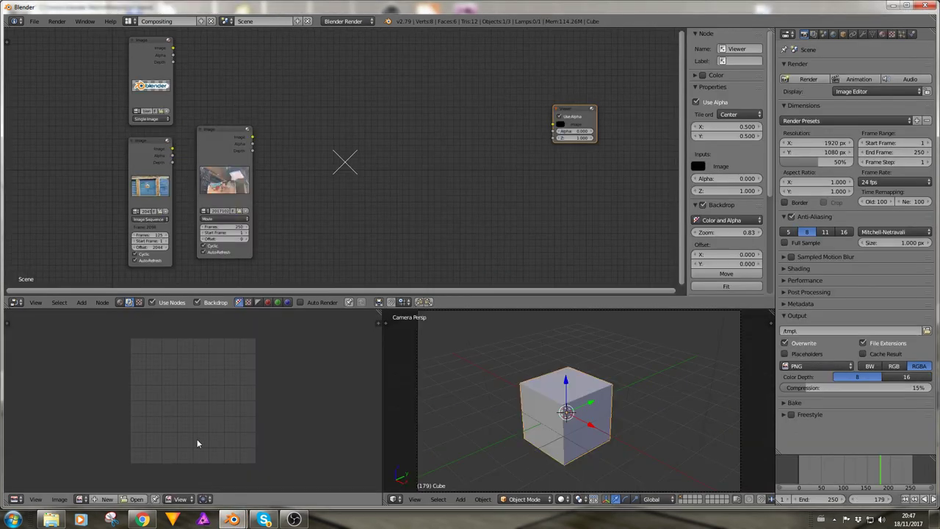
scroll(419, 177, "up", 2)
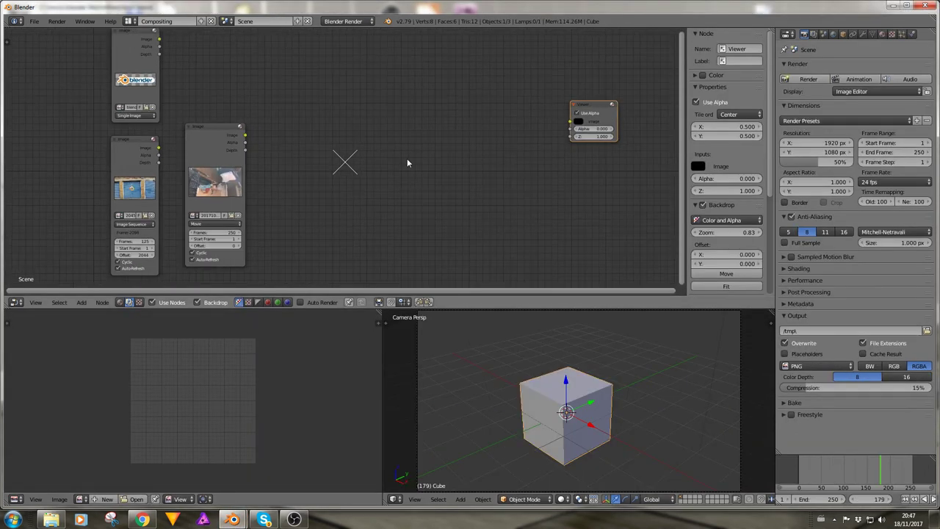
middle_click_drag(407, 161, 441, 164)
left_click_drag(170, 63, 99, 68)
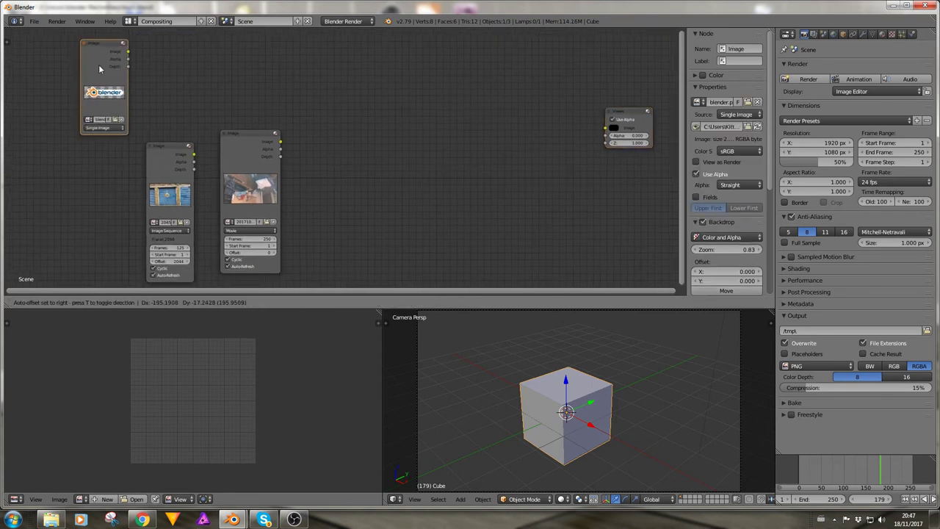
key("ctrl+z")
key("ctrl+z")
key("ctrl+z")
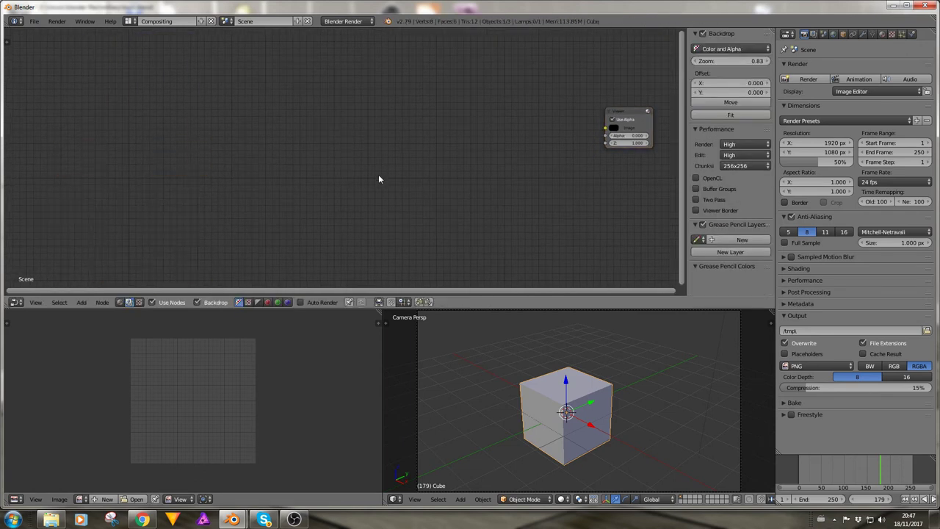
Add a new Image input node and connect its output to the Viewer
key("shift+a")
mouse_move(380, 177)
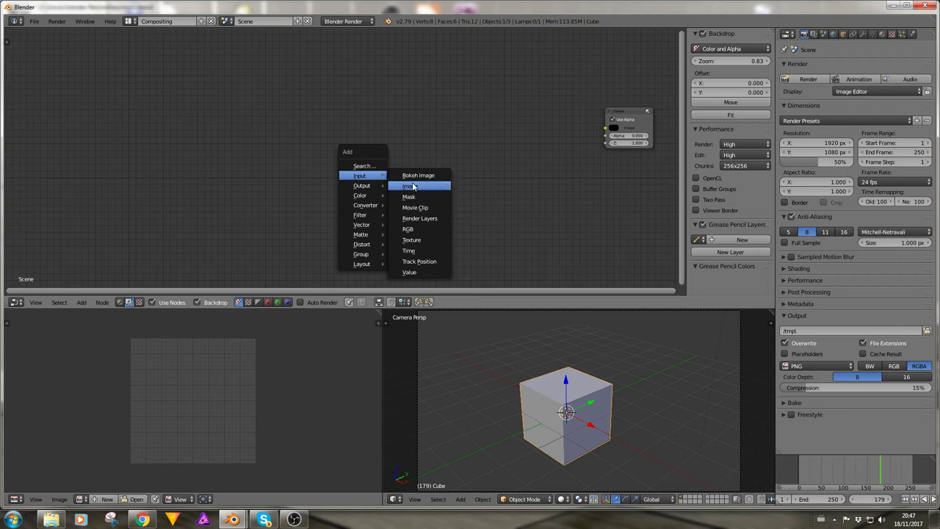
left_click(410, 185)
left_click(280, 122)
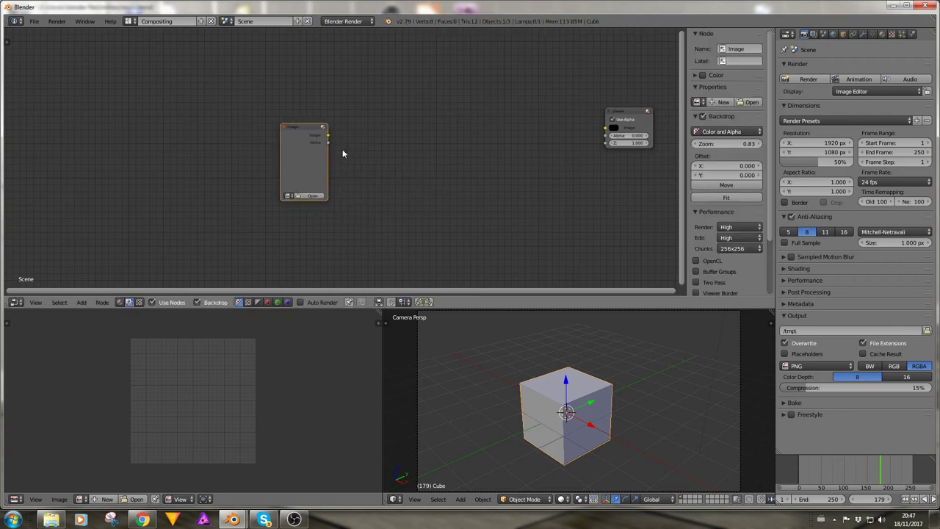
left_click(306, 147, "ctrl+shift")
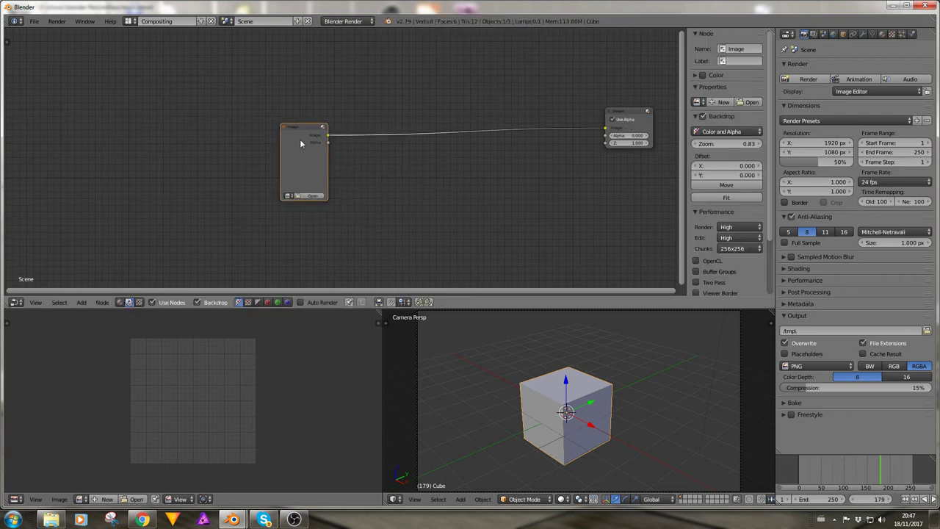
Load test.exr from C:\tmp into the Image node
left_click(307, 196)
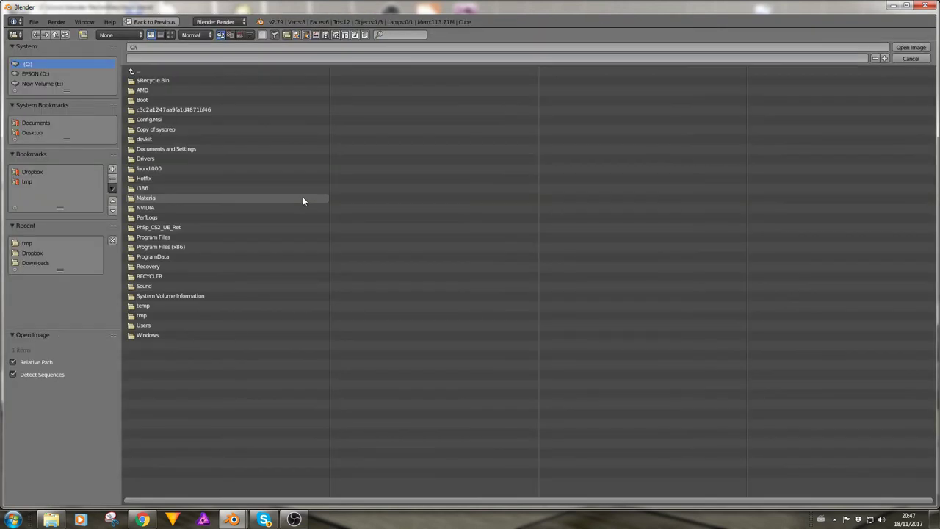
left_click(28, 182)
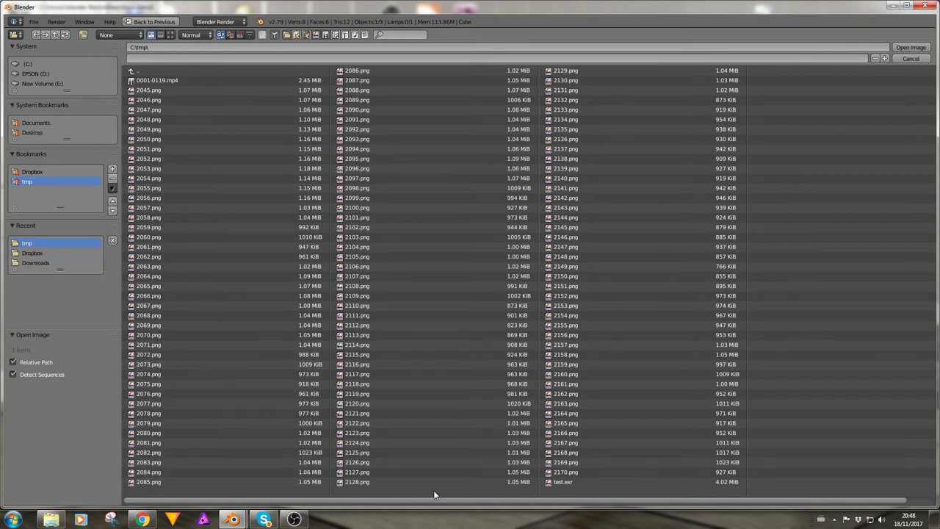
left_click(605, 483)
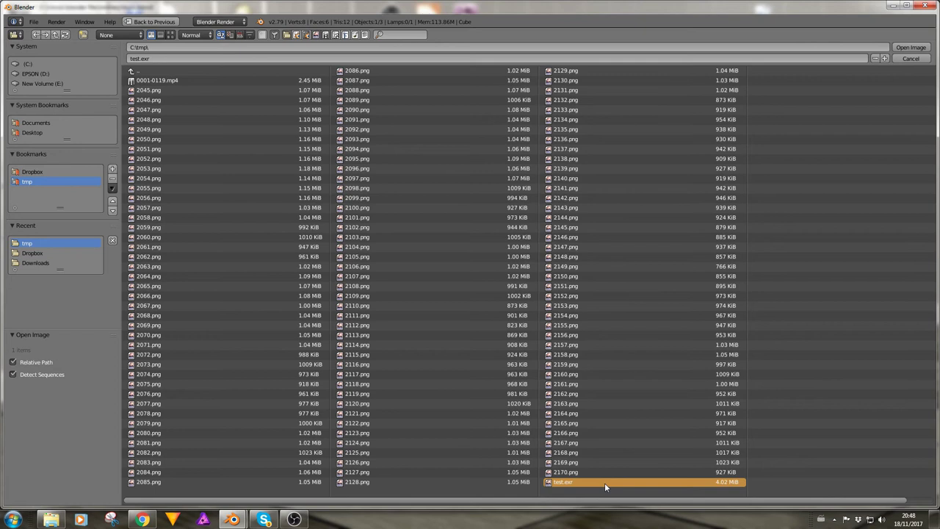
left_click(911, 48)
middle_click_drag(391, 166, 337, 153)
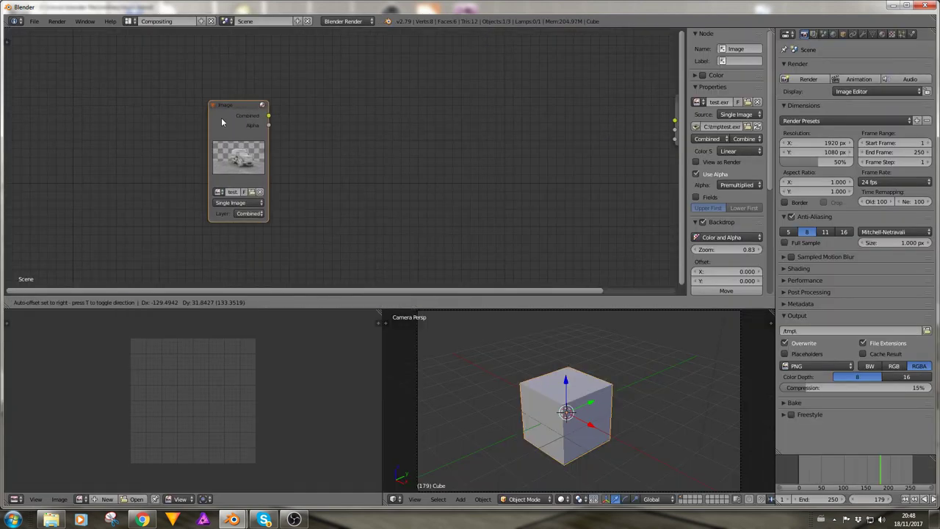
scroll(186, 158, "up", 2)
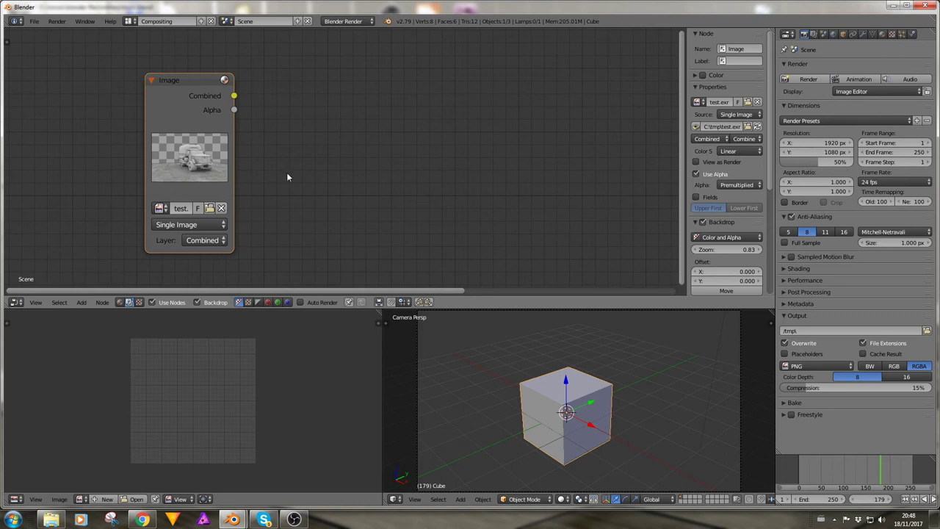
middle_click_drag(283, 193, 231, 176)
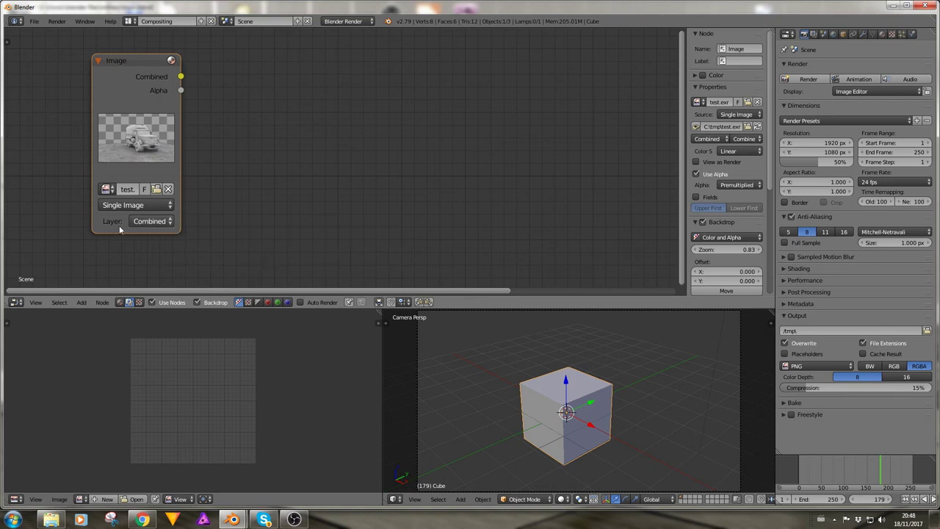
left_click(142, 222)
mouse_move(243, 521)
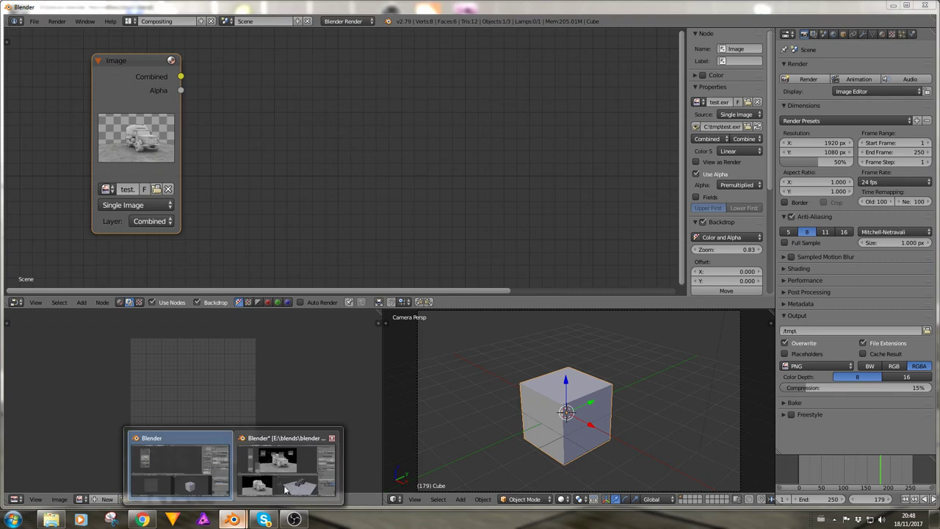
left_click(281, 474)
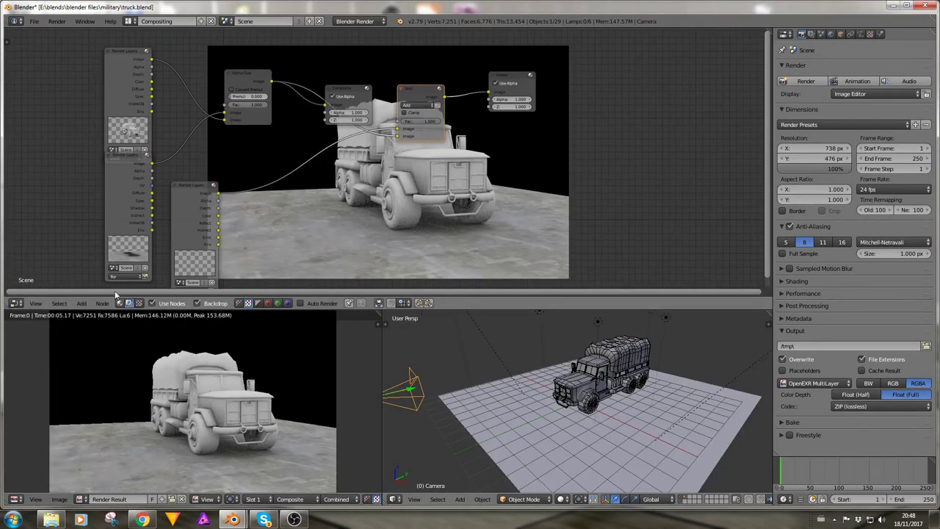
left_click(811, 34)
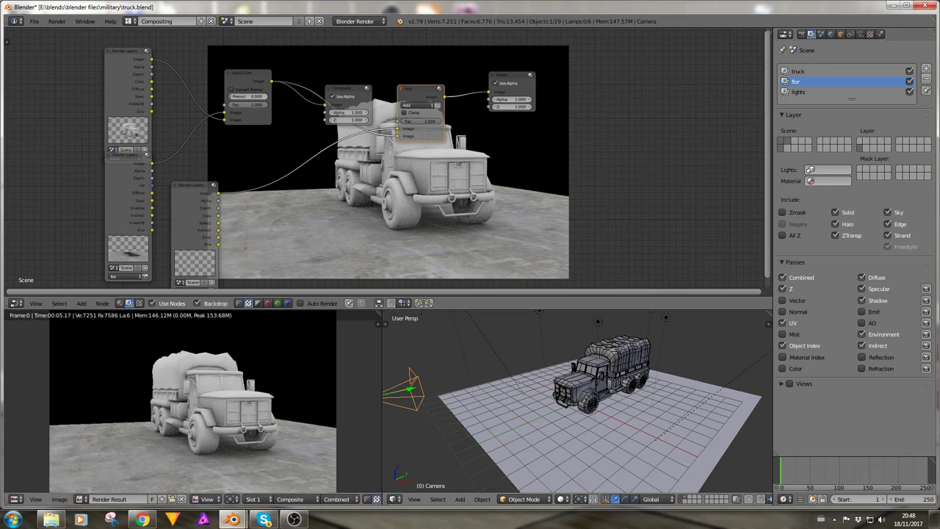
mouse_move(241, 522)
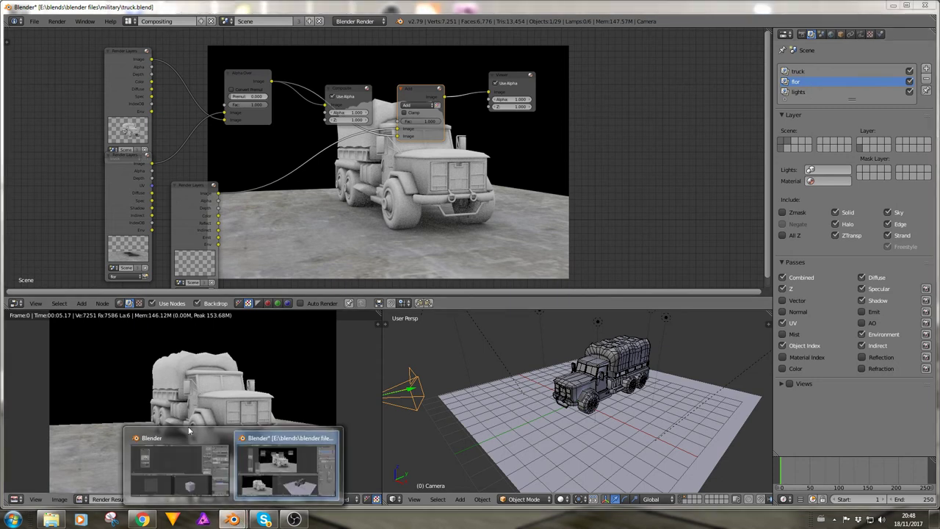
left_click(174, 445)
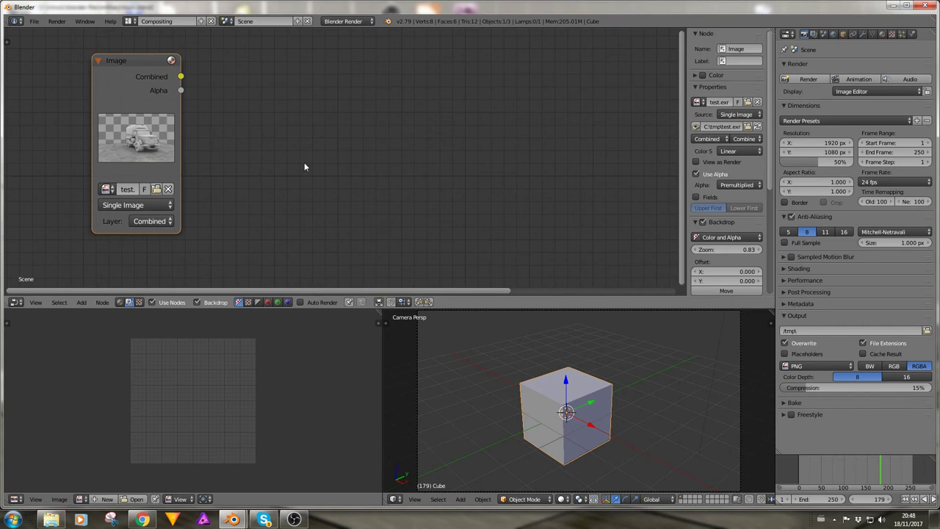
scroll(200, 116, "down", 3)
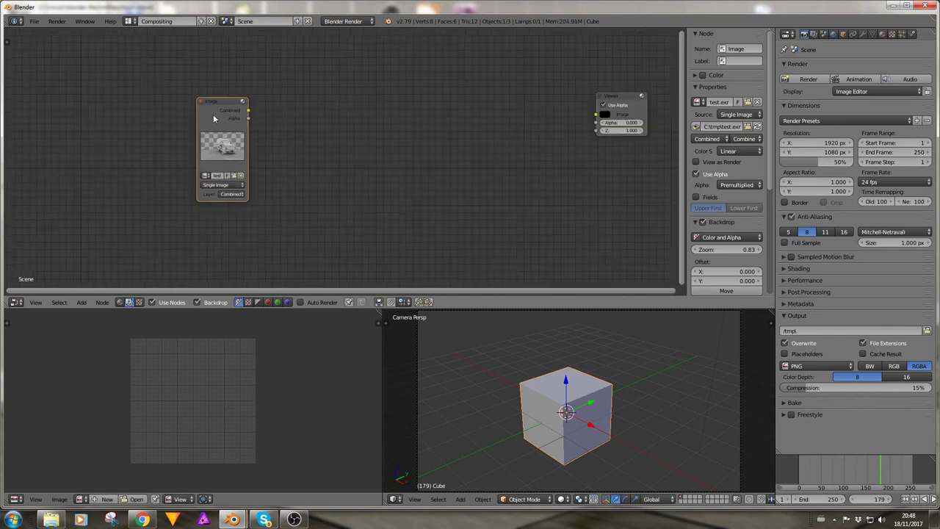
Duplicate the test.exr Image node twice, placing copies below and at top left
left_click_drag(213, 115, 214, 114)
key("shift+d")
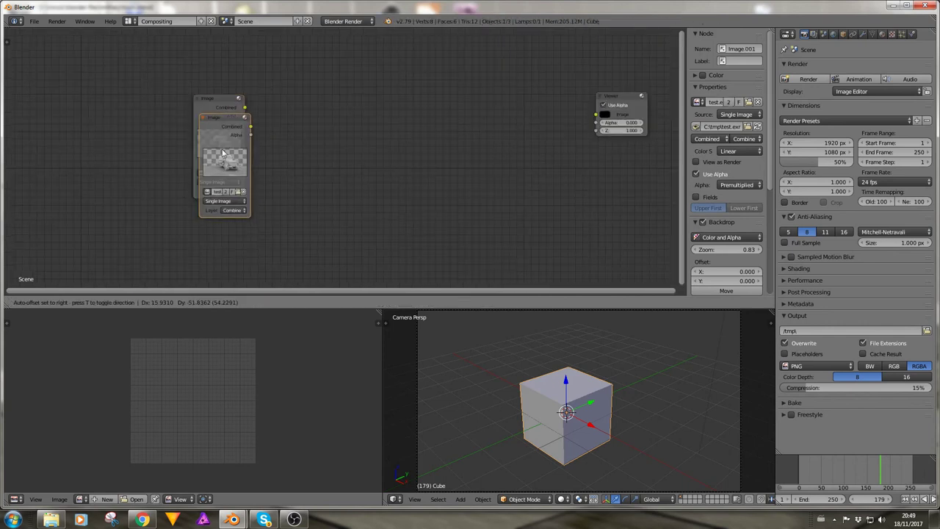
left_click(212, 217)
key("shift+d")
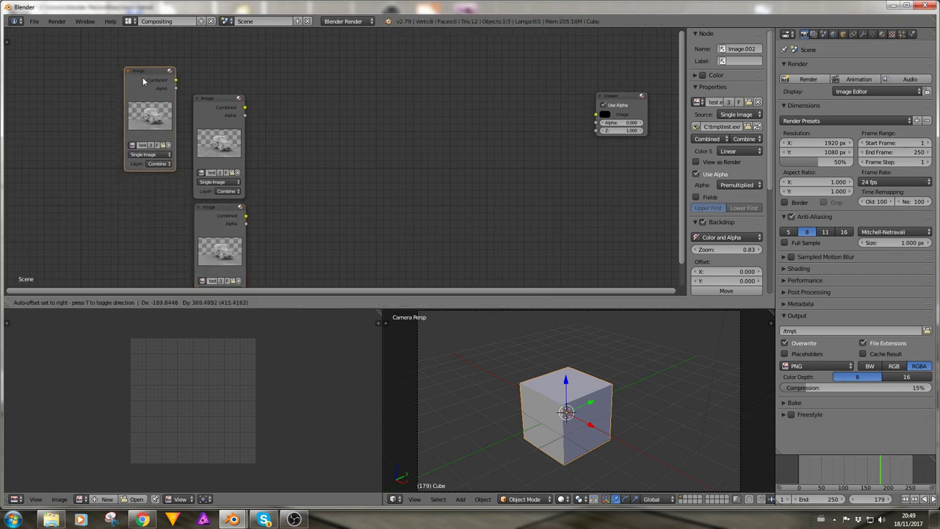
left_click(146, 66)
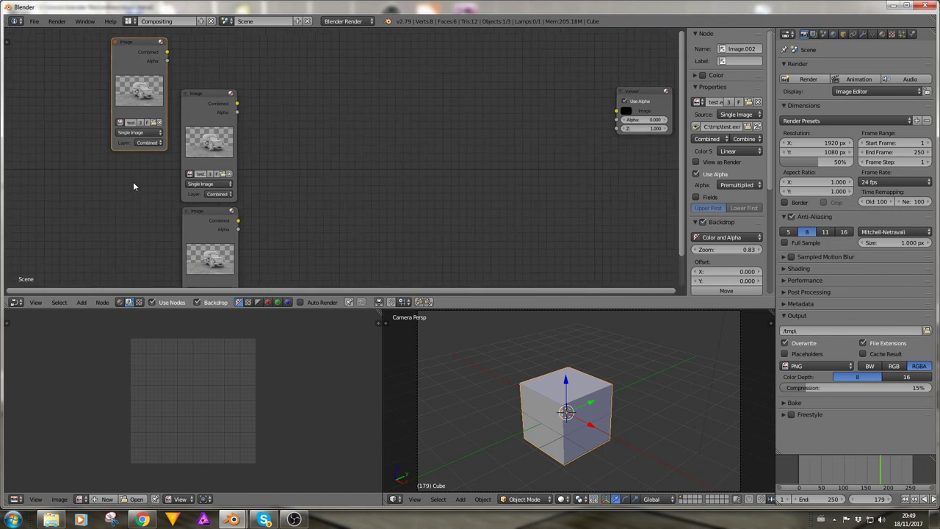
Set the top Image node's layer to truck and the middle one's to flor
scroll(133, 181, "up", 2)
left_click(99, 139)
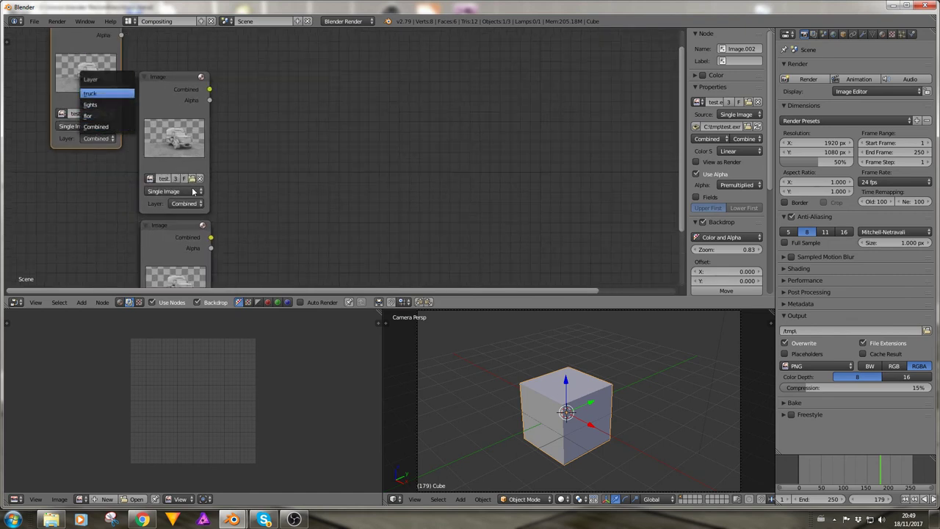
left_click(100, 96)
left_click(185, 204)
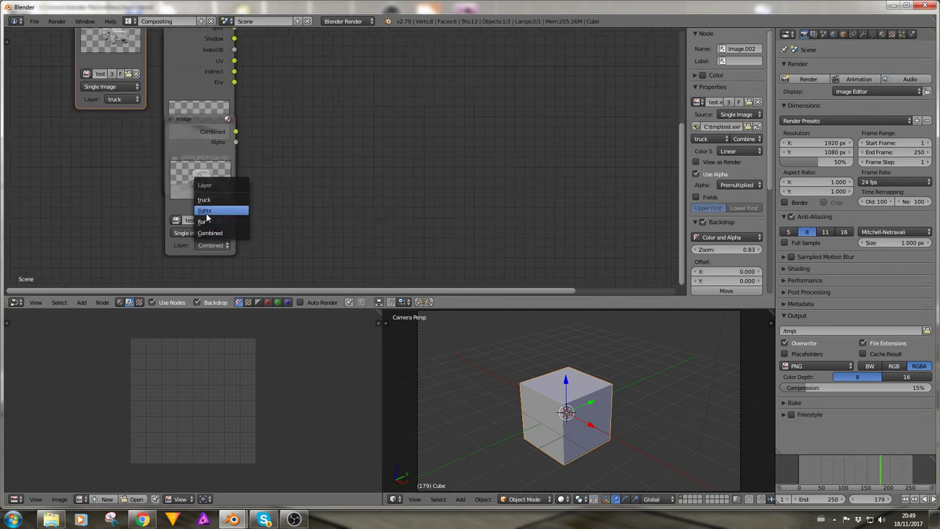
left_click(206, 221)
middle_click_drag(331, 120, 378, 162)
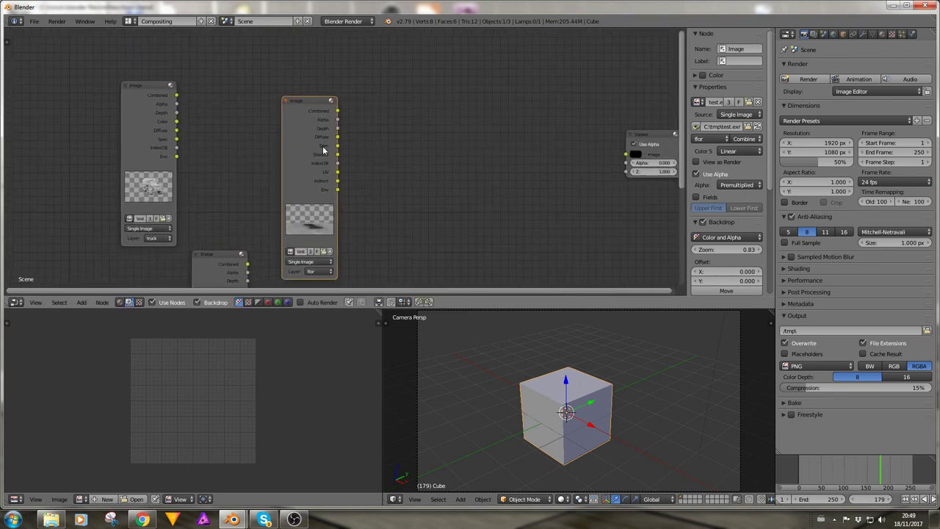
middle_click_drag(236, 214, 234, 132)
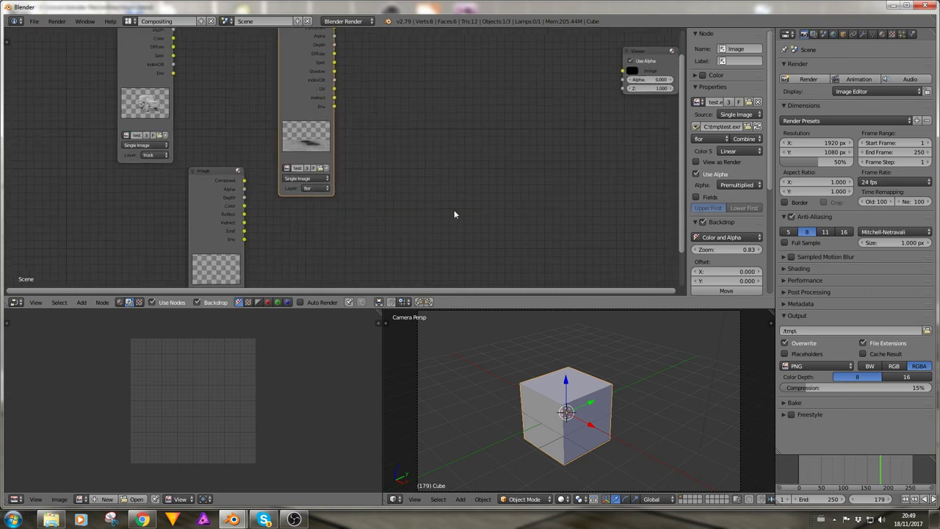
middle_click_drag(472, 158, 458, 192)
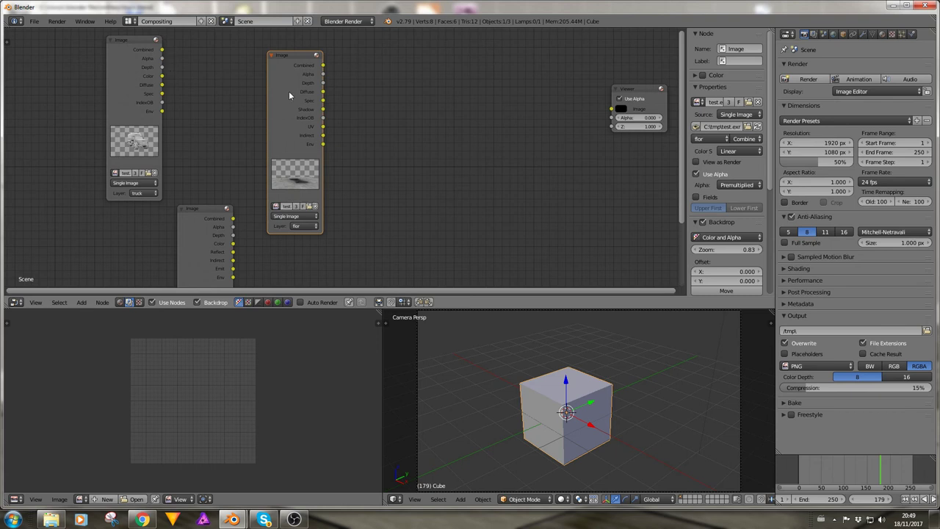
Insert an Alpha Over node before the Viewer with truck layered over flor
key("shift+a")
mouse_move(294, 115)
left_click(353, 115)
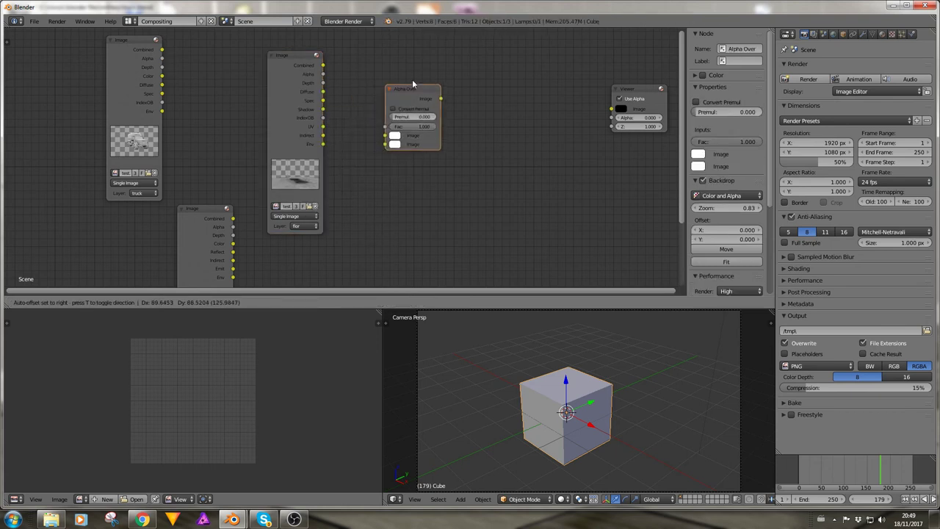
left_click(453, 71)
key("f")
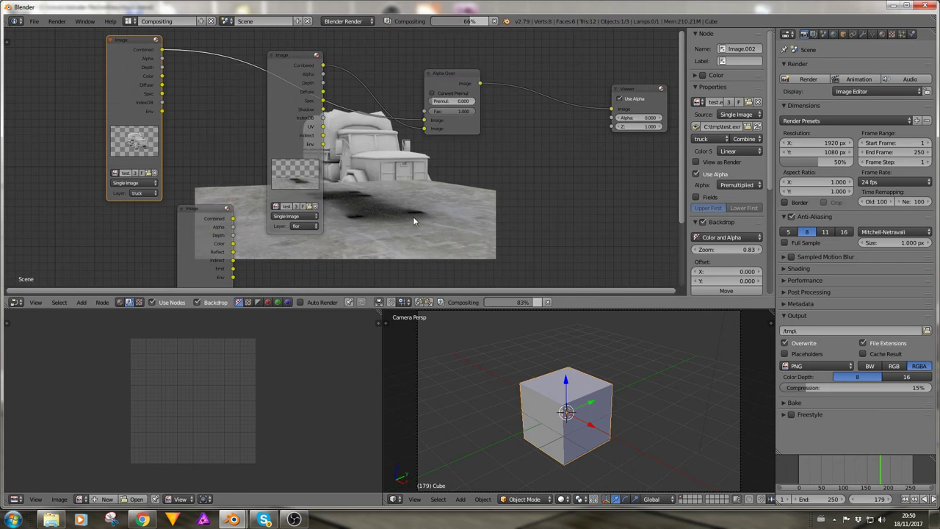
left_click_drag(423, 130, 430, 126)
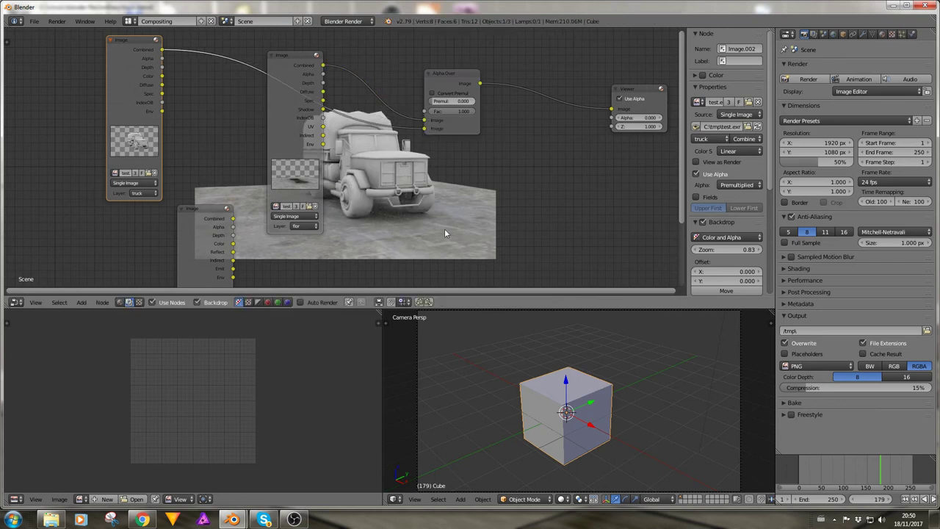
Add a Mix node set to Add before the Viewer, fed by the lights layer's Emit pass
key("shift+a")
mouse_move(445, 232)
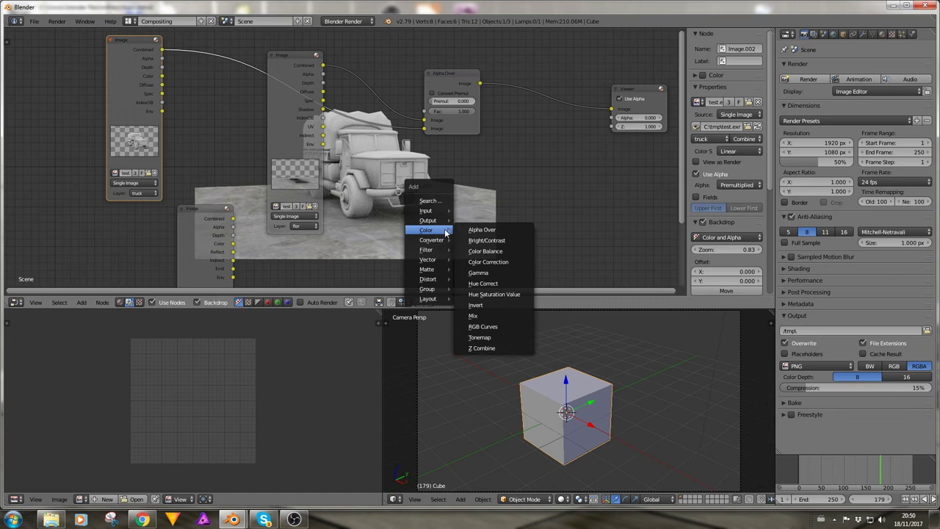
left_click(473, 315)
left_click(521, 96)
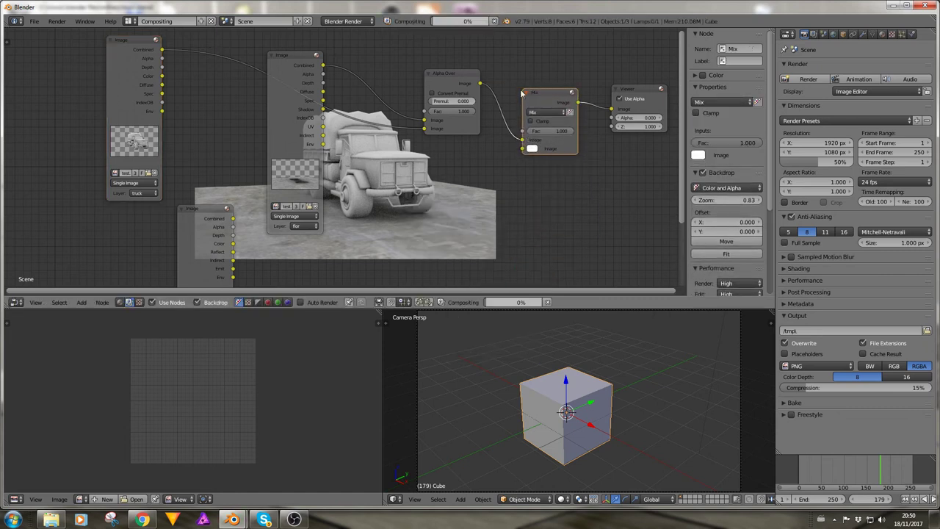
left_click_drag(232, 219, 522, 149)
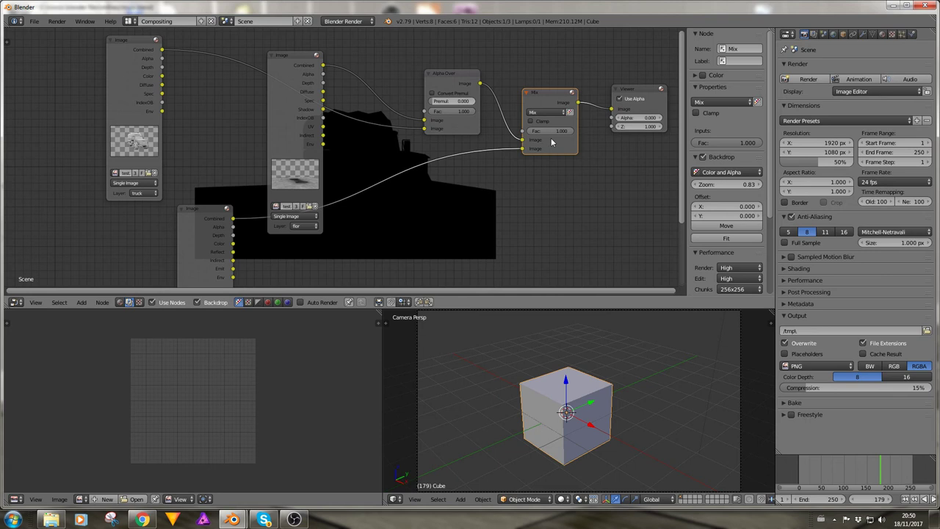
left_click(548, 113)
left_click(551, 125)
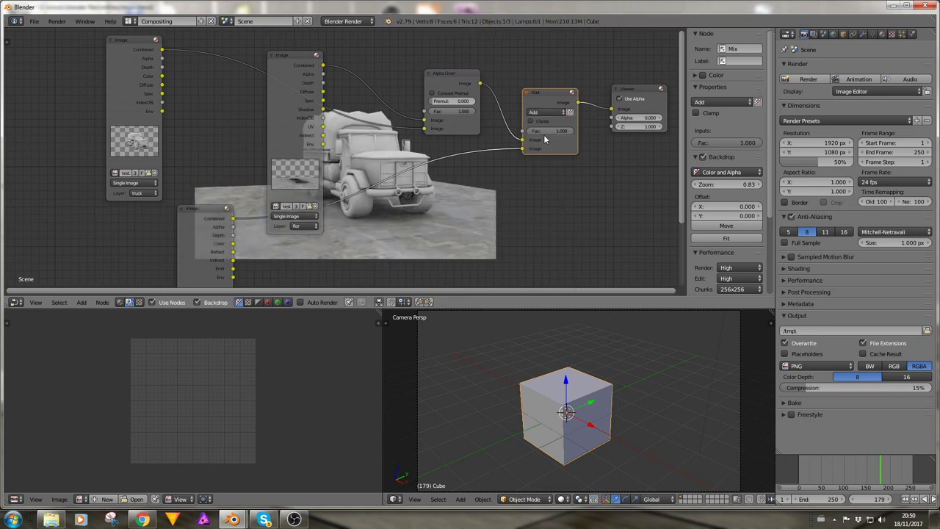
middle_click_drag(450, 239, 449, 158)
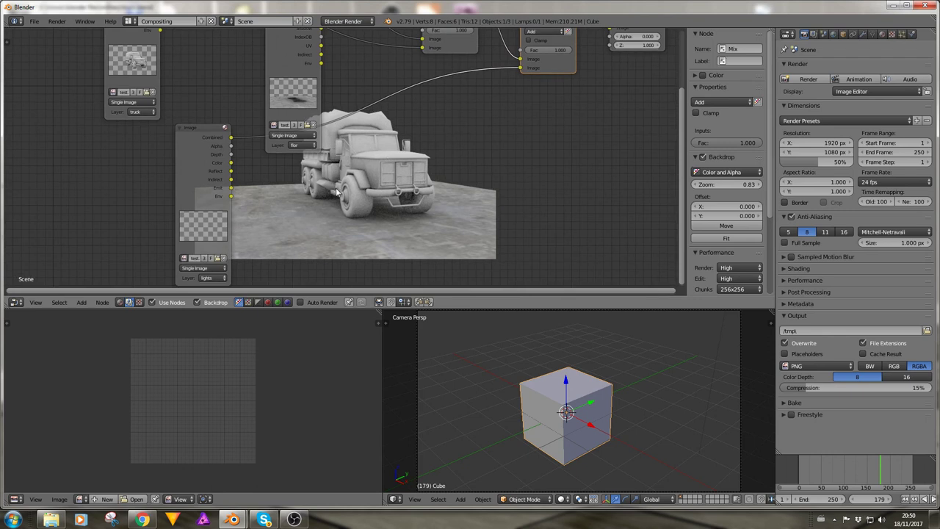
left_click_drag(231, 189, 521, 67)
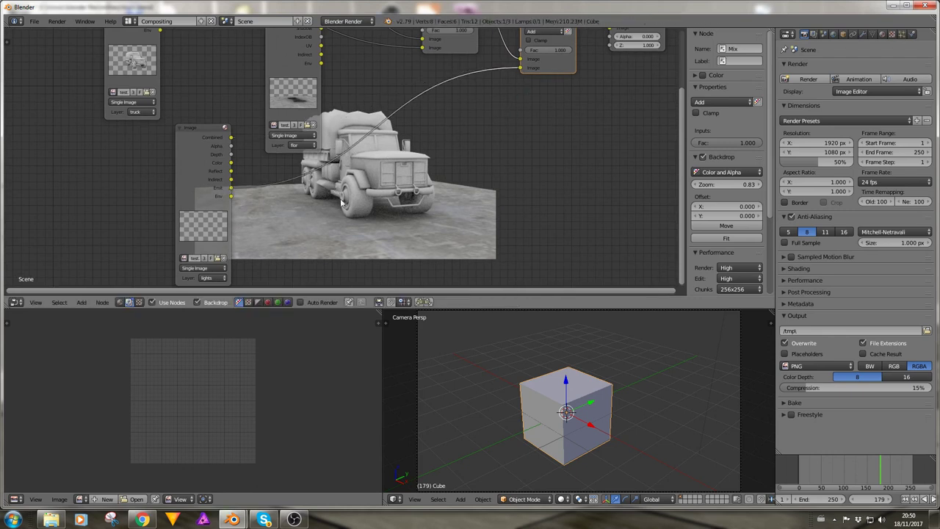
key("shift+a")
mouse_move(345, 201)
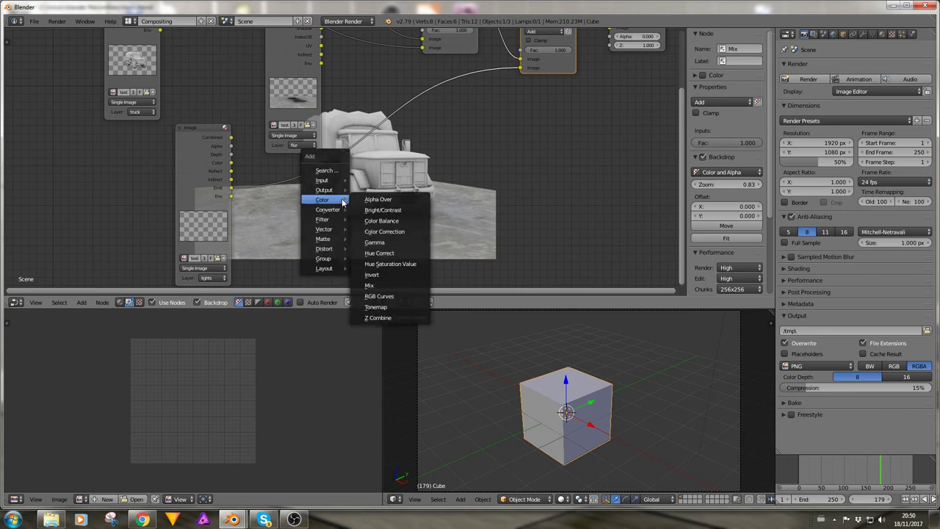
left_click(369, 285)
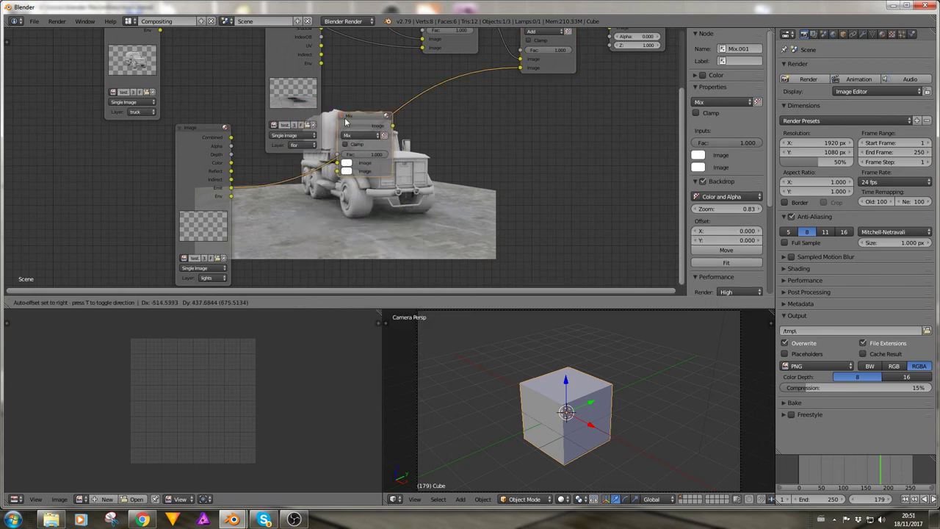
left_click(355, 129)
left_click(368, 144)
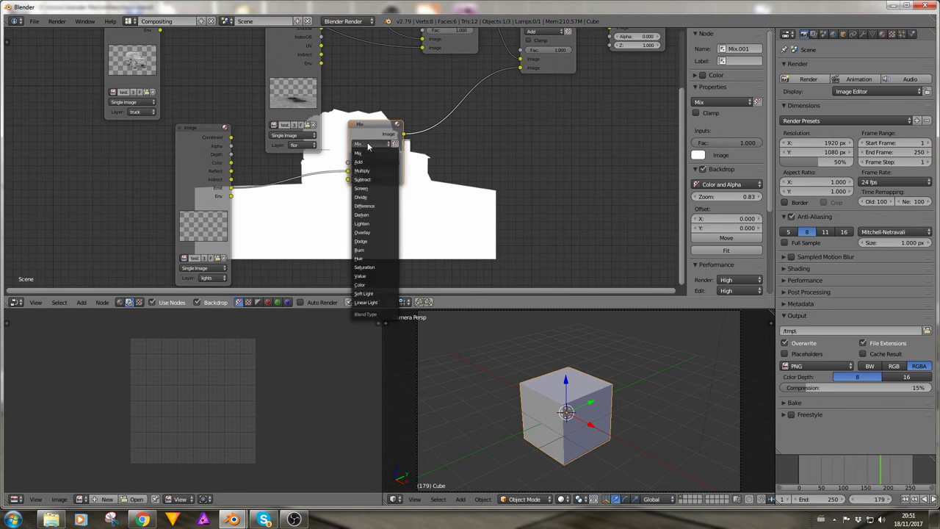
left_click(373, 173)
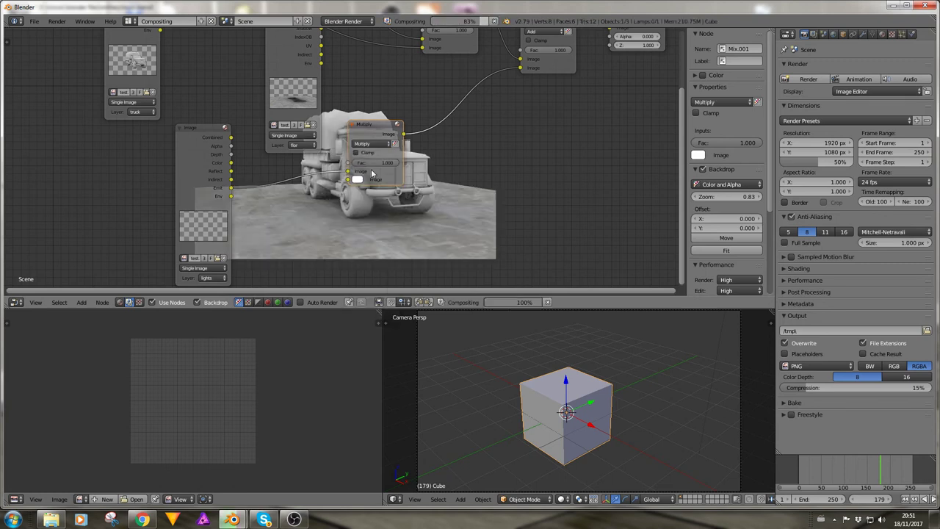
left_click(362, 182)
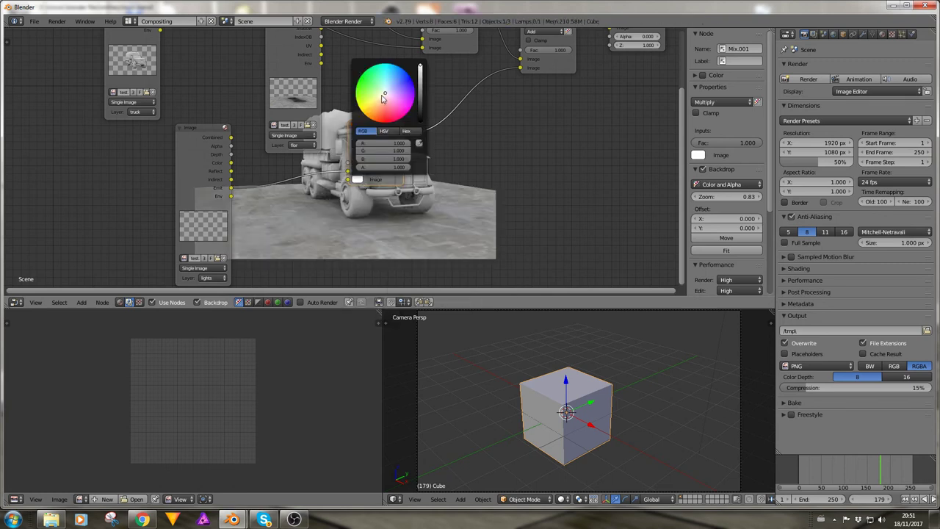
left_click(383, 118)
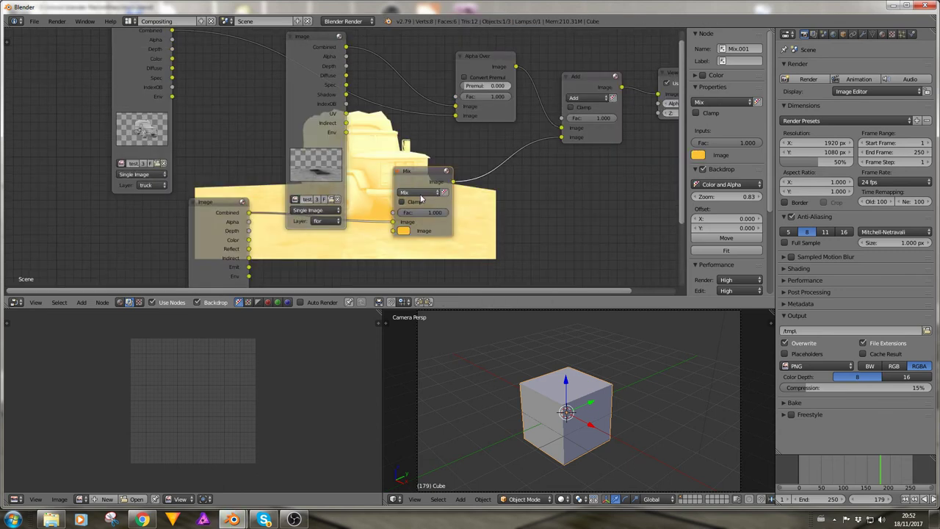
scroll(419, 192, "down", 3, "ctrl")
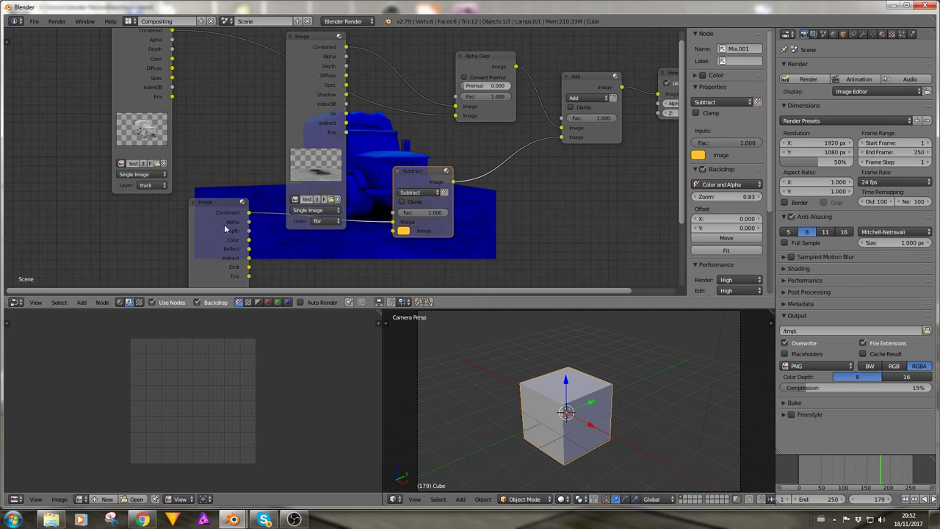
scroll(287, 247, "down", 1)
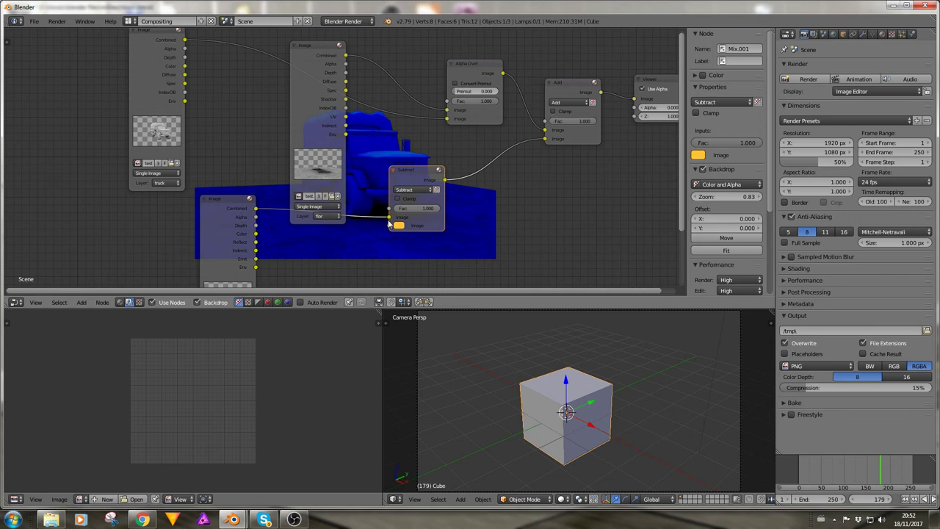
left_click_drag(389, 218, 545, 140)
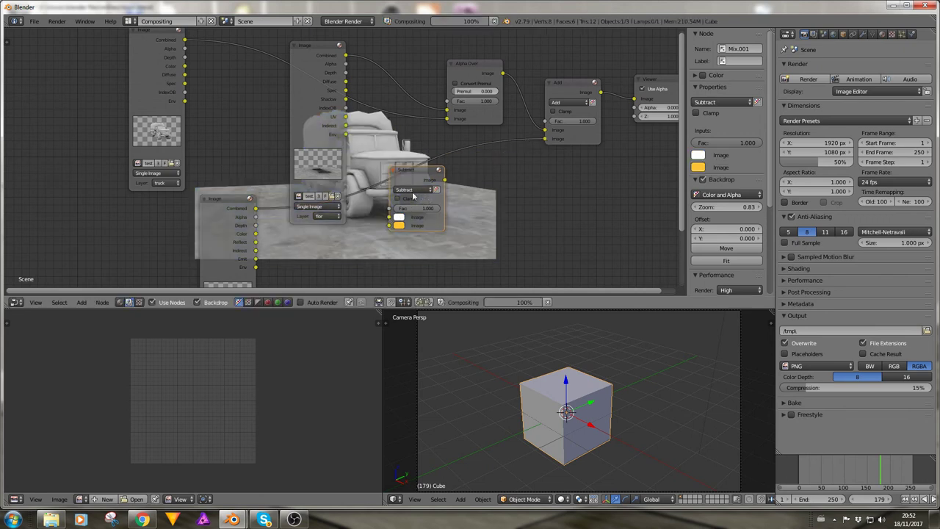
key("x")
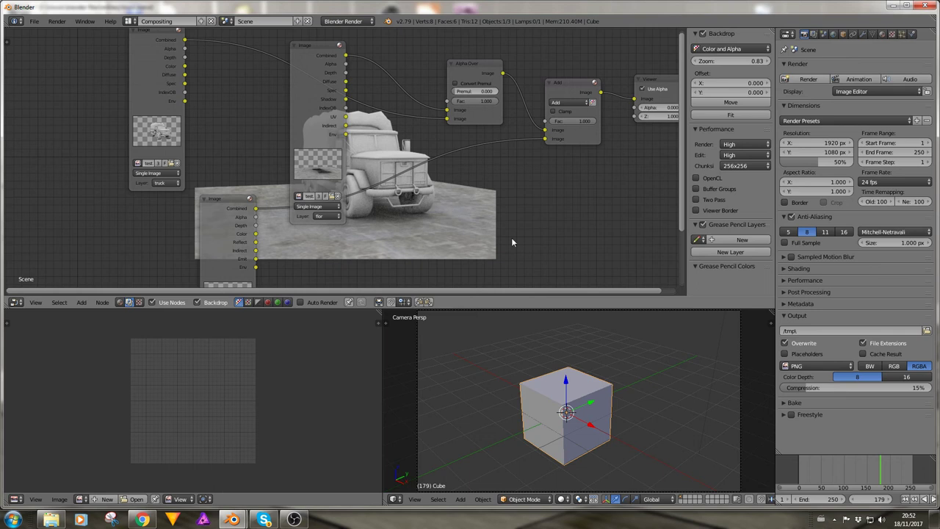
Add a Map UV node fed by the flor layer's UV pass, routing its output into Alpha Over
key("shift+a")
mouse_move(516, 243)
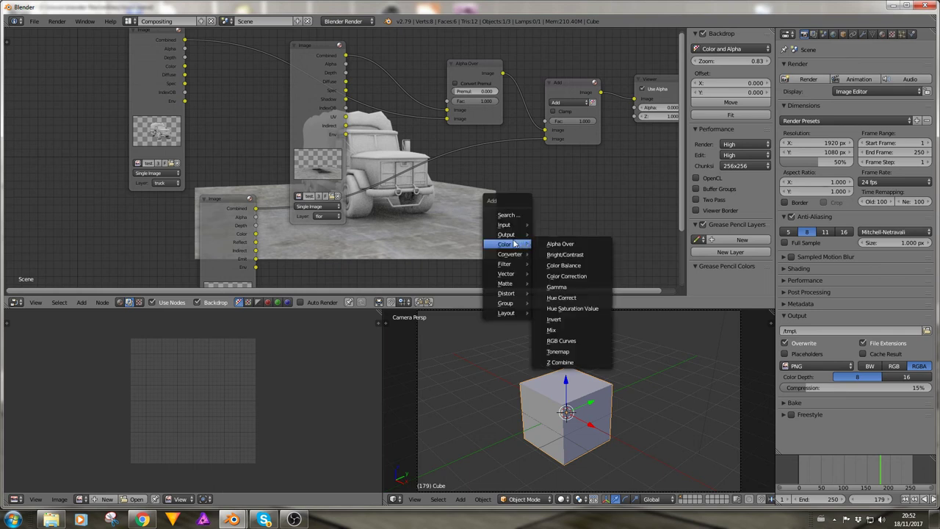
mouse_move(506, 293)
left_click(560, 347)
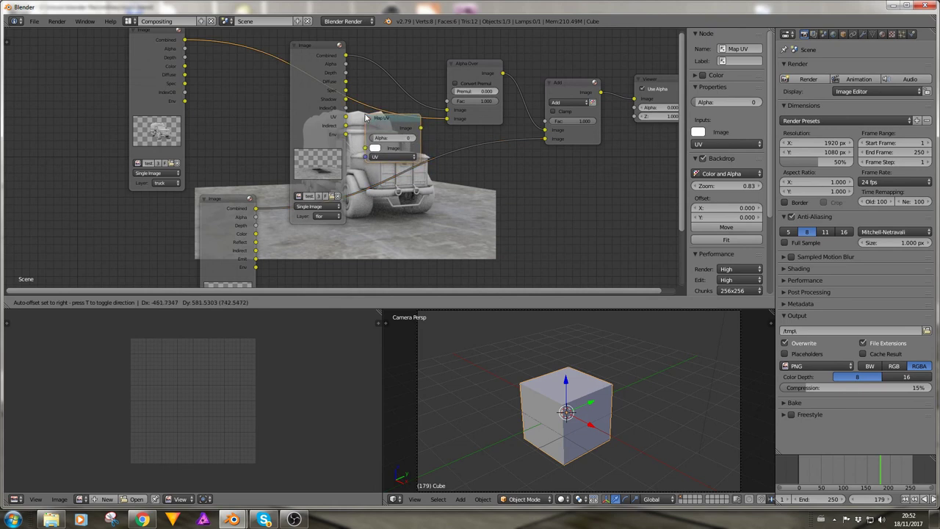
left_click(406, 214)
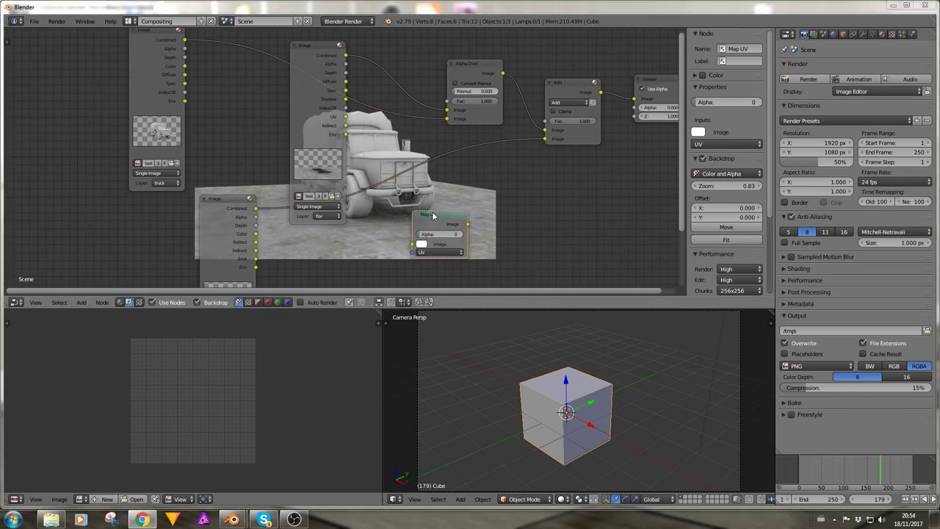
left_click_drag(449, 225, 450, 197)
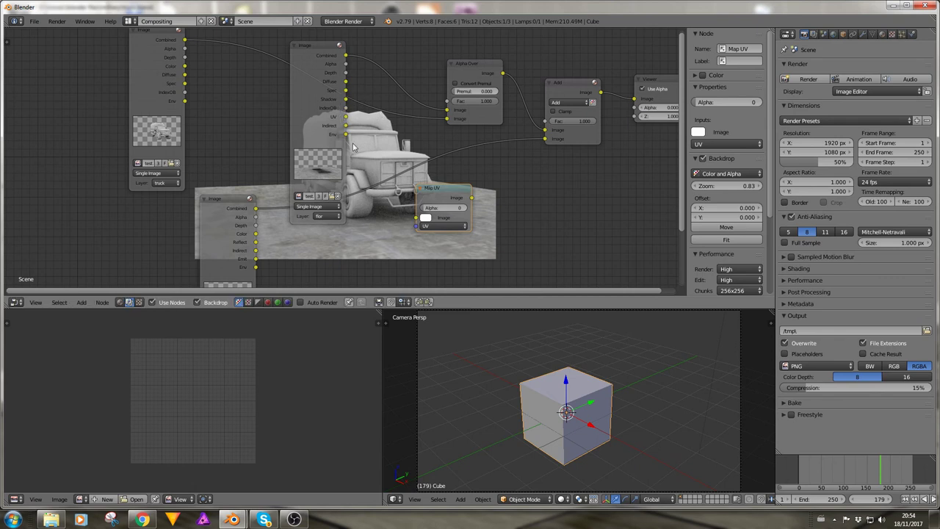
left_click_drag(349, 119, 416, 226)
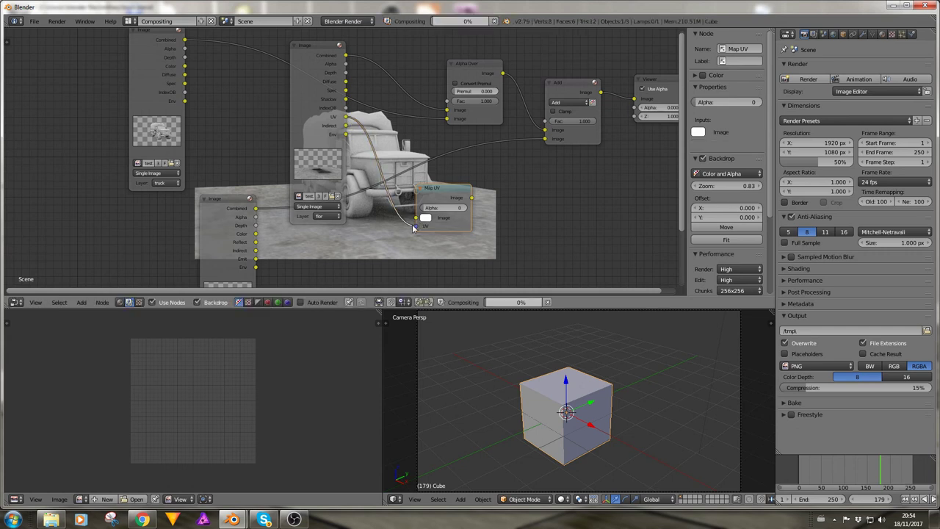
left_click_drag(472, 197, 455, 114)
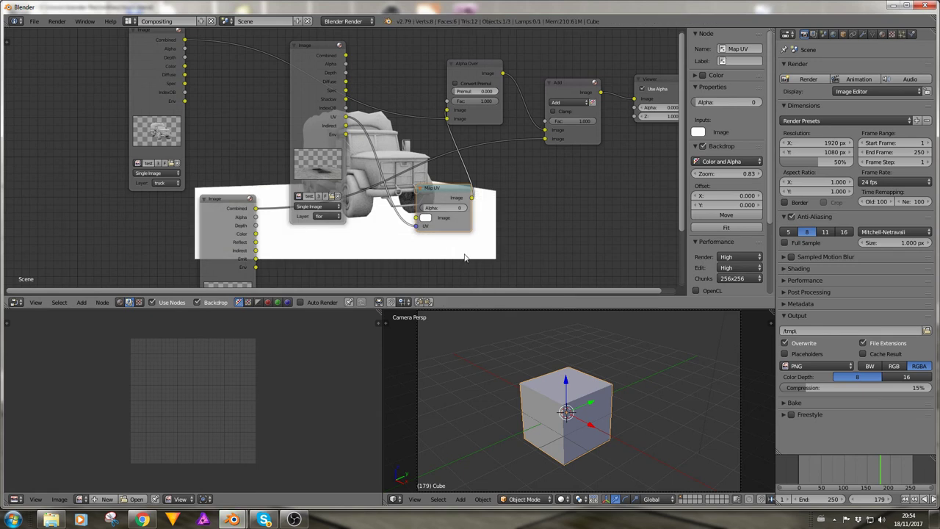
Add an Image node at lower left and load Granite.jpg from drive E: into it
key("shift+a")
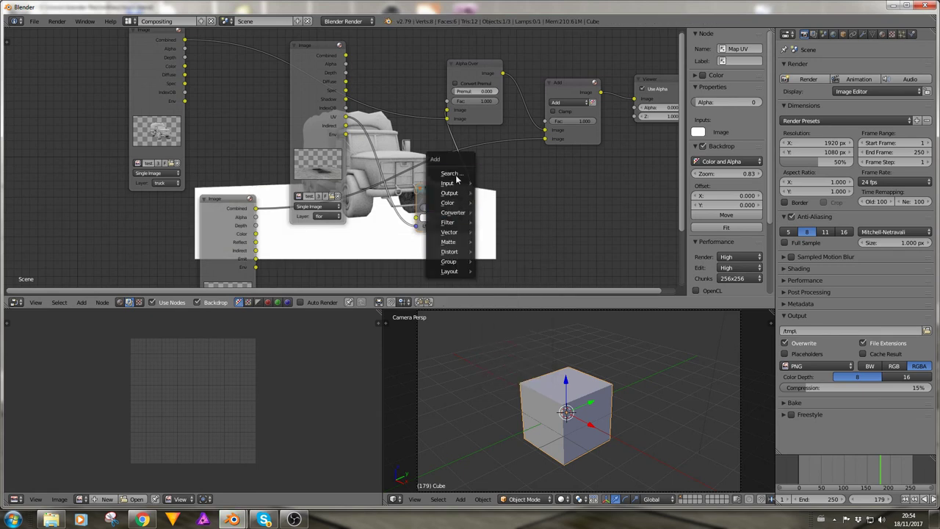
mouse_move(448, 183)
left_click(492, 194)
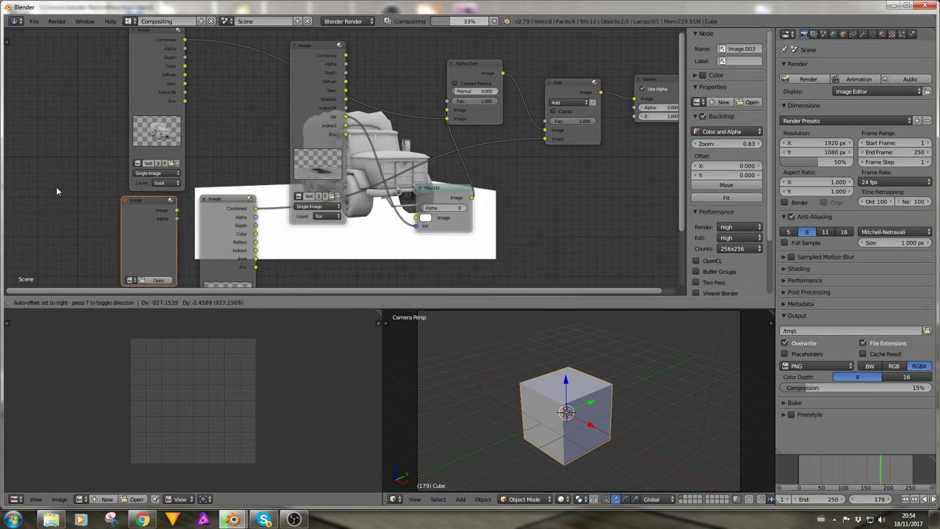
left_click(83, 273)
left_click(89, 269)
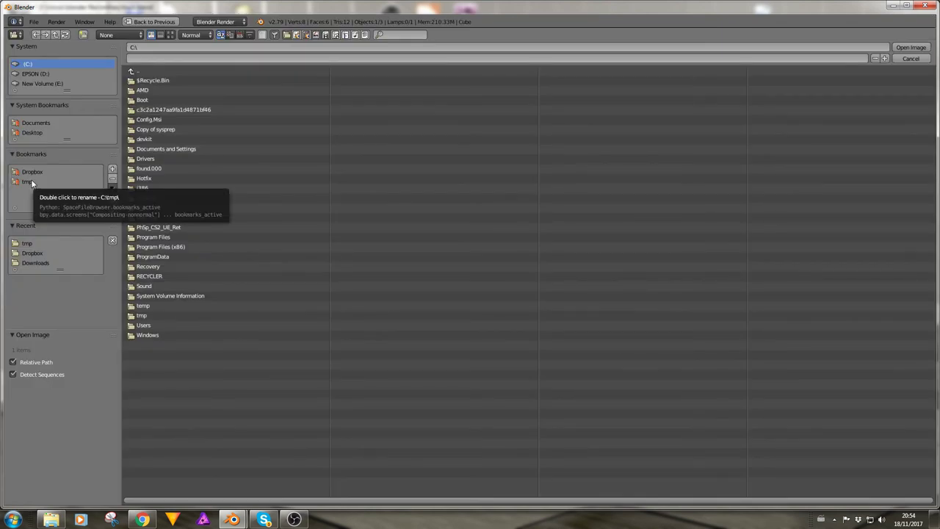
left_click(38, 84)
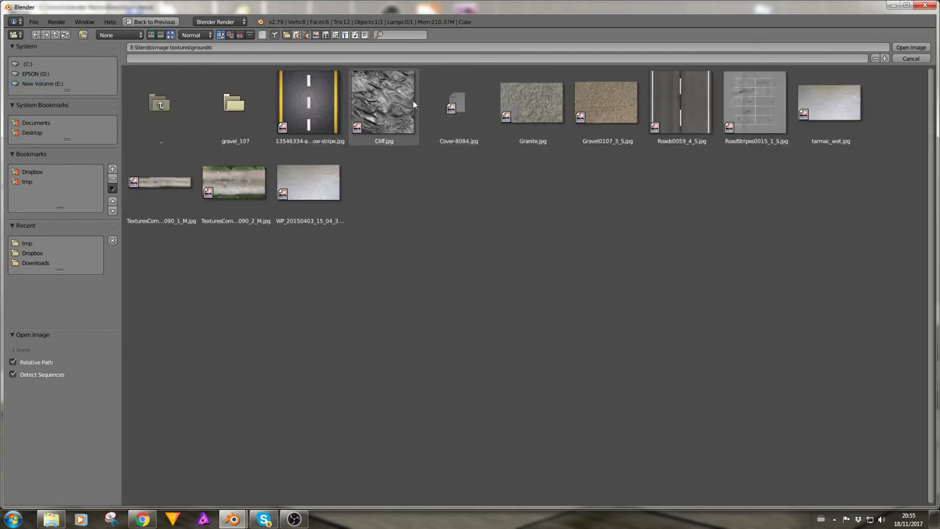
left_click(540, 100)
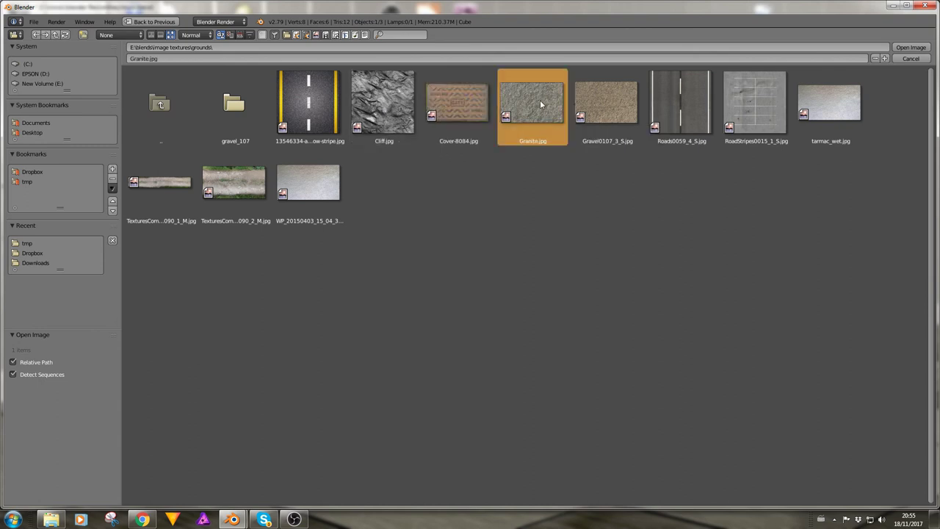
left_click(911, 47)
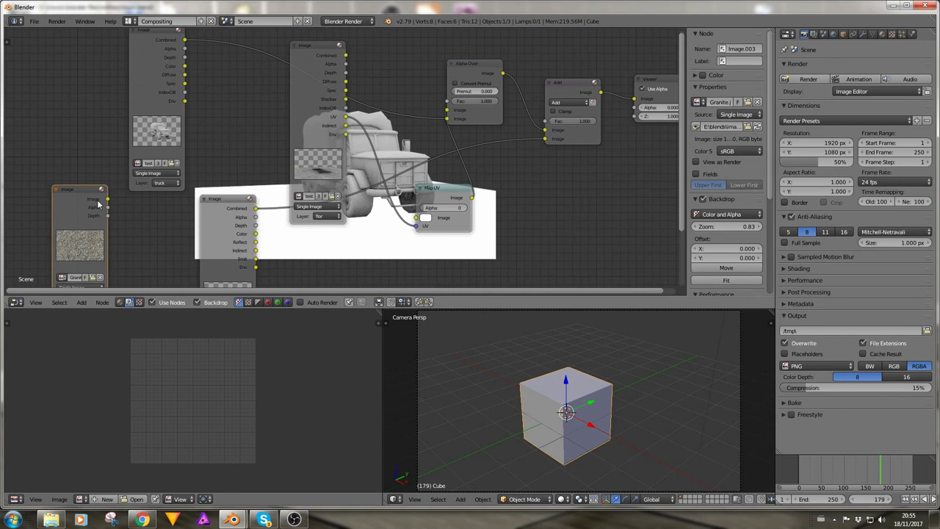
Wire granite into Map UV with the floor layer's UV pass, feeding Alpha Over's second Image input
left_click_drag(108, 200, 415, 218)
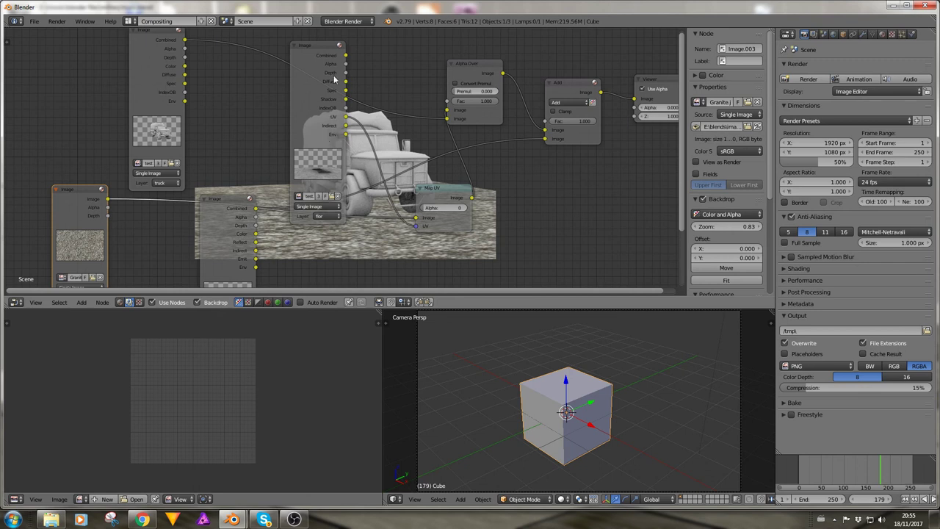
left_click_drag(345, 56, 447, 110)
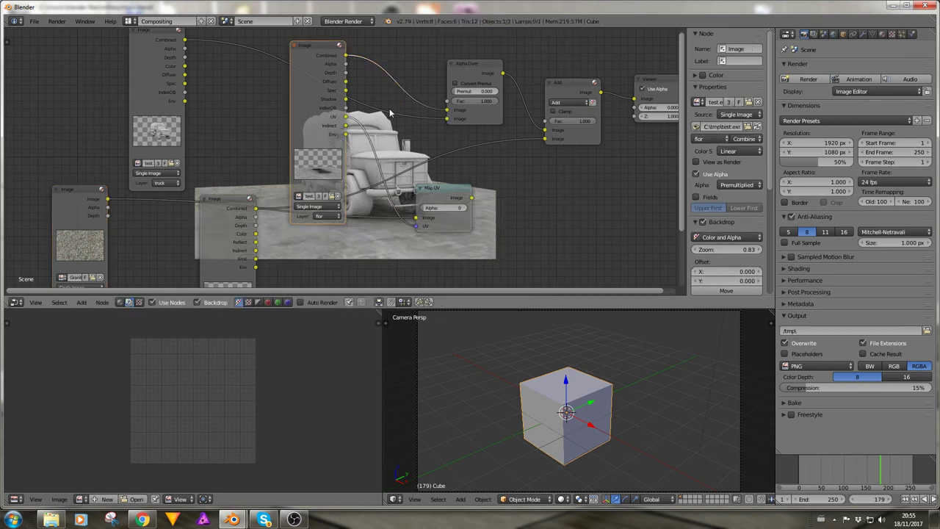
left_click_drag(473, 199, 447, 118)
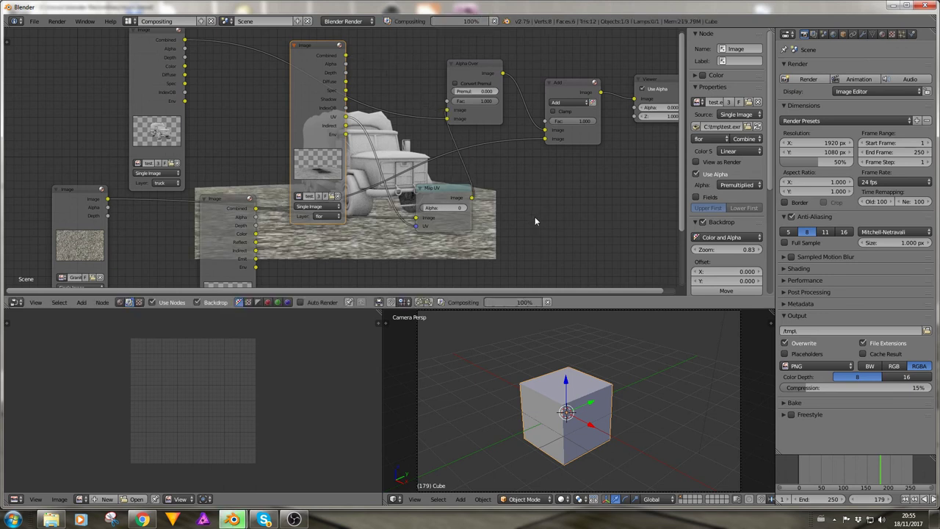
Make room in the node graph and add a Composite output node
scroll(218, 166, "down", 2)
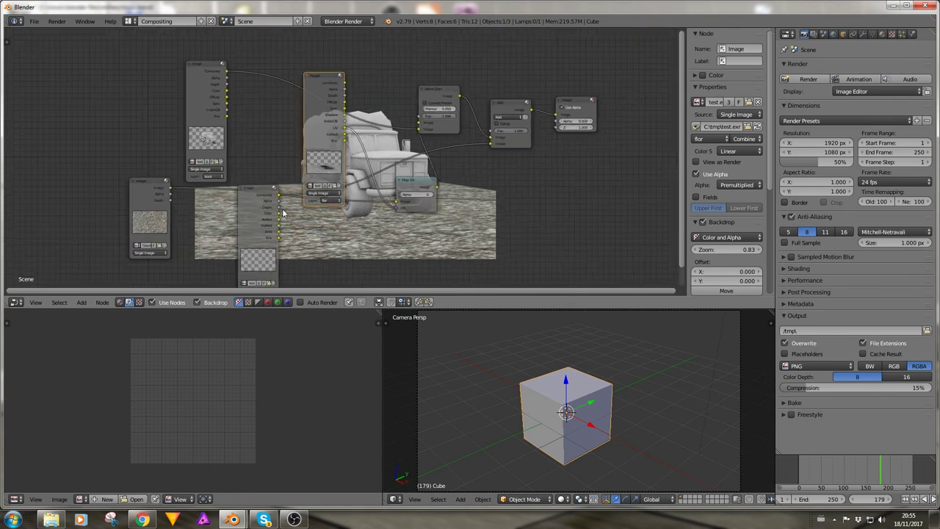
middle_click_drag(358, 251, 343, 230)
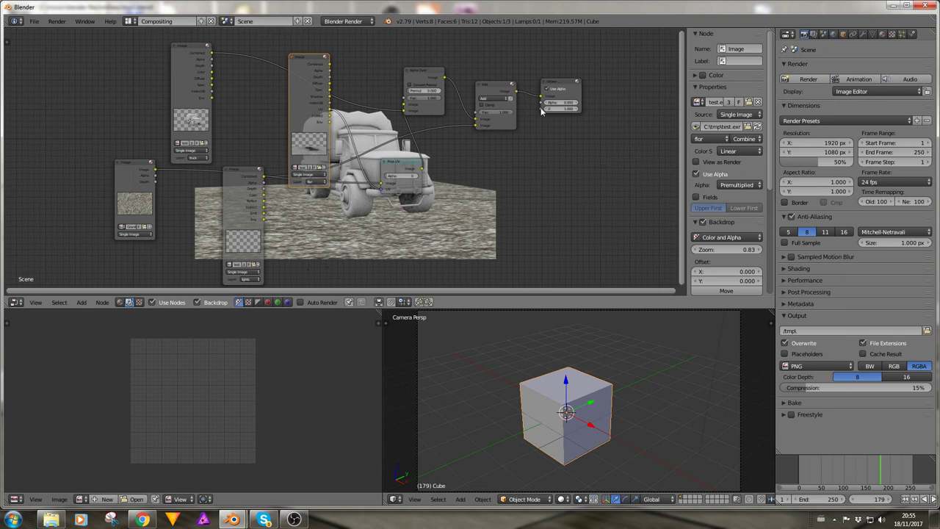
key("shift+a")
mouse_move(595, 138)
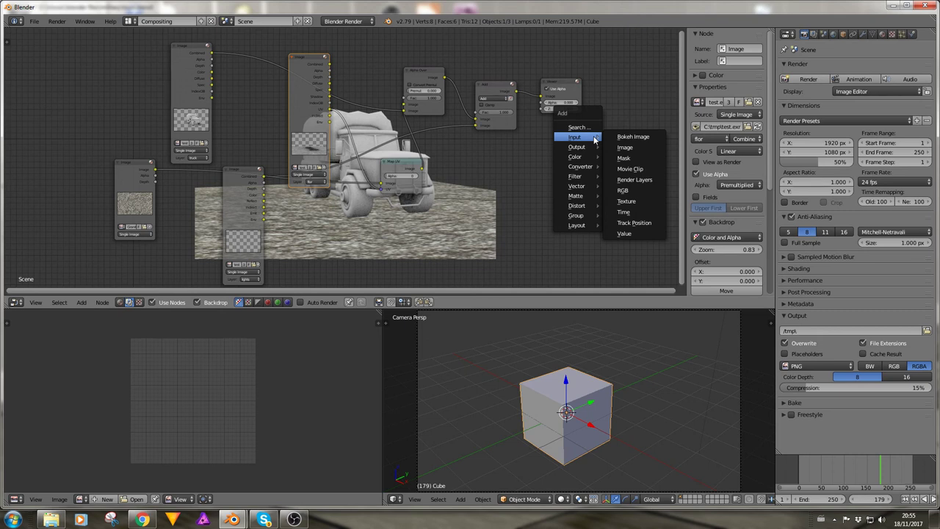
left_click(623, 147)
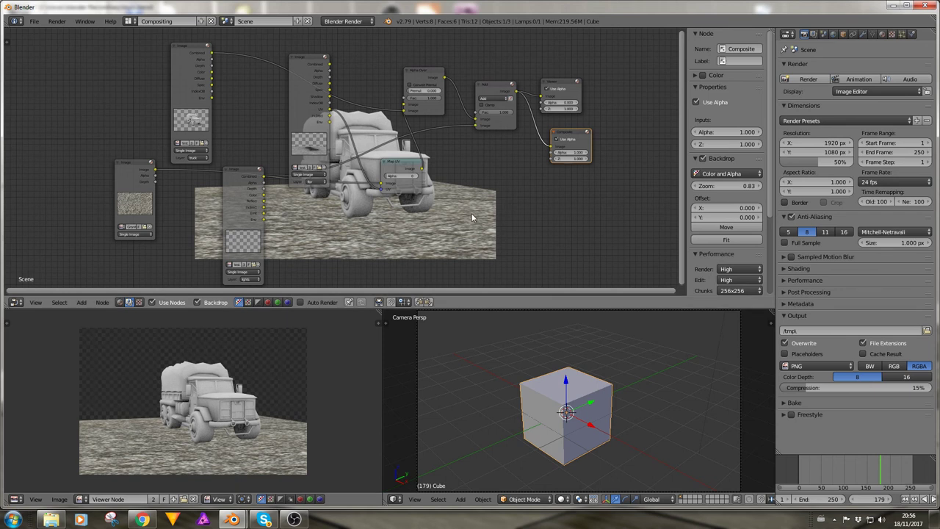
Add a new empty Image input node below the floor nodes
key("shift+a")
mouse_move(474, 216)
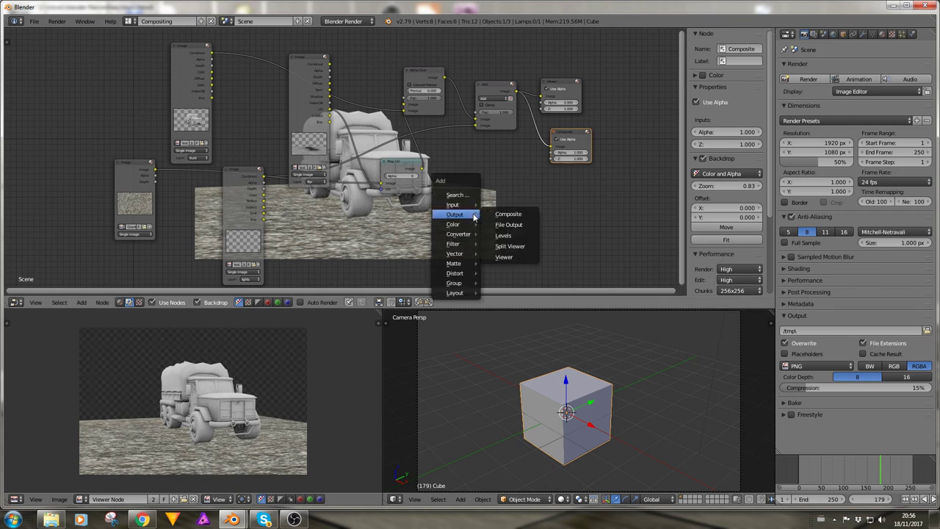
left_click(496, 215)
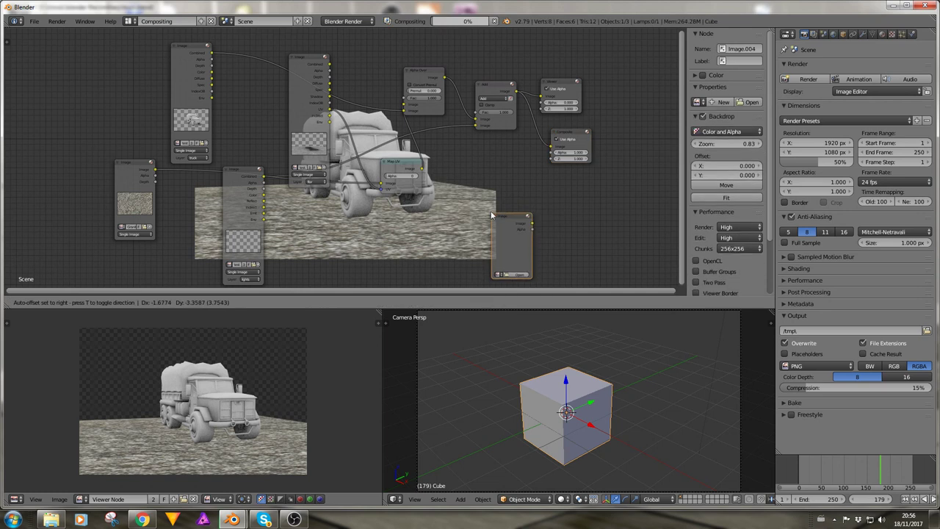
left_click(303, 211)
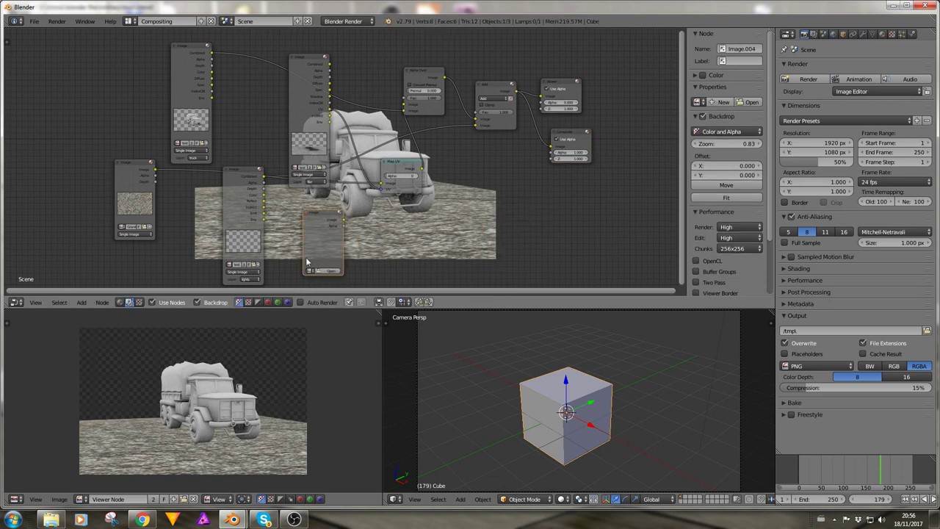
Load evening.hdr and put it behind the truck composite through a new Alpha Over node
left_click(331, 271)
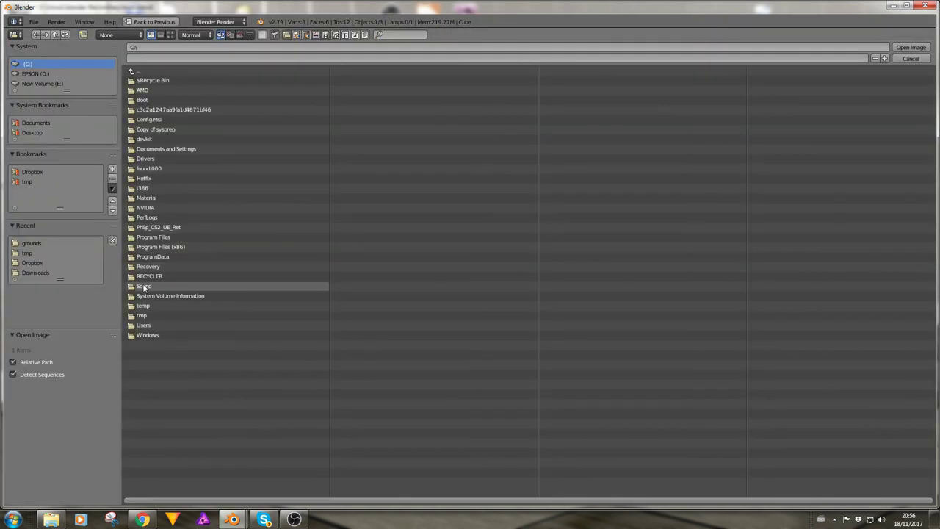
left_click(30, 83)
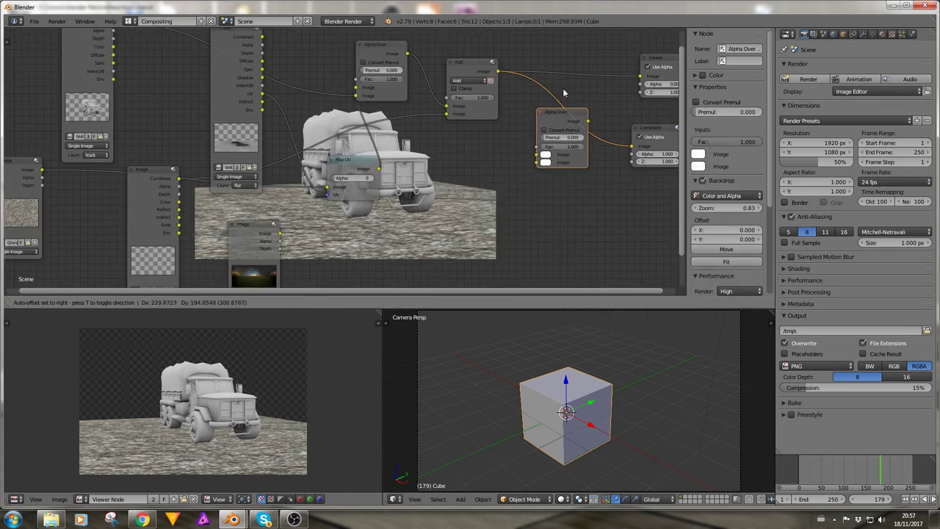
left_click_drag(556, 147, 567, 86)
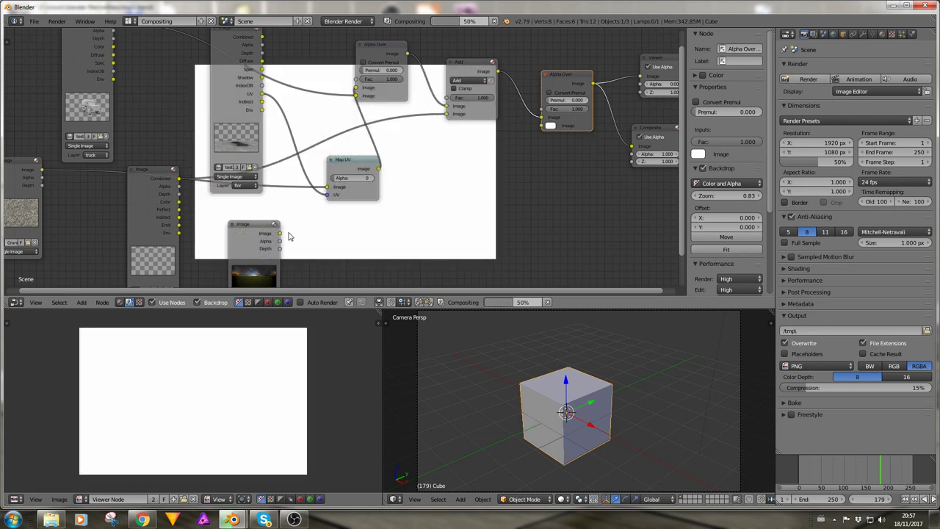
left_click_drag(280, 233, 543, 127)
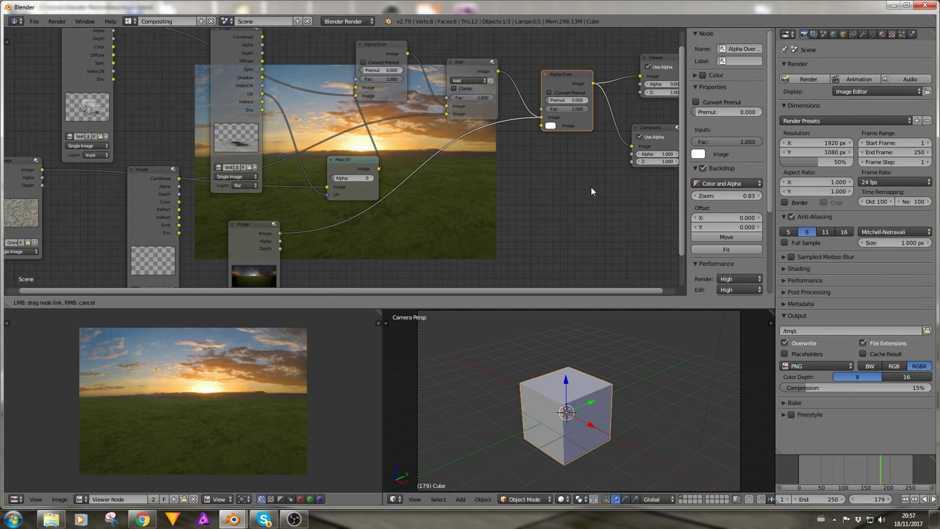
left_click_drag(592, 192, 543, 126)
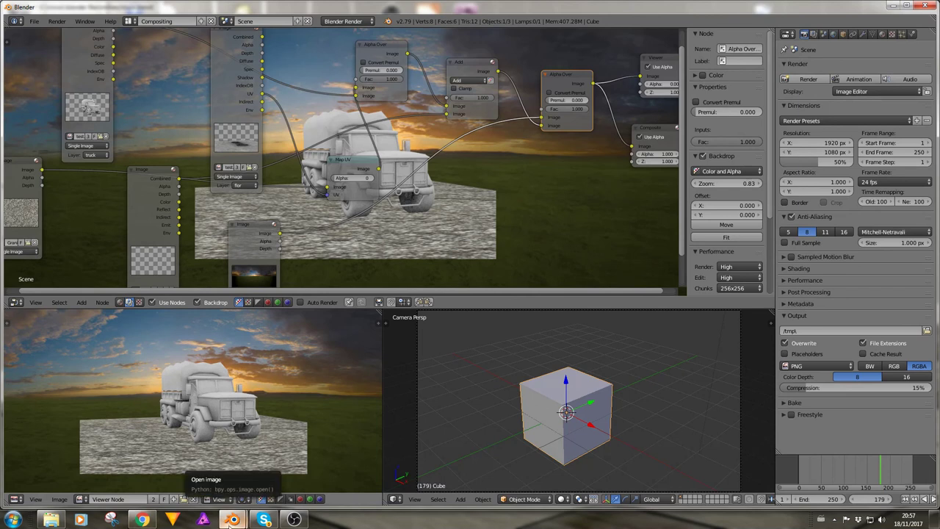
mouse_move(233, 521)
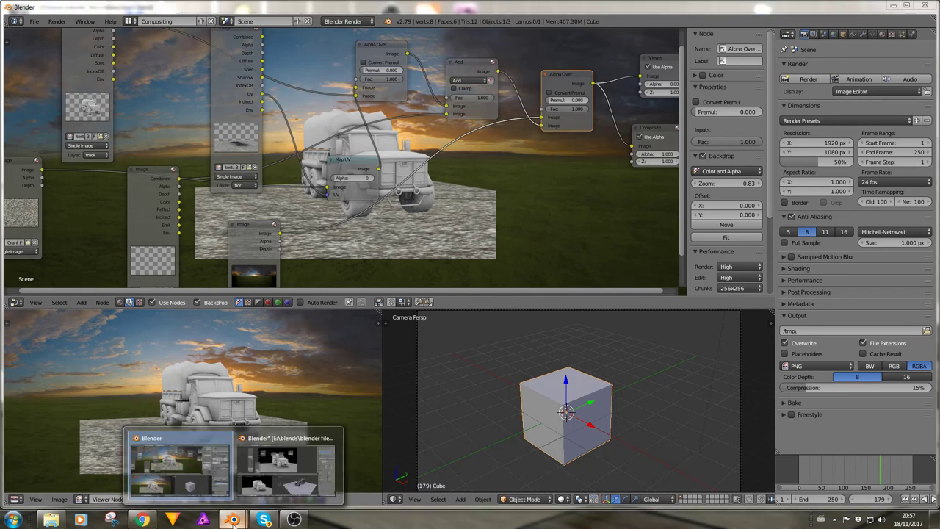
Check the render resolution in truck.blend's Render settings
middle_click_drag(466, 222, 469, 201)
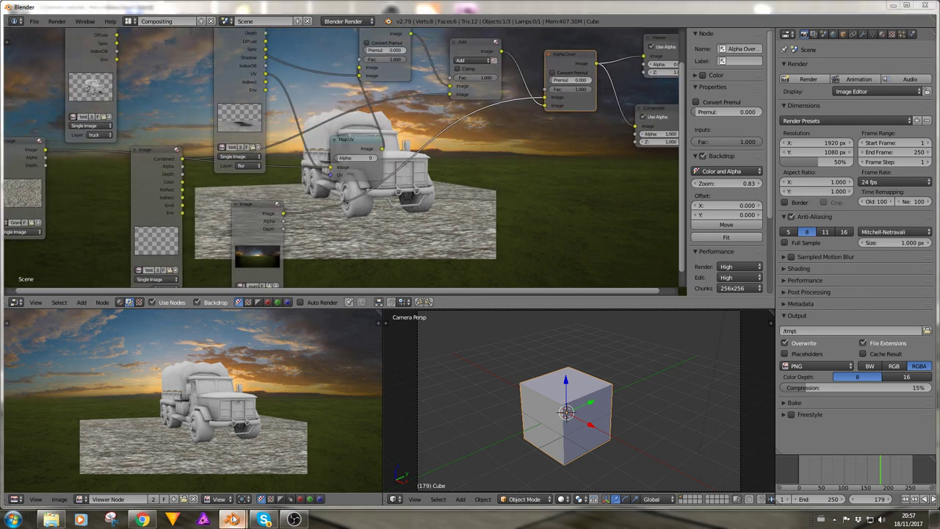
mouse_move(233, 519)
left_click(278, 464)
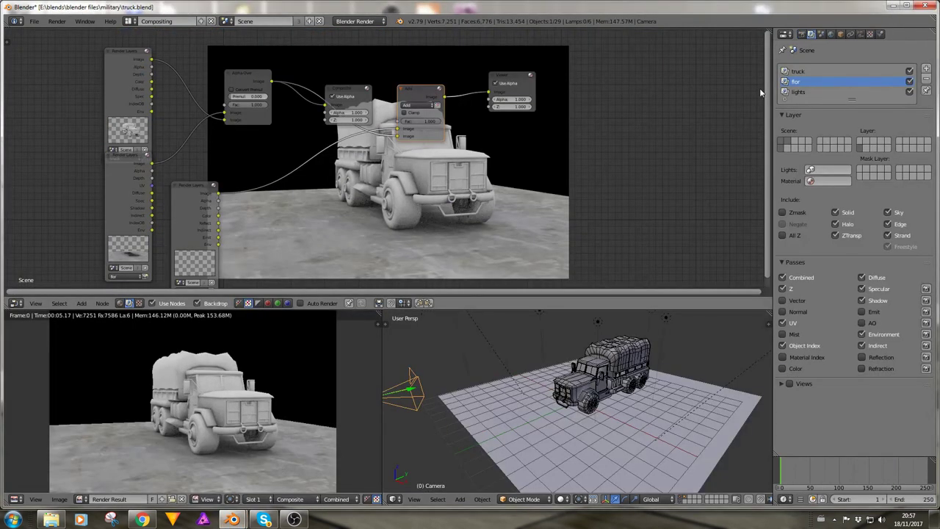
left_click(802, 35)
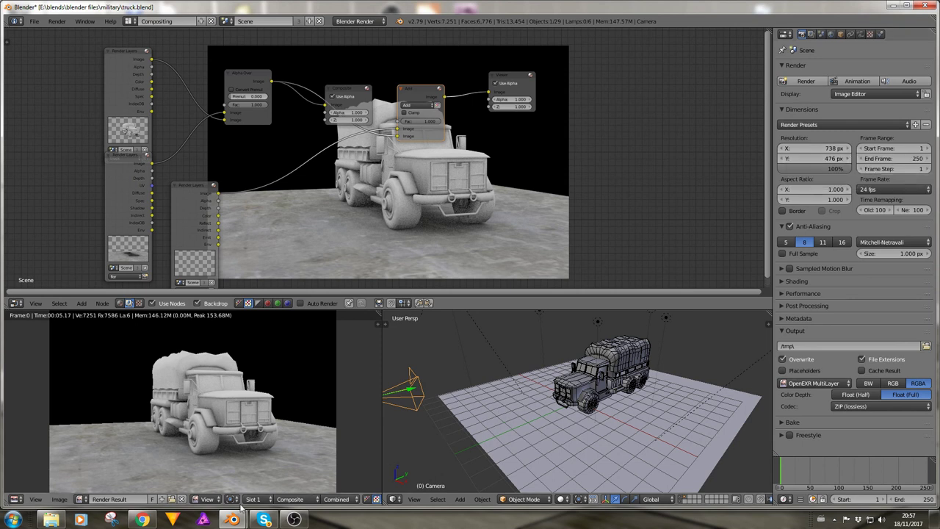
Set the compositing scene's render resolution to 738 × 476 px
mouse_move(237, 517)
left_click(198, 464)
left_click(818, 143)
type("7")
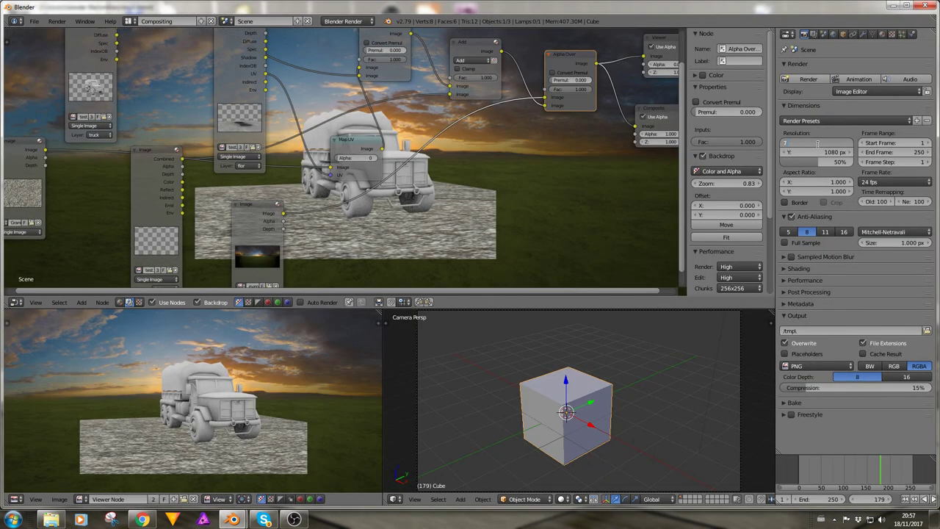
type("38")
key("Tab")
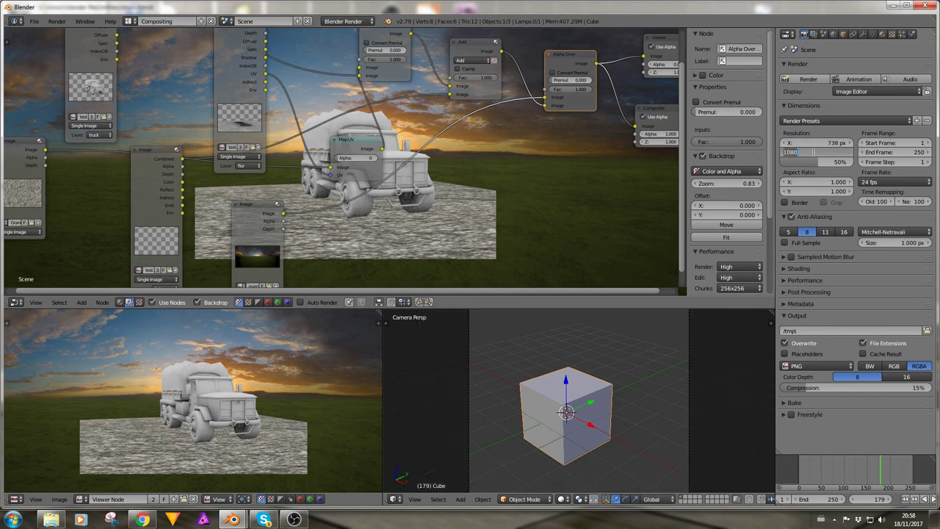
type("476")
key("Return")
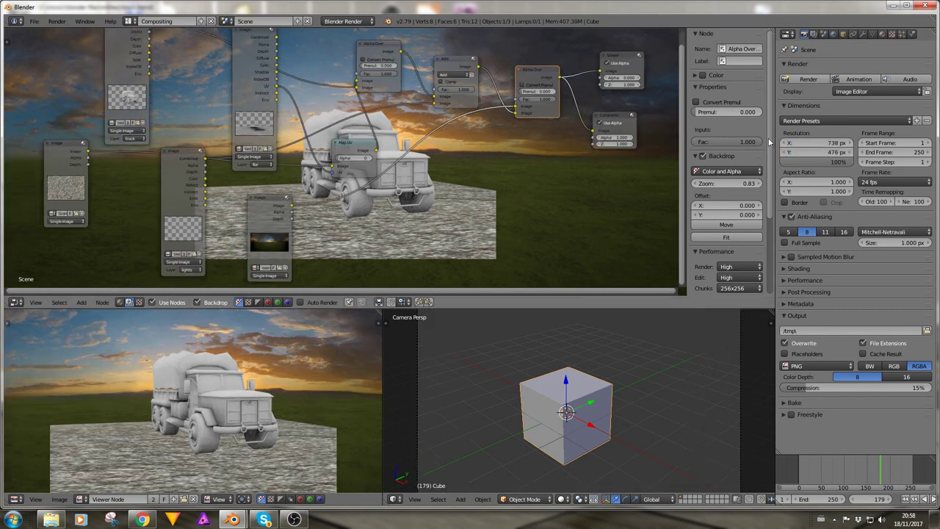
Render the truck-on-granite sunset composite, then return to the truck.blend window
left_click(806, 80)
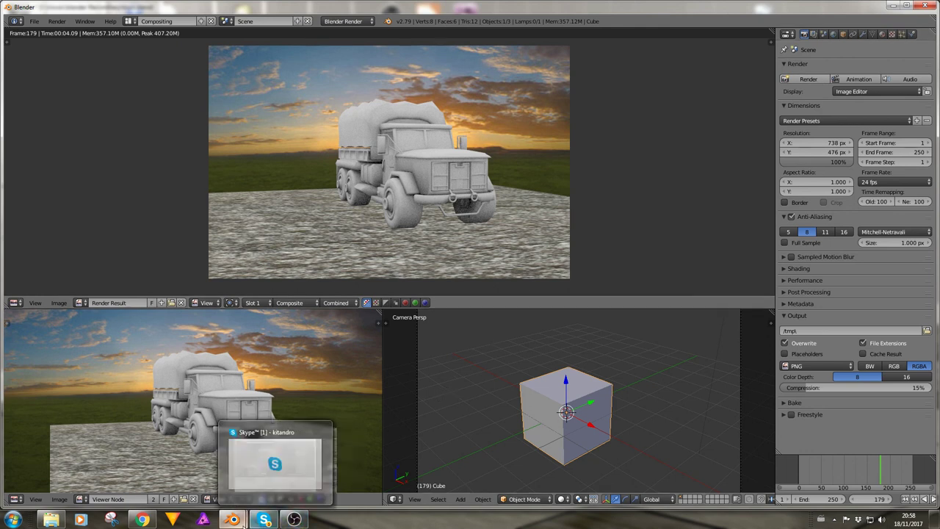
mouse_move(232, 518)
left_click(286, 467)
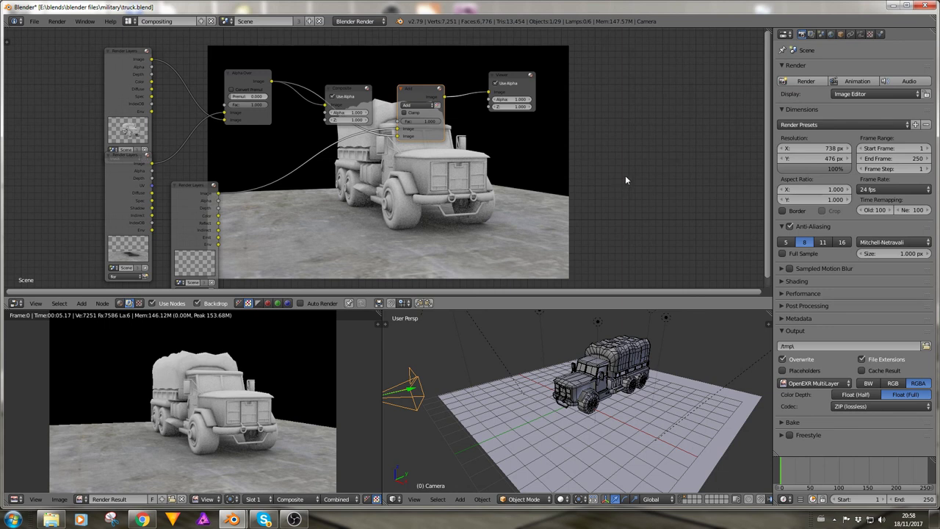
Re-render truck.blend and zoom out the compositing window's node editor
left_click(807, 81)
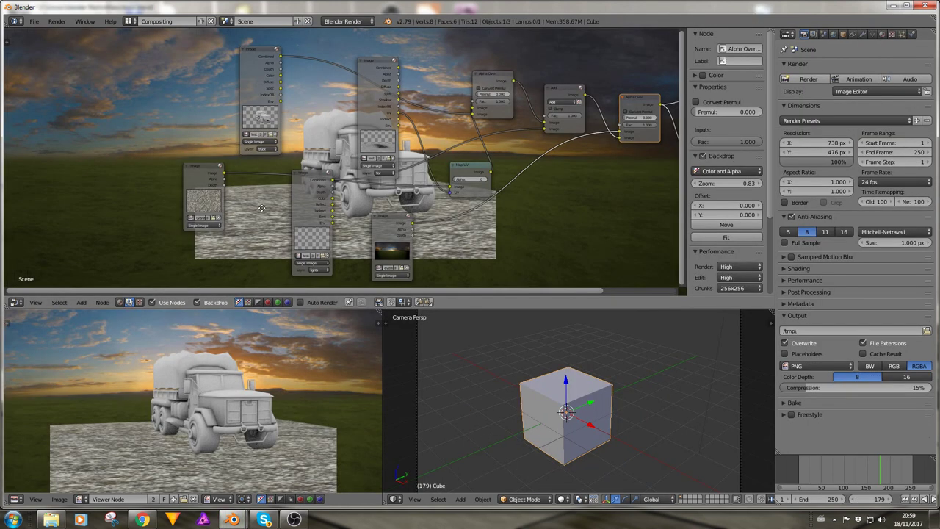
scroll(261, 208, "down", 2)
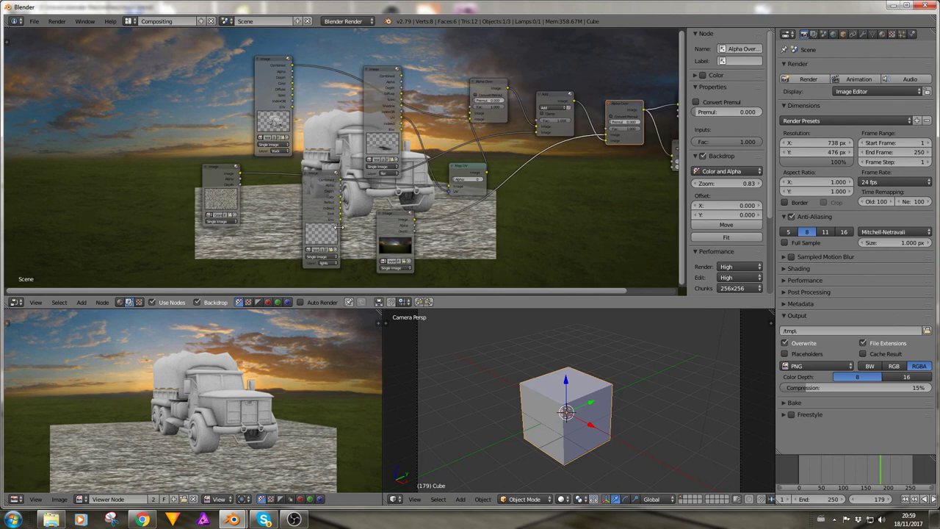
left_click(82, 303)
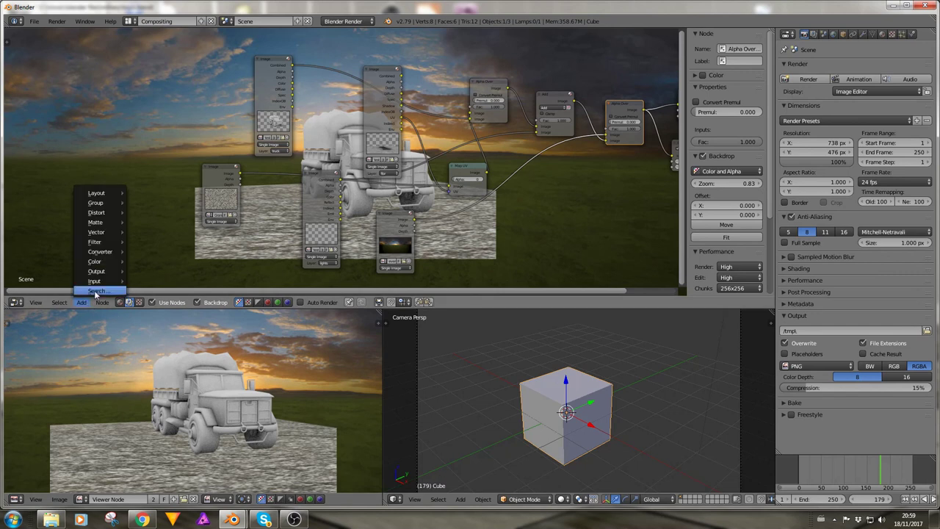
mouse_move(96, 284)
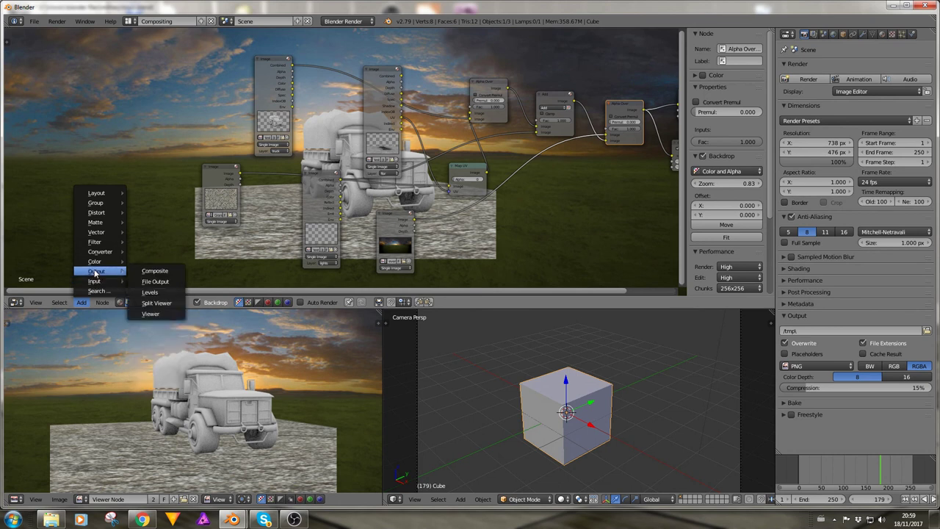
mouse_move(102, 212)
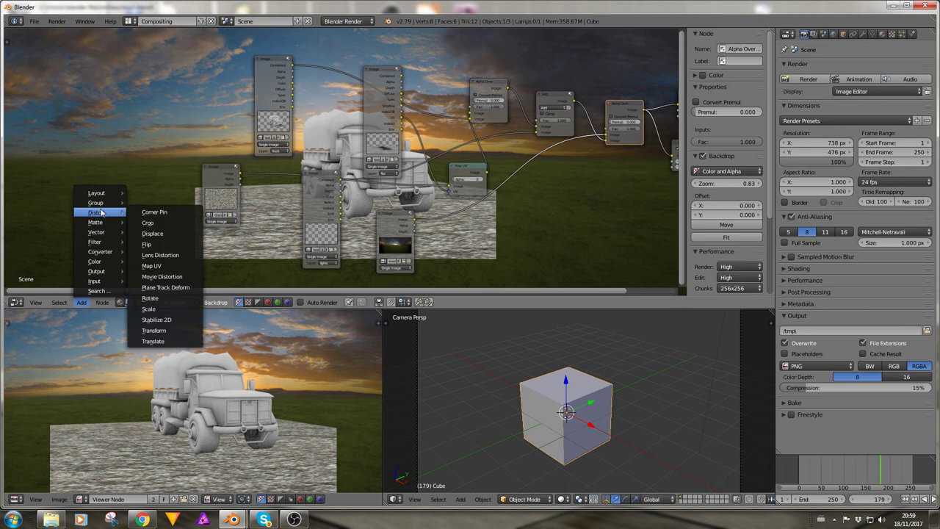